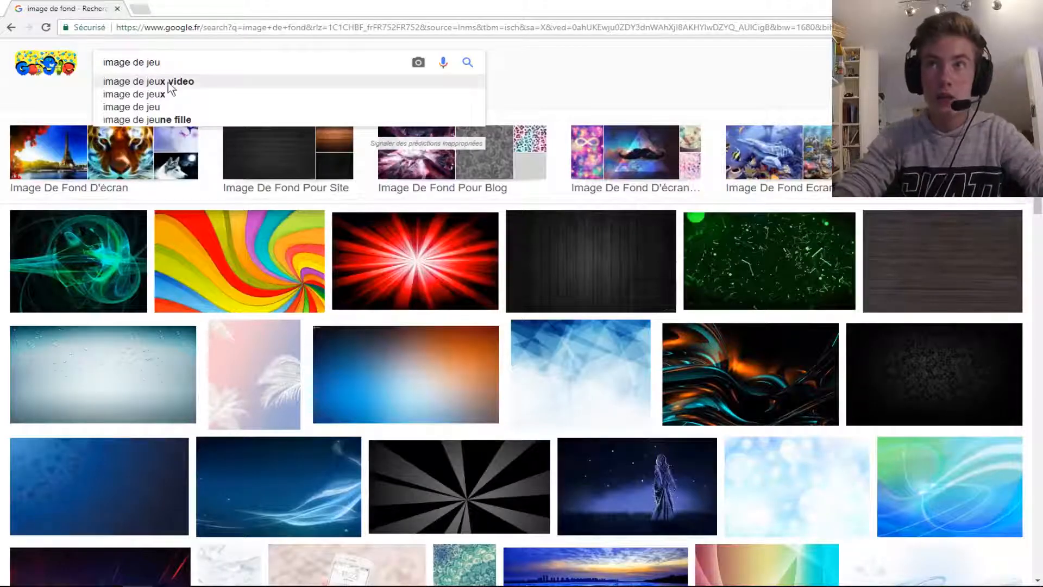
- Search for "image de jeux video", narrow it to Minecraft, and preview the 768 × 432 artwork of Steve walking among animals
{"action": "left_click", "coordinate": [168, 83]}
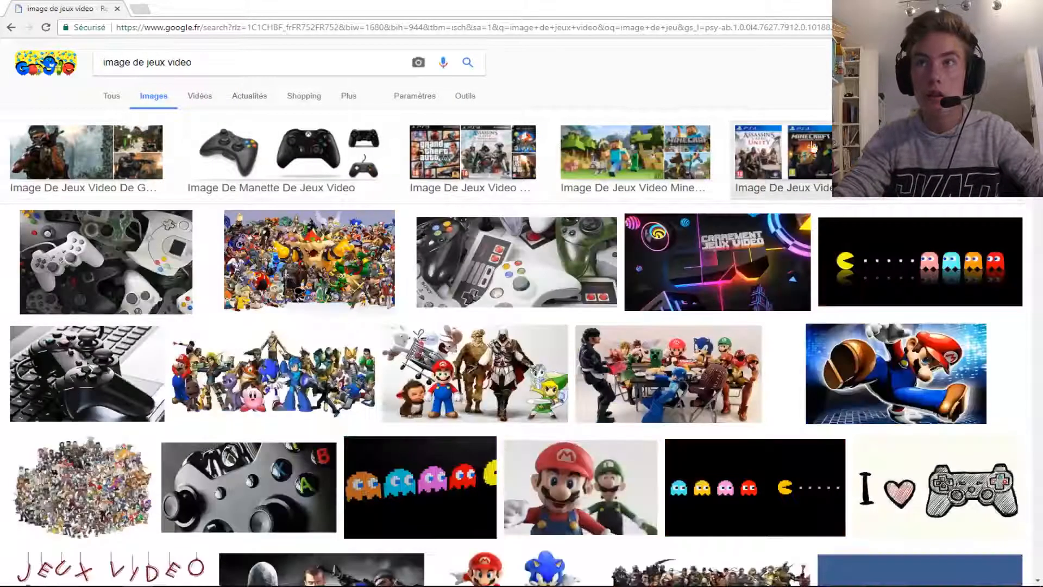
{"action": "left_click", "coordinate": [606, 179]}
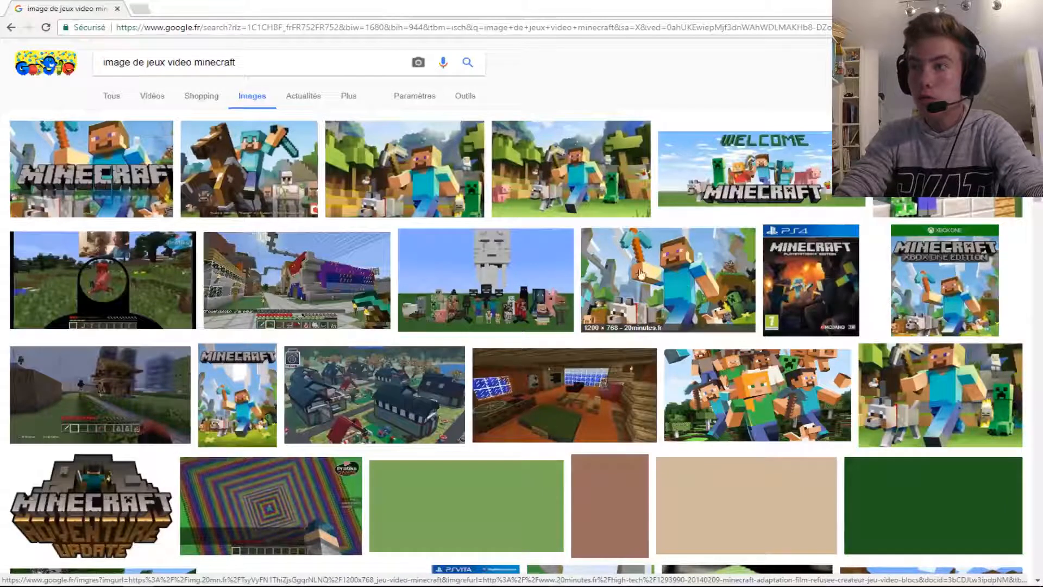
{"action": "left_click", "coordinate": [605, 191]}
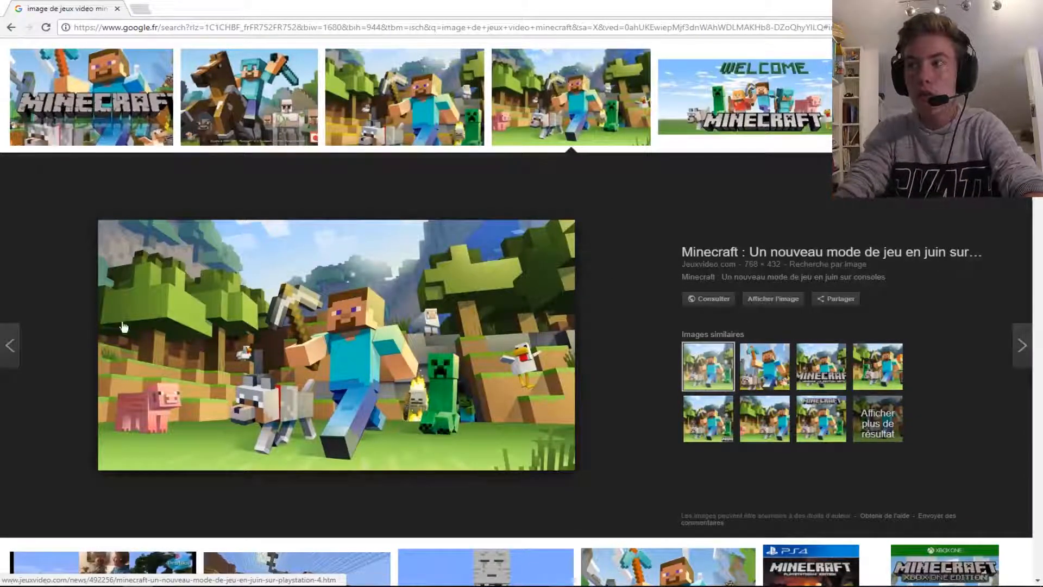
- Save the previewed Minecraft artwork as a JPEG in the image folder on the desktop, keeping the suggested file name
{"action": "right_click", "coordinate": [352, 349]}
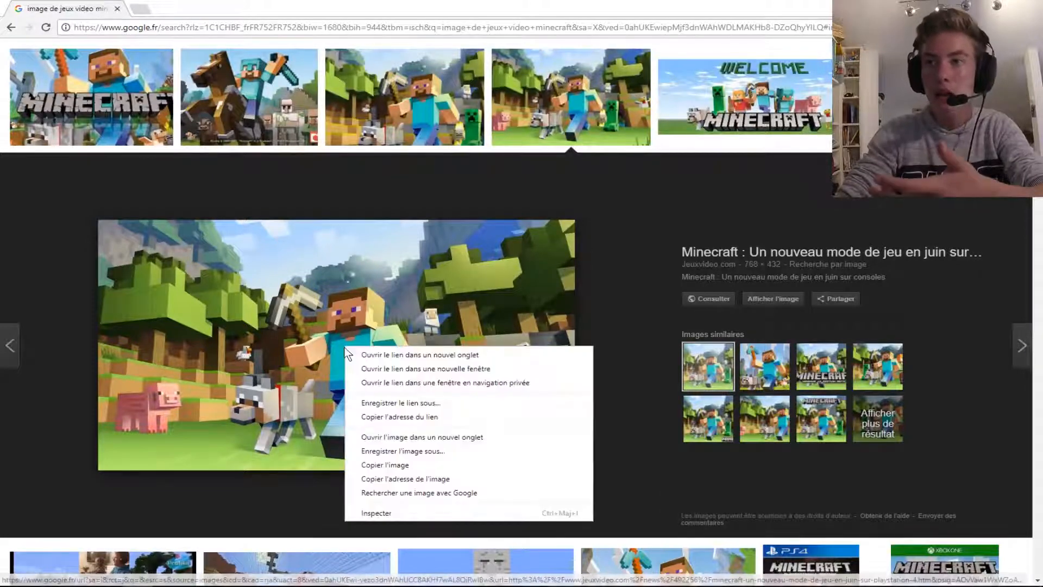
{"action": "left_click", "coordinate": [428, 449]}
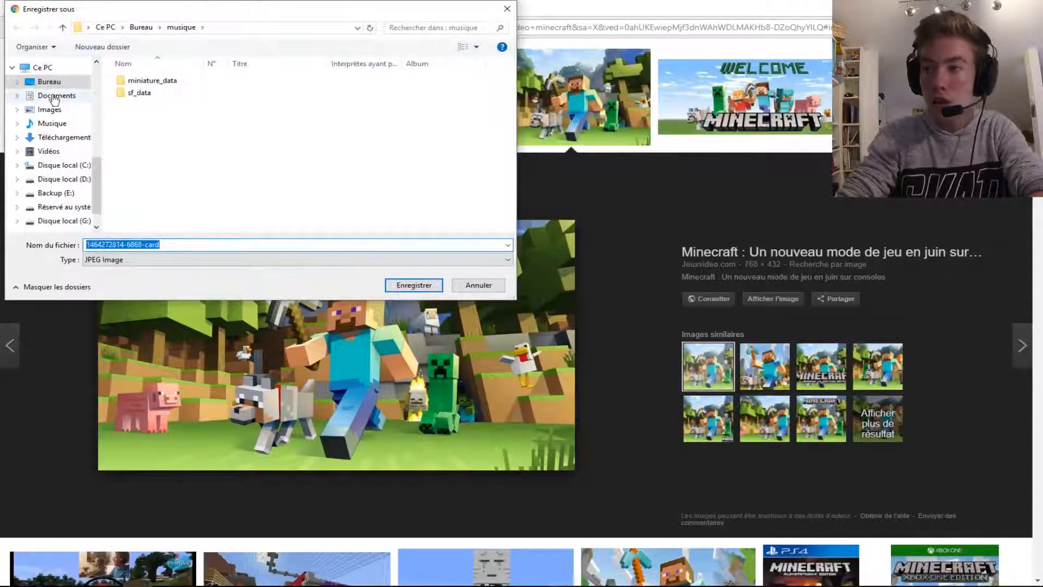
{"action": "left_click", "coordinate": [52, 83]}
{"action": "left_click", "coordinate": [148, 127]}
{"action": "left_click", "coordinate": [144, 117]}
{"action": "left_click", "coordinate": [416, 287]}
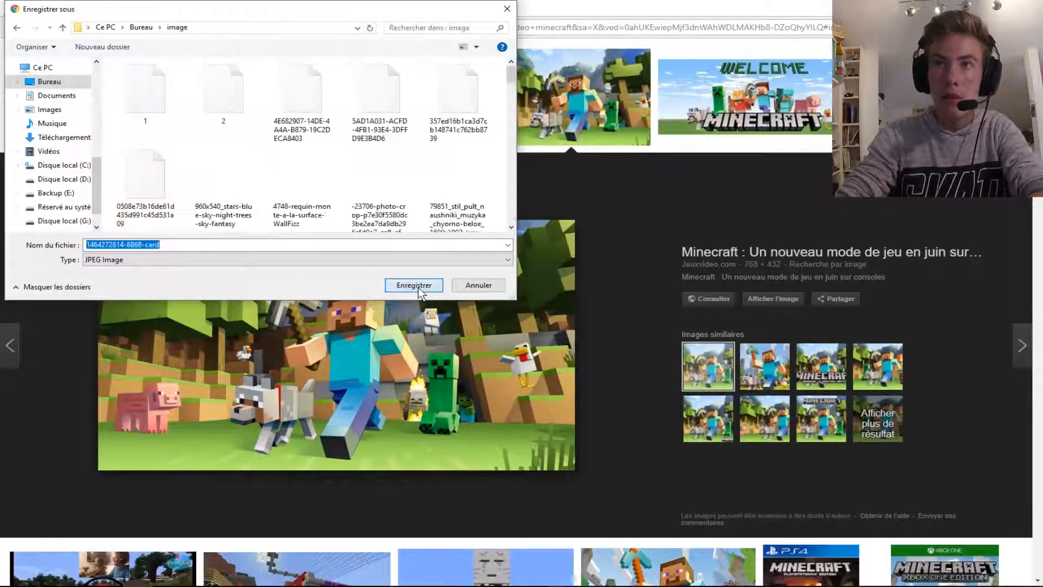
{"action": "left_click", "coordinate": [418, 287]}
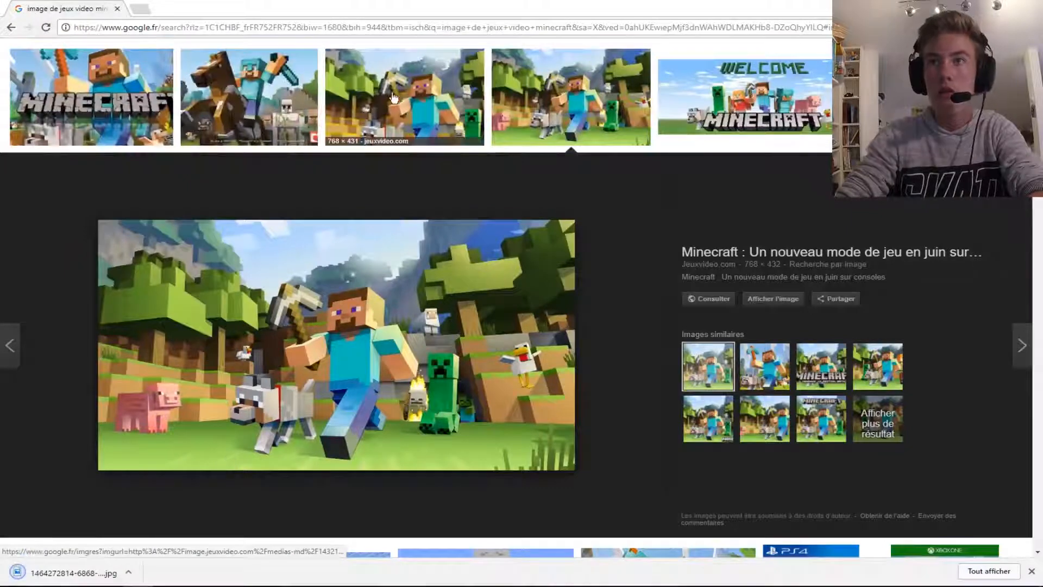
- Find the 1024 × 576 wallpaper of the glowing yellow creeper face and save it with the suggested file name
{"action": "scroll", "coordinate": [413, 122], "scroll_direction": "up", "scroll_amount": 2}
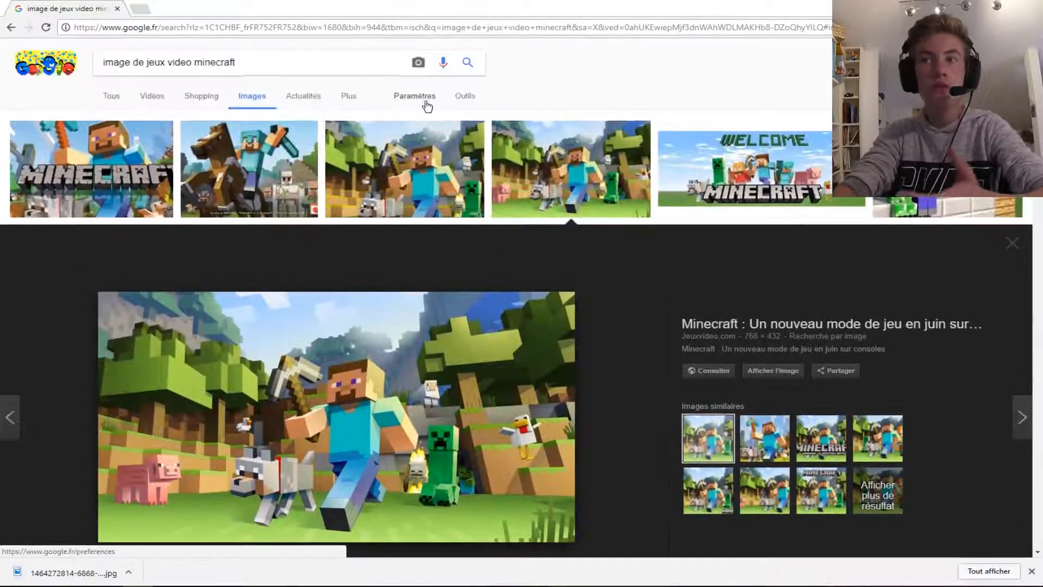
{"action": "scroll", "coordinate": [336, 418], "scroll_direction": "down", "scroll_amount": 5}
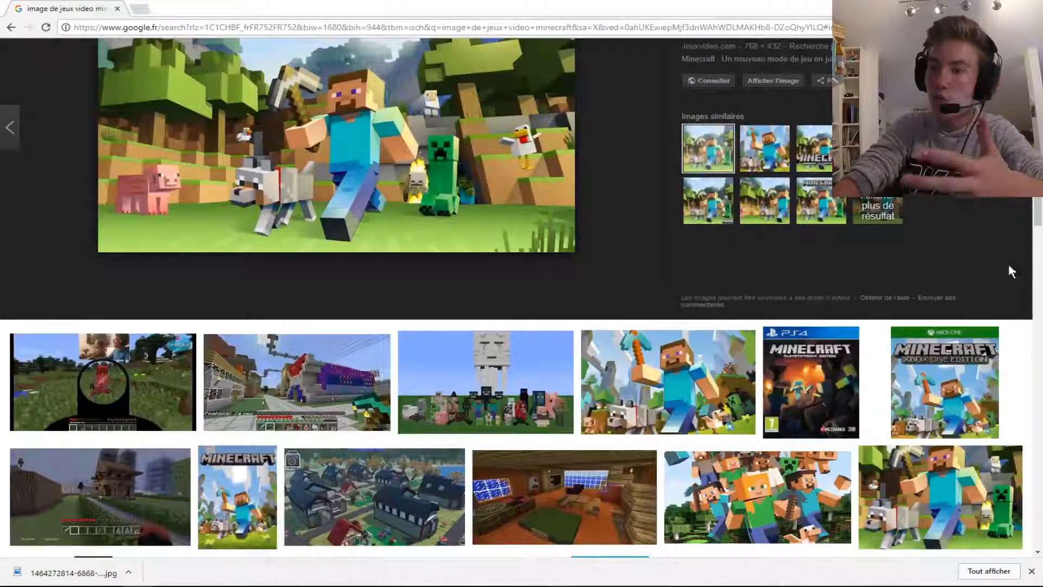
{"action": "scroll", "coordinate": [972, 387], "scroll_direction": "down", "scroll_amount": 20}
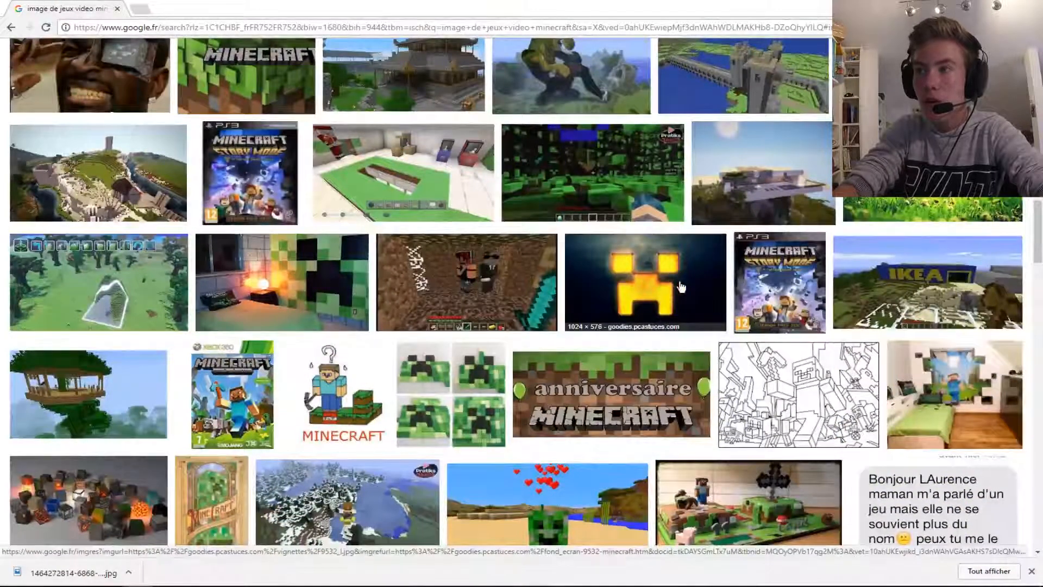
{"action": "left_click", "coordinate": [681, 286]}
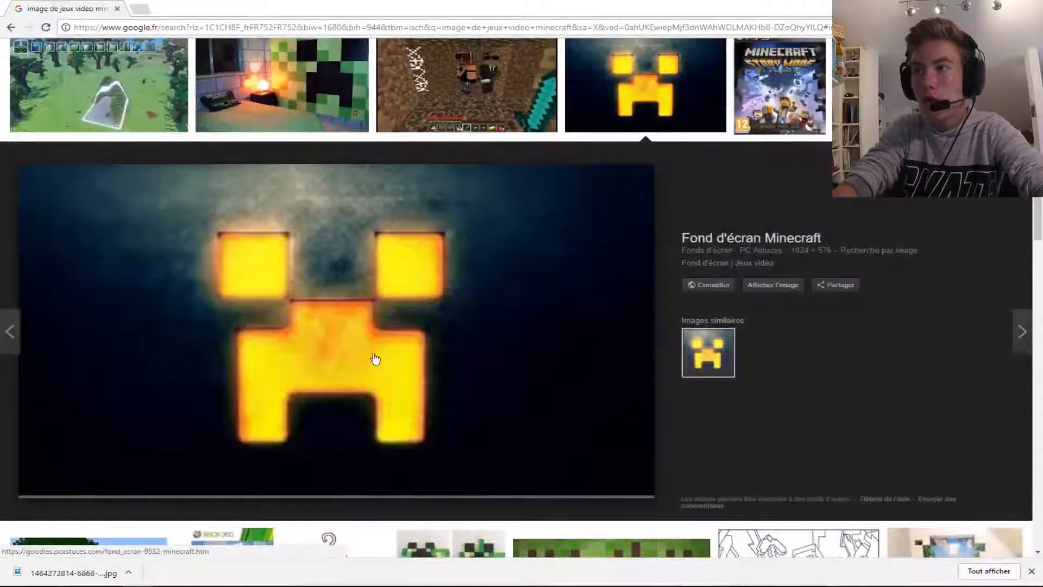
{"action": "right_click", "coordinate": [374, 356]}
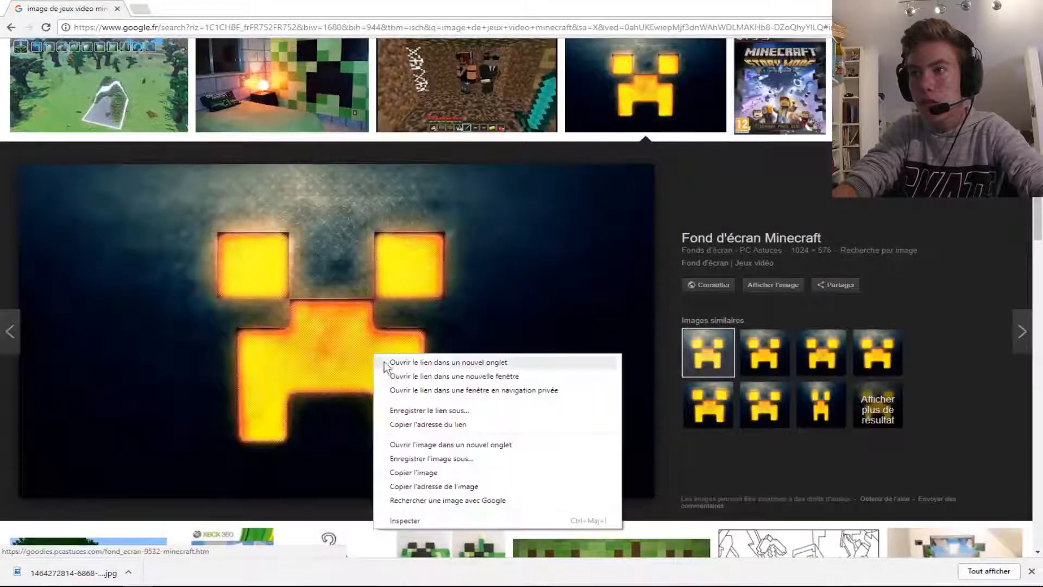
{"action": "left_click", "coordinate": [450, 460]}
{"action": "left_click", "coordinate": [395, 286]}
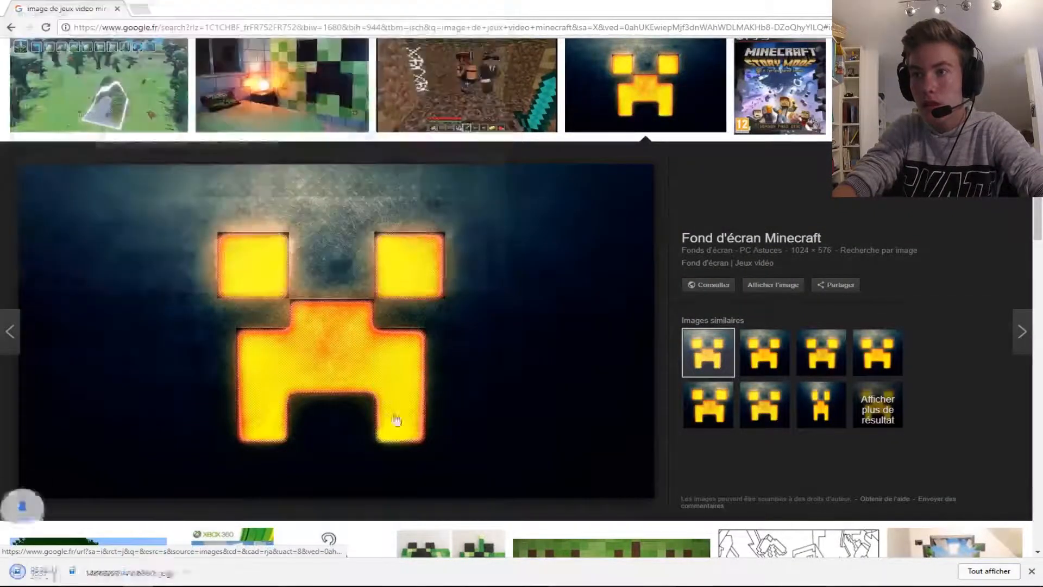
{"action": "scroll", "coordinate": [391, 391], "scroll_direction": "down", "scroll_amount": 5}
{"action": "scroll", "coordinate": [396, 448], "scroll_direction": "down", "scroll_amount": 4}
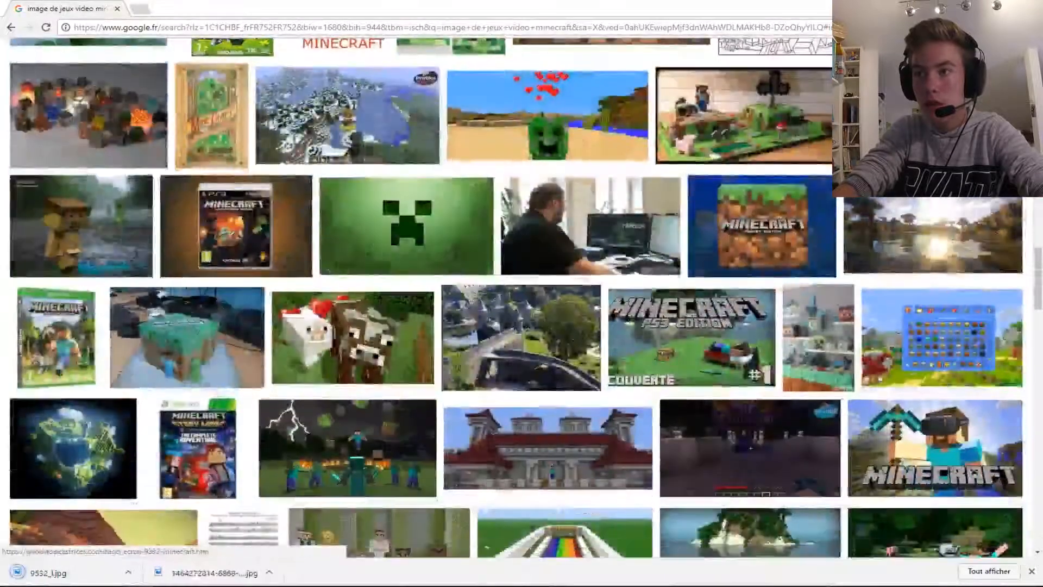
- Switch to Photoshop and browse to the desktop's image folder for opening a file
{"action": "left_click", "coordinate": [320, 584]}
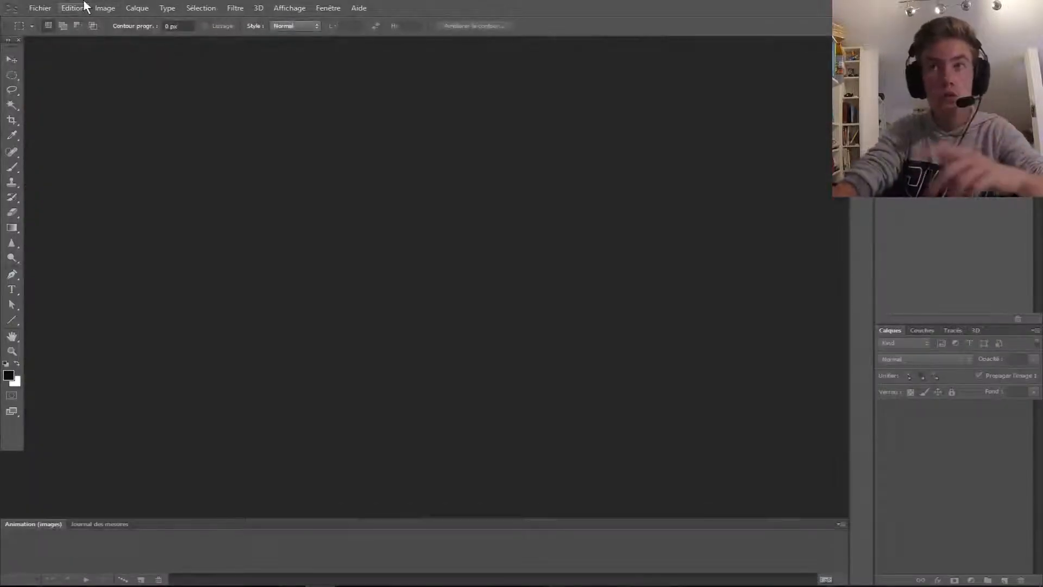
{"action": "left_click", "coordinate": [45, 7]}
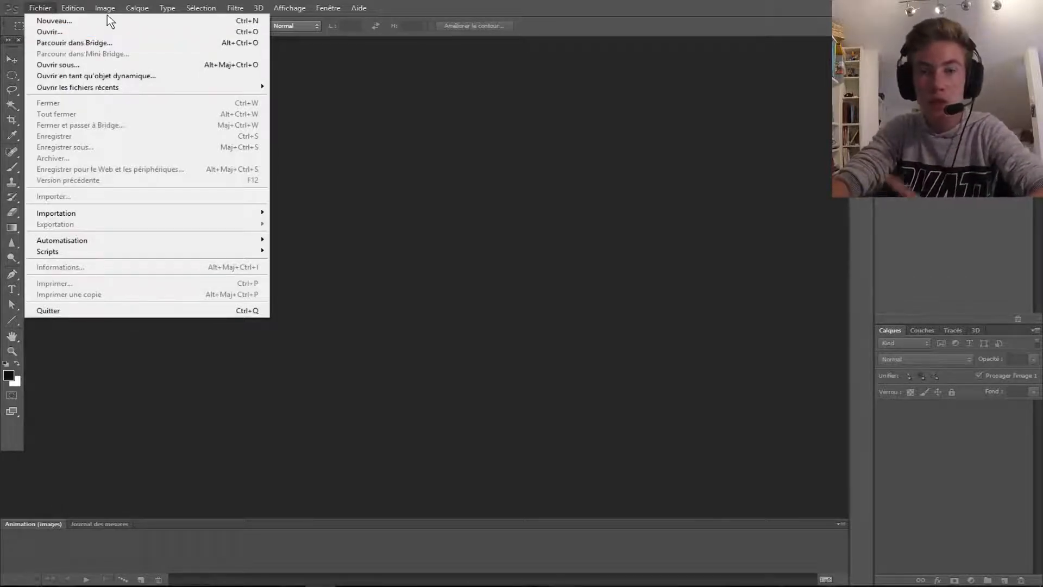
{"action": "left_click", "coordinate": [95, 32]}
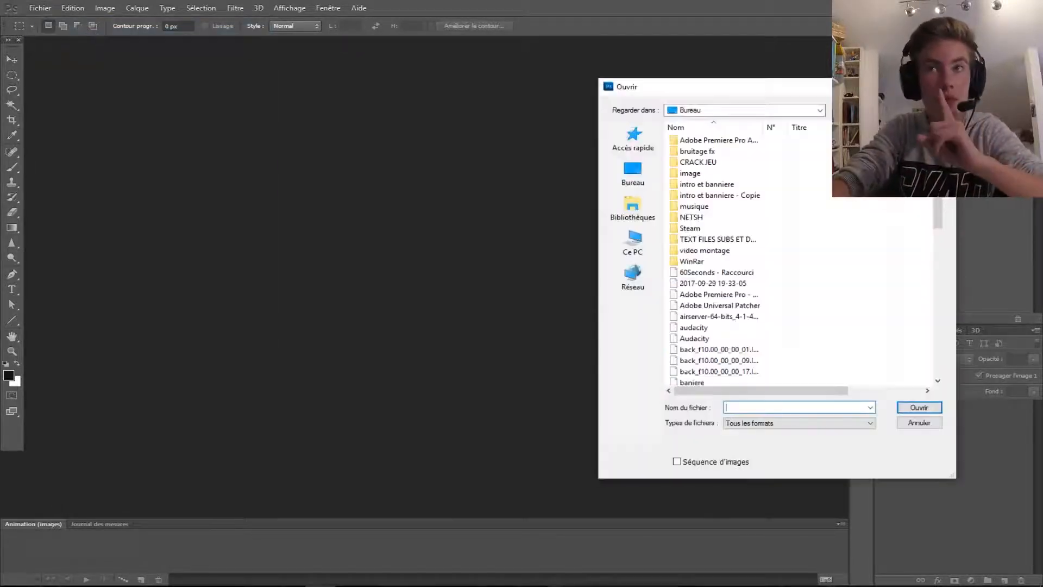
{"action": "double_click", "coordinate": [693, 173]}
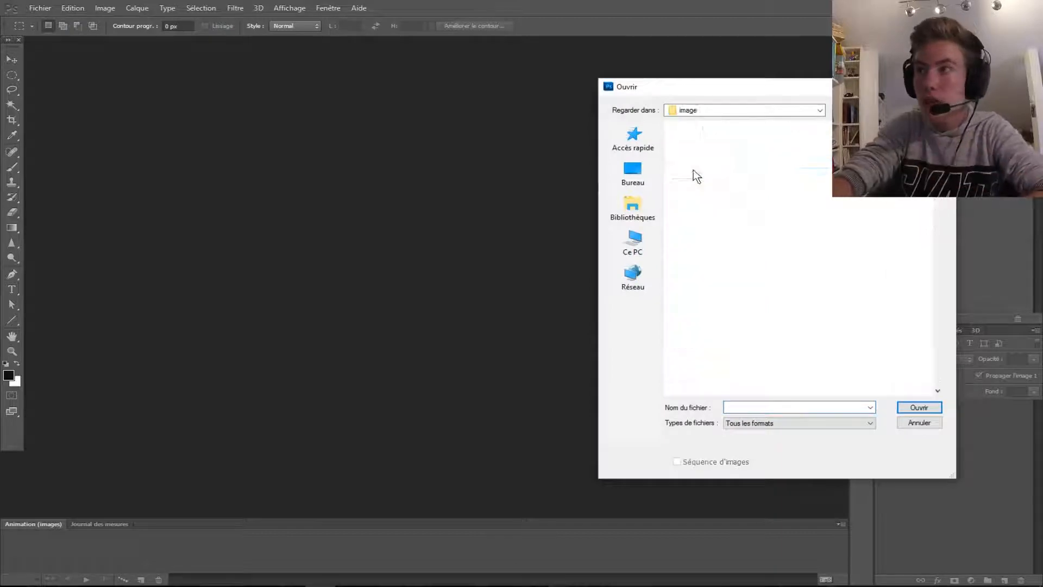
{"action": "scroll", "coordinate": [771, 133], "scroll_direction": "down", "scroll_amount": 3}
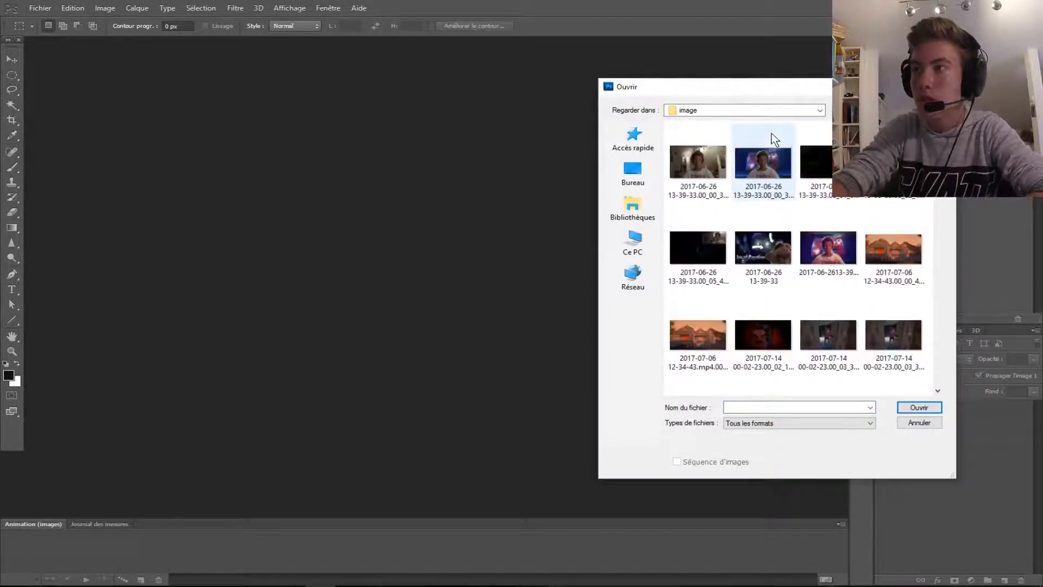
{"action": "scroll", "coordinate": [771, 133], "scroll_direction": "down", "scroll_amount": 15}
{"action": "scroll", "coordinate": [766, 179], "scroll_direction": "down", "scroll_amount": 10}
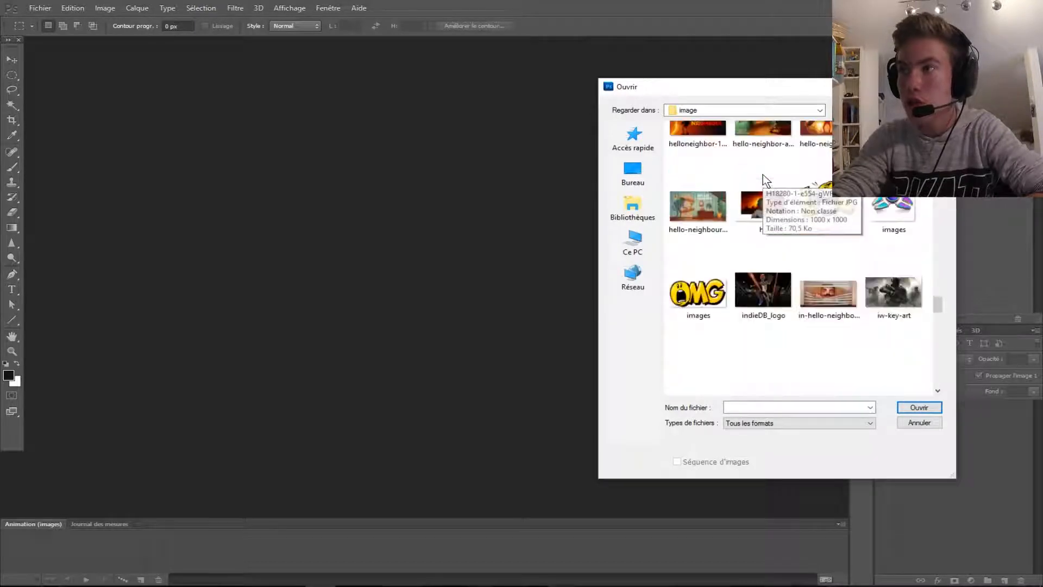
{"action": "scroll", "coordinate": [766, 179], "scroll_direction": "down", "scroll_amount": 3}
{"action": "scroll", "coordinate": [765, 180], "scroll_direction": "down", "scroll_amount": 5}
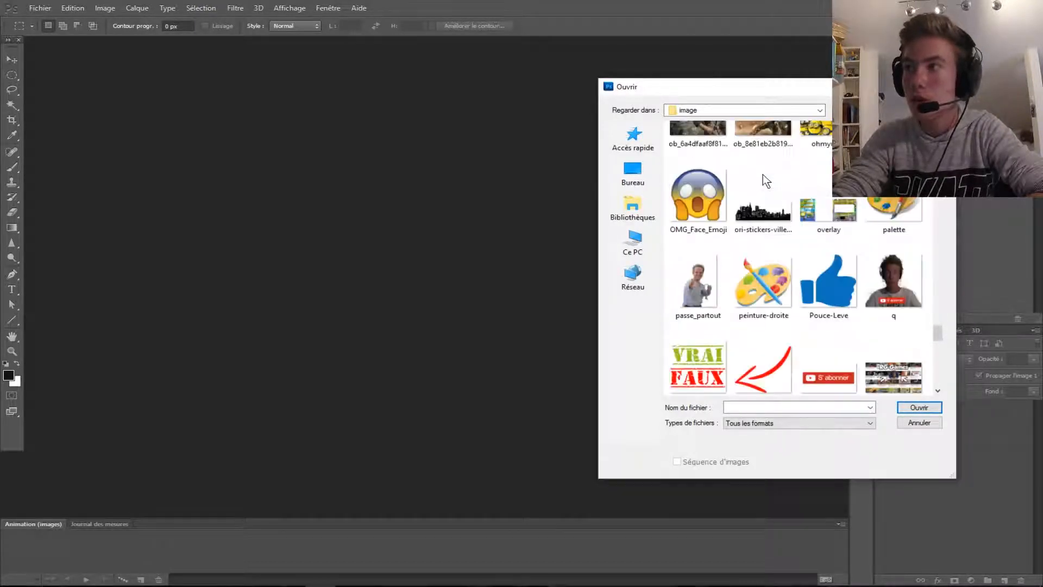
{"action": "scroll", "coordinate": [766, 181], "scroll_direction": "down", "scroll_amount": 8}
{"action": "scroll", "coordinate": [765, 178], "scroll_direction": "down", "scroll_amount": 10}
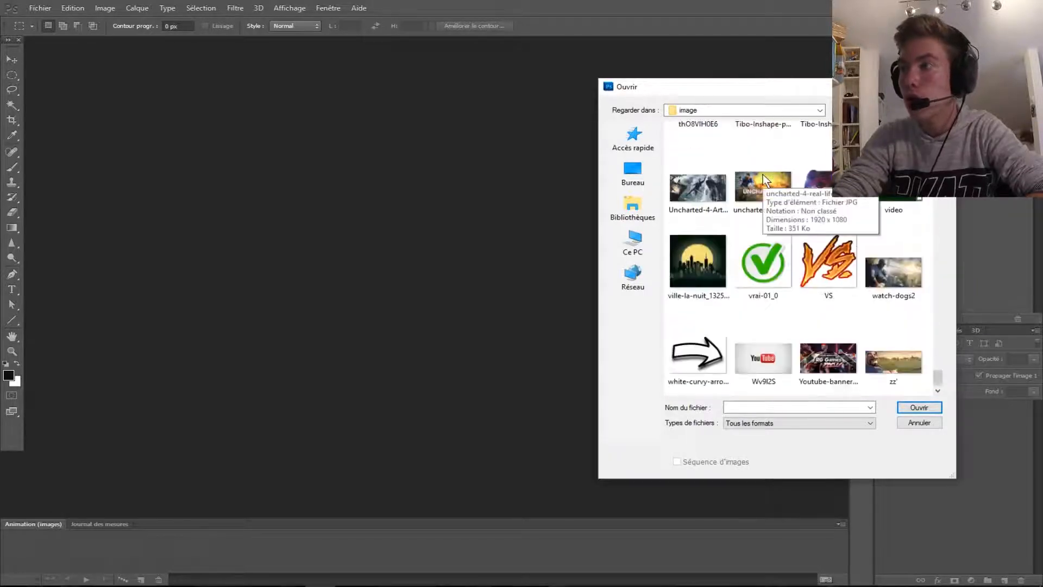
{"action": "scroll", "coordinate": [766, 174], "scroll_direction": "up", "scroll_amount": 20}
{"action": "scroll", "coordinate": [775, 172], "scroll_direction": "down", "scroll_amount": 10}
{"action": "scroll", "coordinate": [784, 179], "scroll_direction": "down", "scroll_amount": 8}
{"action": "scroll", "coordinate": [784, 179], "scroll_direction": "up", "scroll_amount": 10}
{"action": "scroll", "coordinate": [782, 179], "scroll_direction": "down", "scroll_amount": 10}
{"action": "scroll", "coordinate": [780, 174], "scroll_direction": "up", "scroll_amount": 20}
{"action": "left_click", "coordinate": [902, 314]}
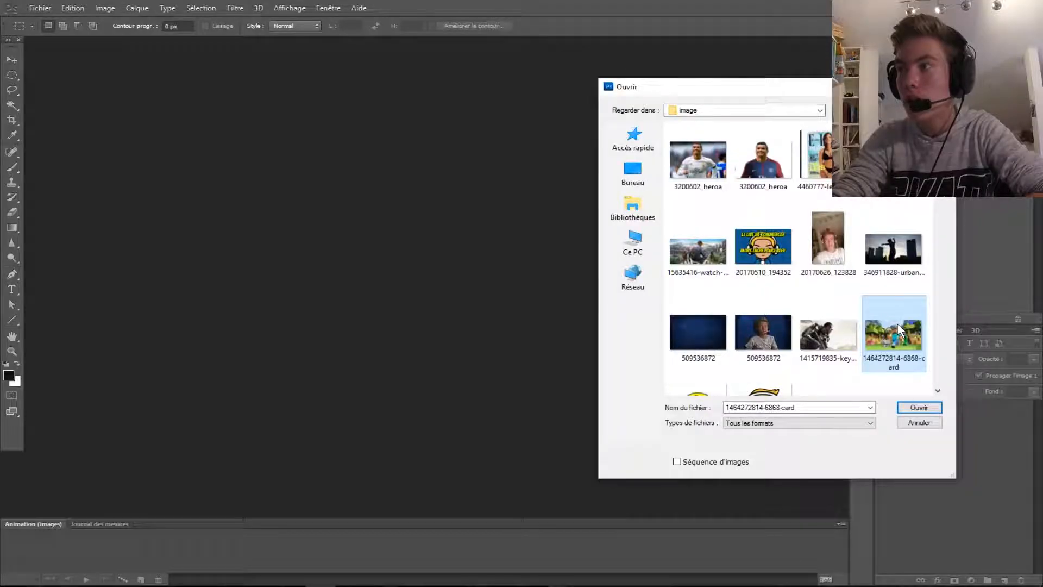
{"action": "double_click", "coordinate": [898, 324]}
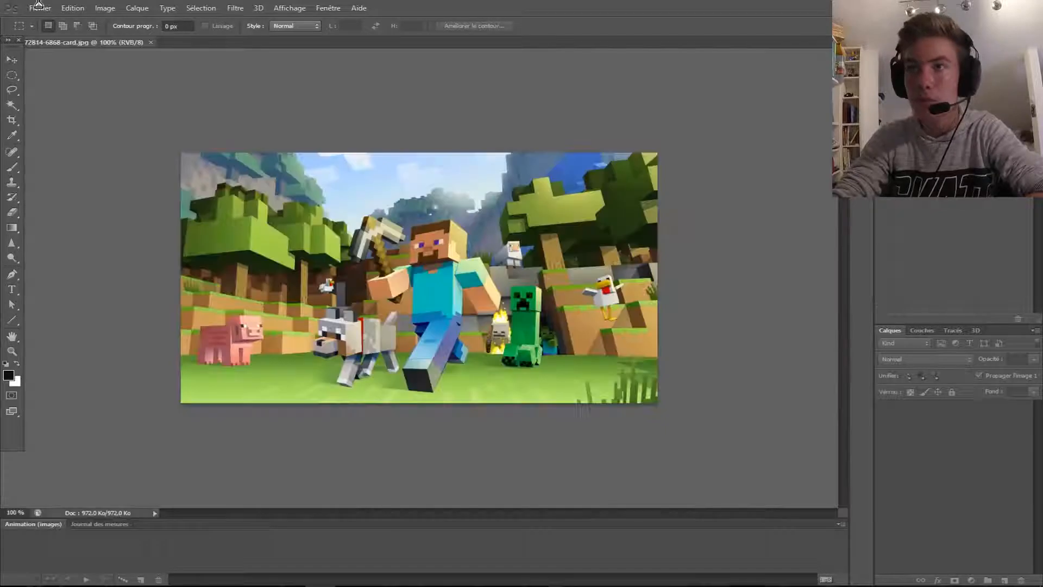
- Zoom the Minecraft picture out to 50% and back in to 100%
{"action": "left_click", "coordinate": [304, 7]}
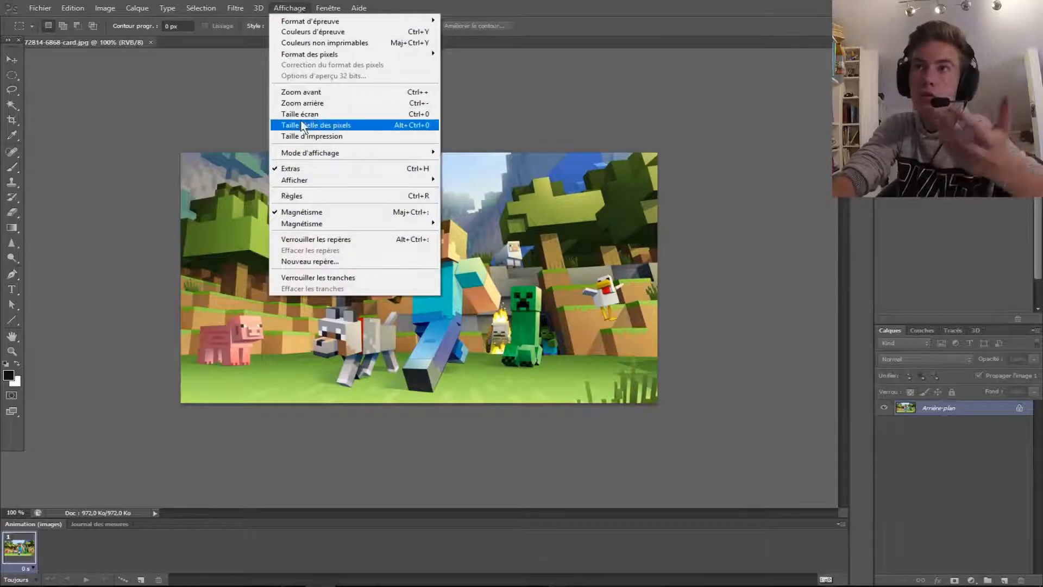
{"action": "left_click", "coordinate": [328, 103]}
{"action": "left_click", "coordinate": [289, 8]}
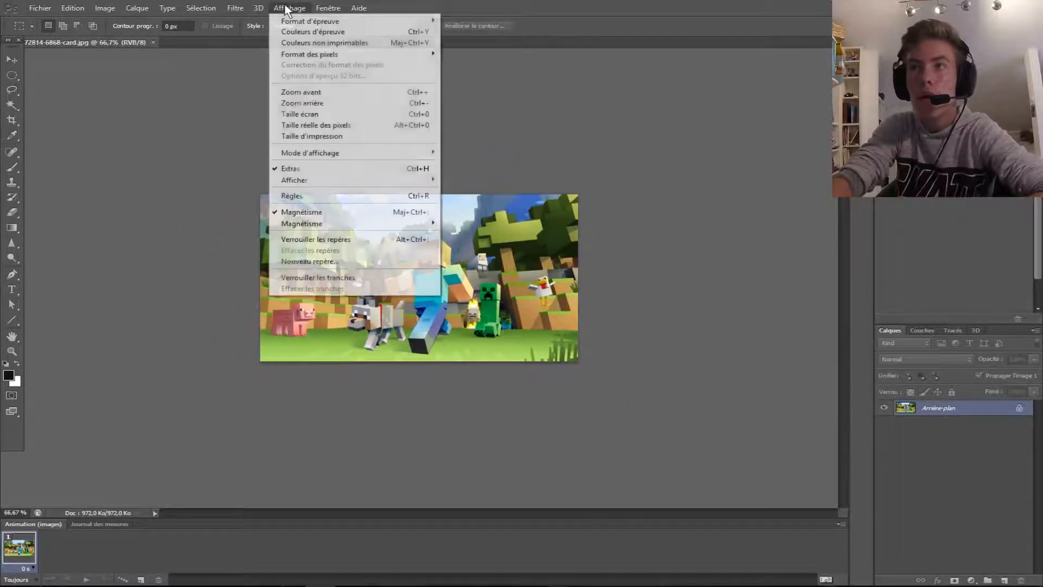
{"action": "left_click", "coordinate": [317, 105]}
{"action": "left_click", "coordinate": [290, 8]}
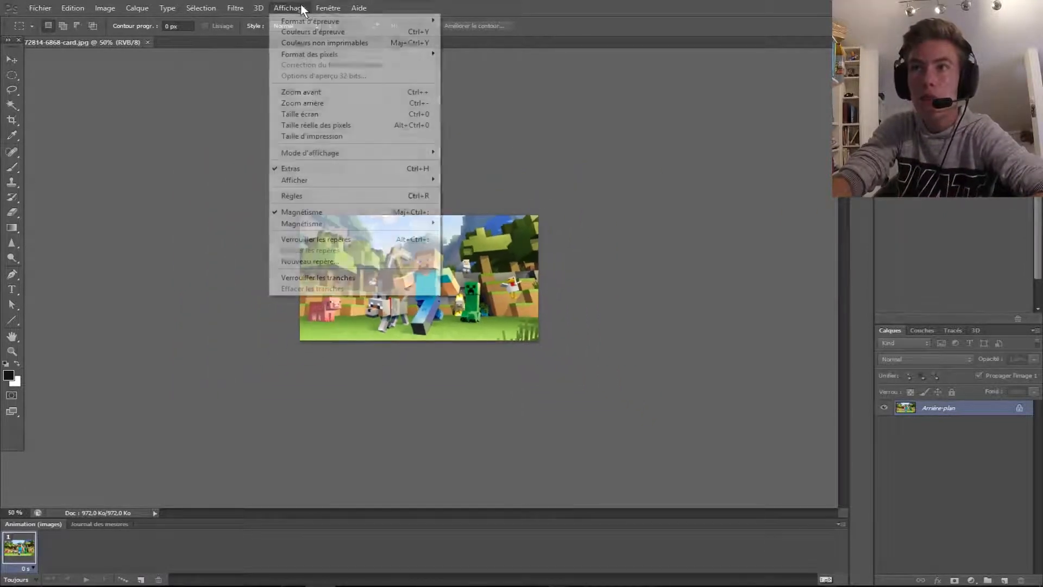
{"action": "left_click", "coordinate": [310, 91]}
{"action": "left_click", "coordinate": [291, 7]}
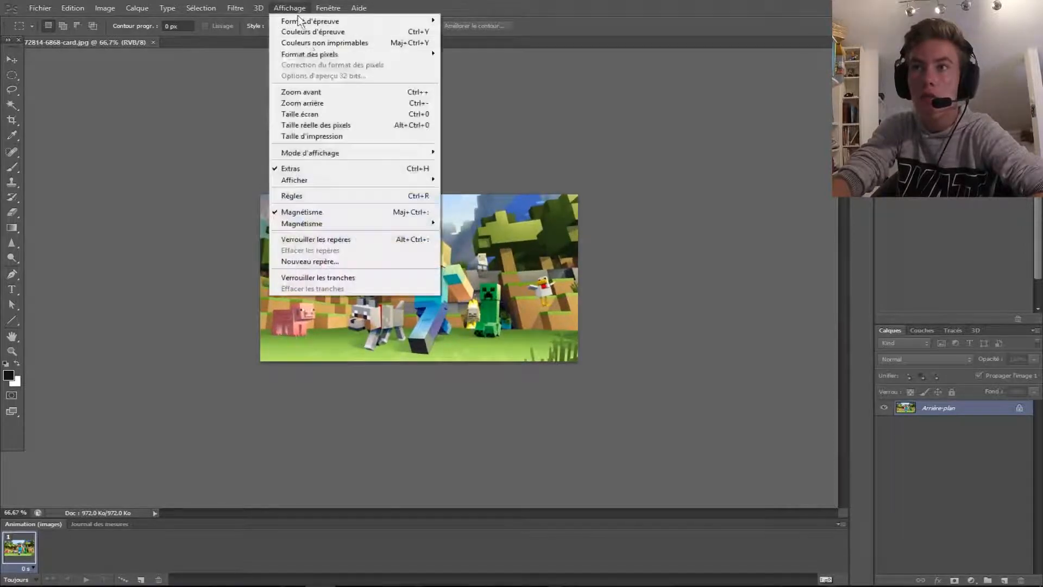
{"action": "left_click", "coordinate": [324, 89]}
{"action": "left_click", "coordinate": [327, 7]}
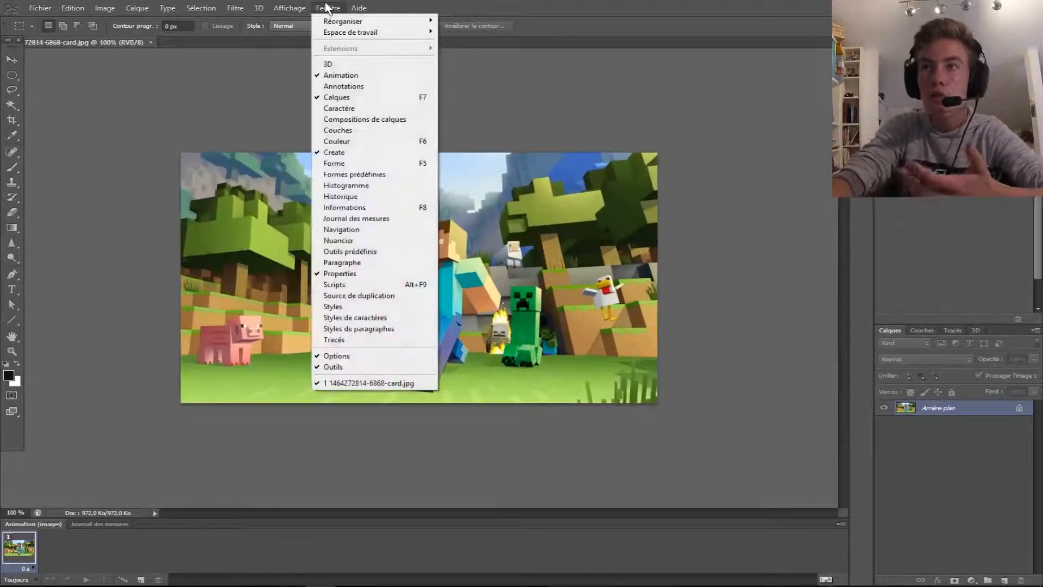
{"action": "mouse_move", "coordinate": [237, 8]}
{"action": "left_click", "coordinate": [80, 195]}
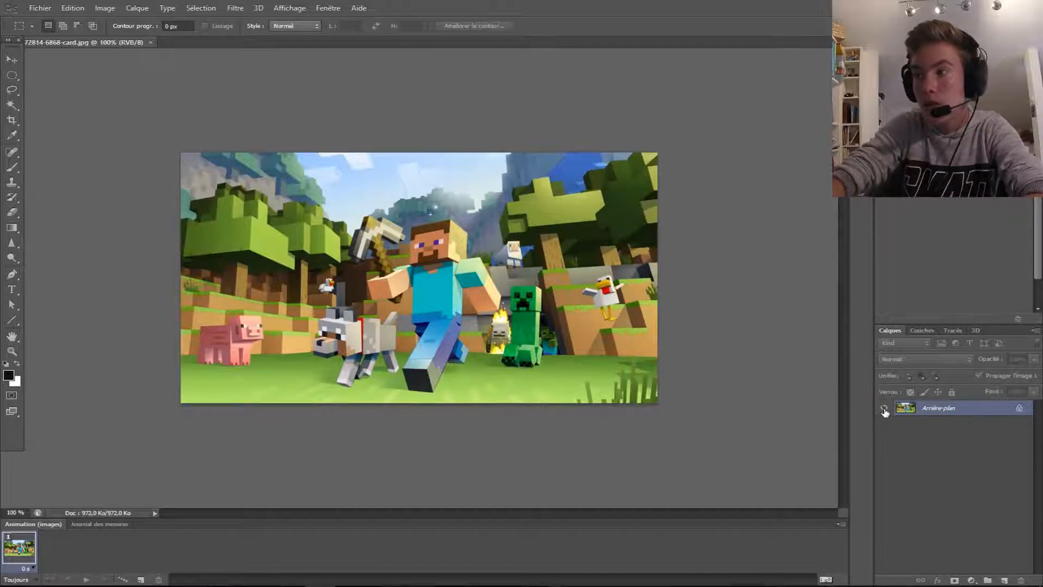
- Convert the locked background layer into a regular layer, keeping the default settings
{"action": "double_click", "coordinate": [1021, 409]}
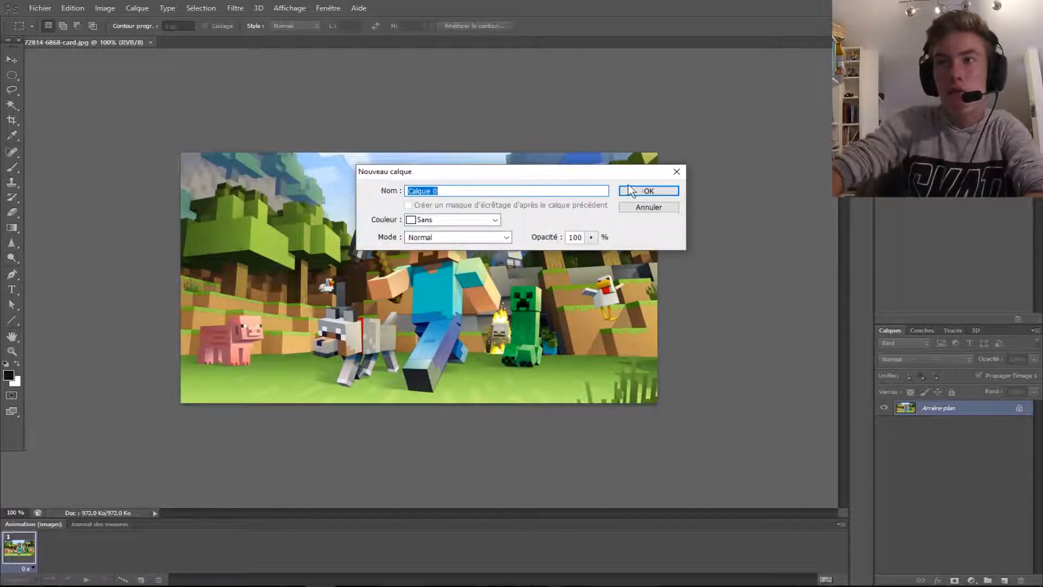
{"action": "left_click", "coordinate": [647, 193]}
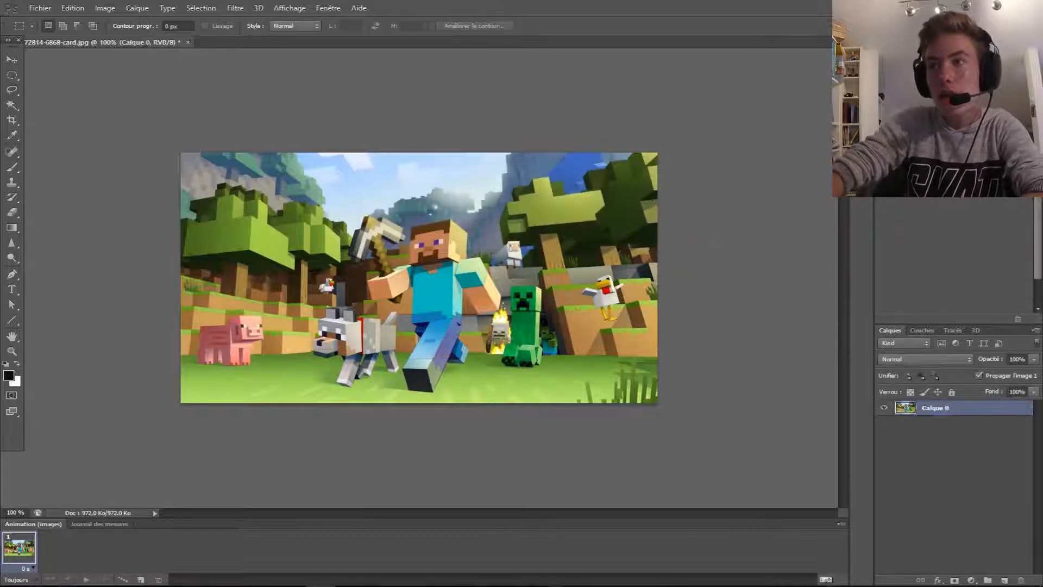
- Hide and show the unlocked picture layer twice to compare the canvas with and without it
{"action": "left_click", "coordinate": [885, 408]}
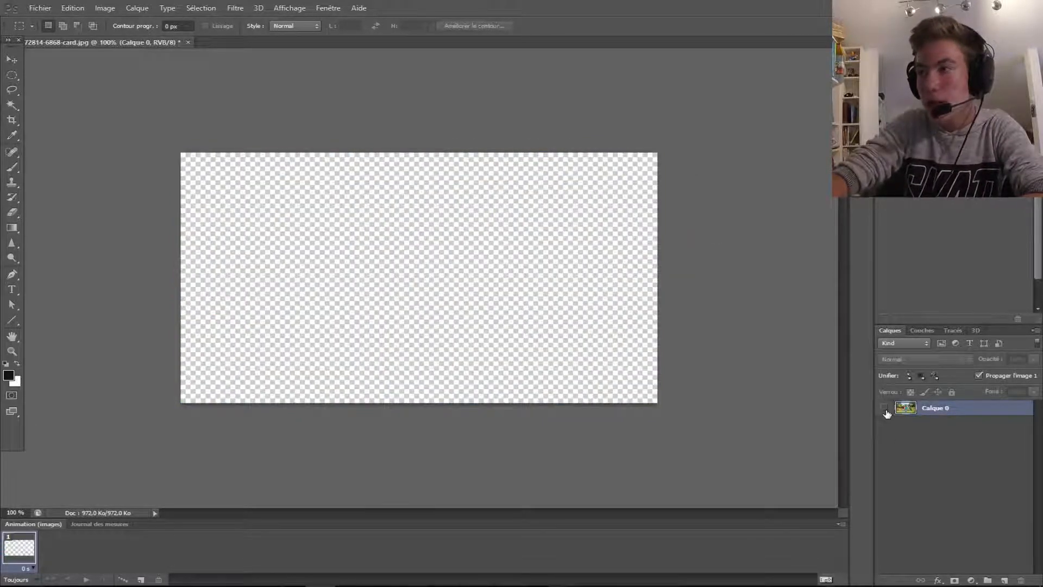
{"action": "left_click", "coordinate": [885, 409]}
{"action": "left_click", "coordinate": [885, 408]}
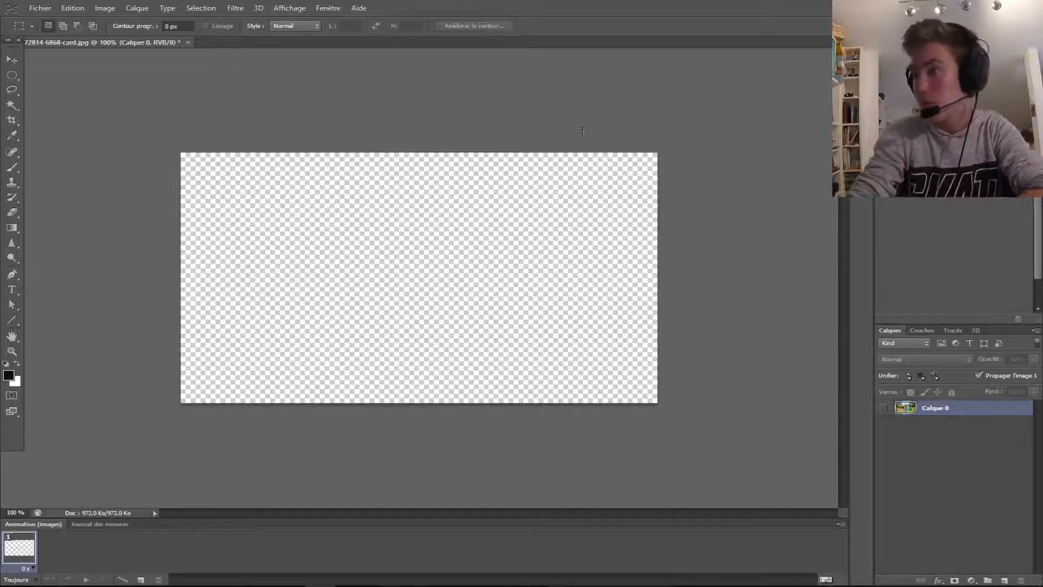
{"action": "left_click", "coordinate": [884, 408]}
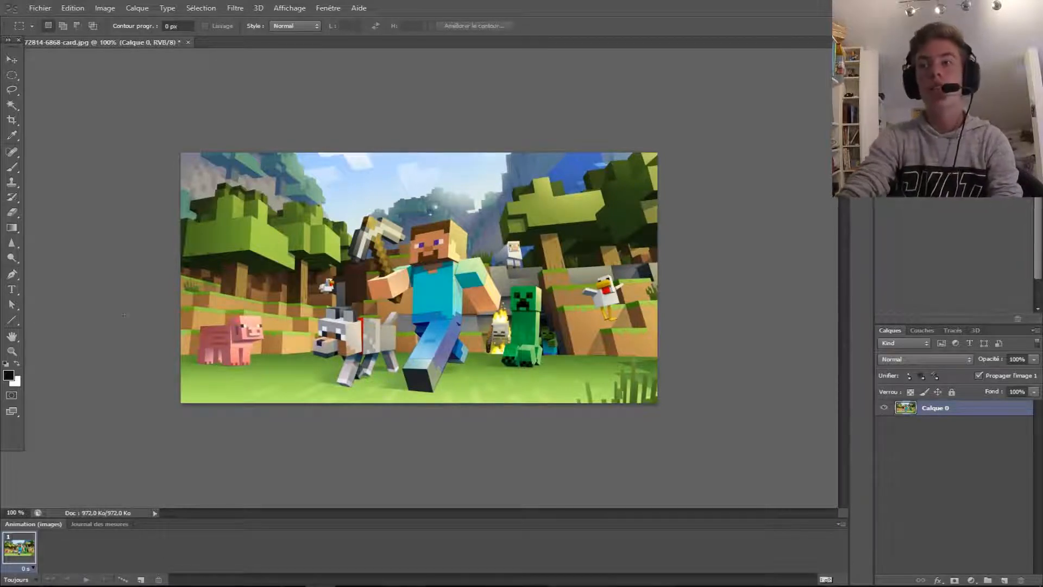
- Import the creeper face image 9532_l from the image folder as a new layer over the Minecraft picture
{"action": "left_click", "coordinate": [39, 8]}
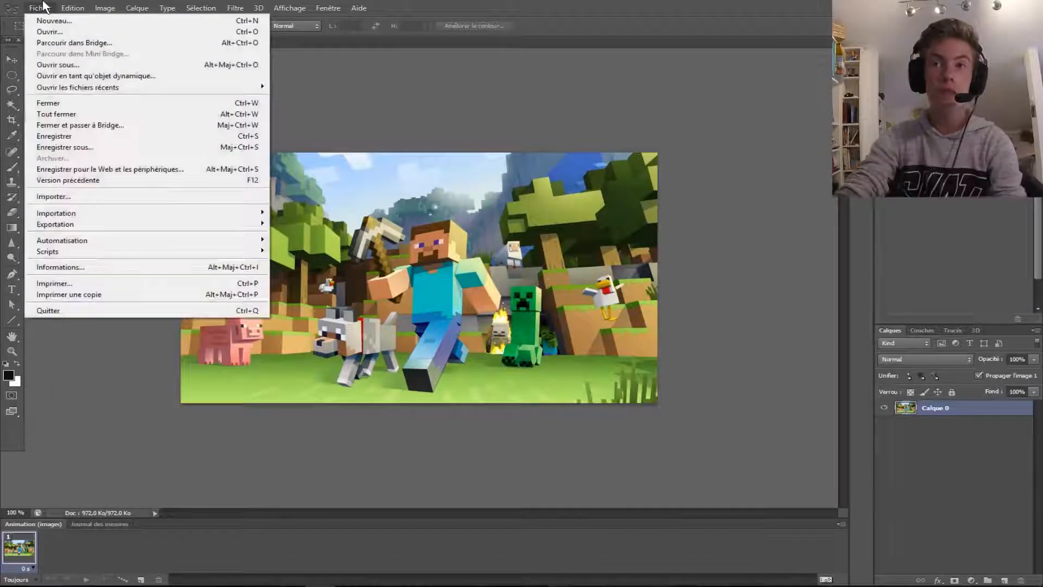
{"action": "left_click", "coordinate": [60, 198]}
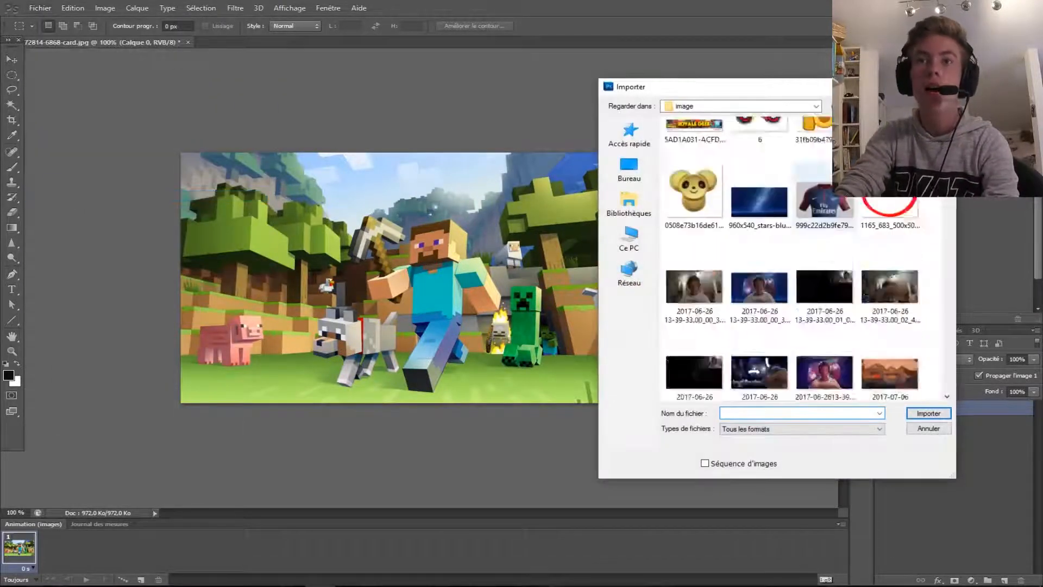
{"action": "scroll", "coordinate": [808, 227], "scroll_direction": "down", "scroll_amount": 3}
{"action": "scroll", "coordinate": [808, 227], "scroll_direction": "up", "scroll_amount": 2}
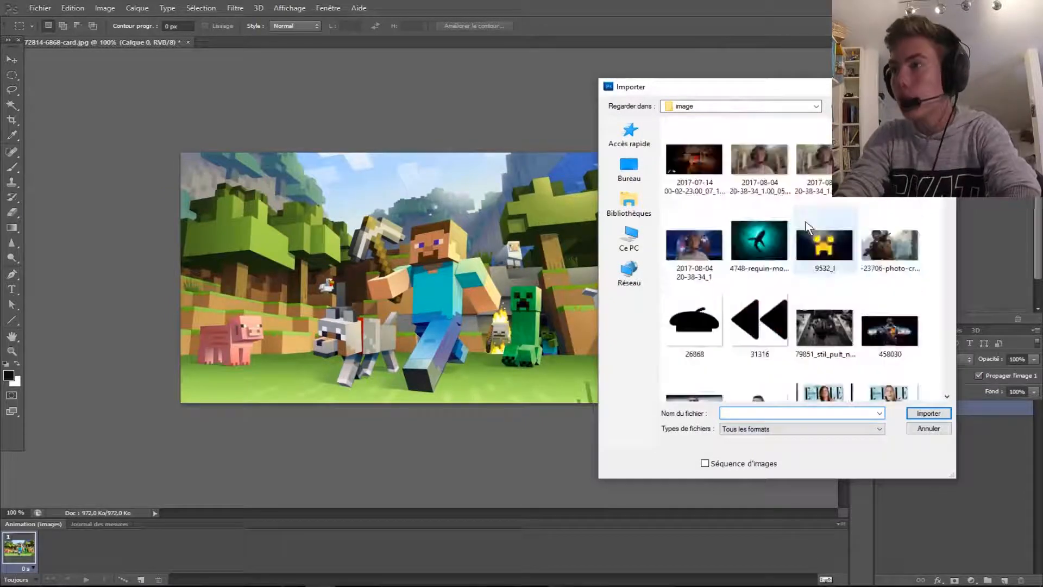
{"action": "double_click", "coordinate": [814, 239]}
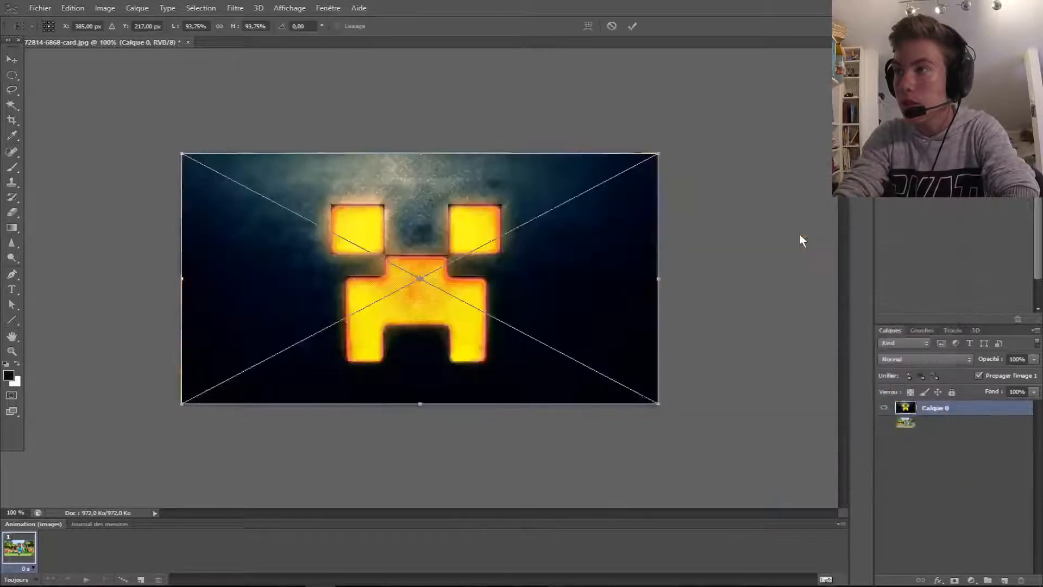
- Shrink the creeper face to a small icon, tilt it by -11.23° and place it near the picture's upper-left corner
{"action": "left_click_drag", "start_coordinate": [534, 257], "coordinate": [481, 263]}
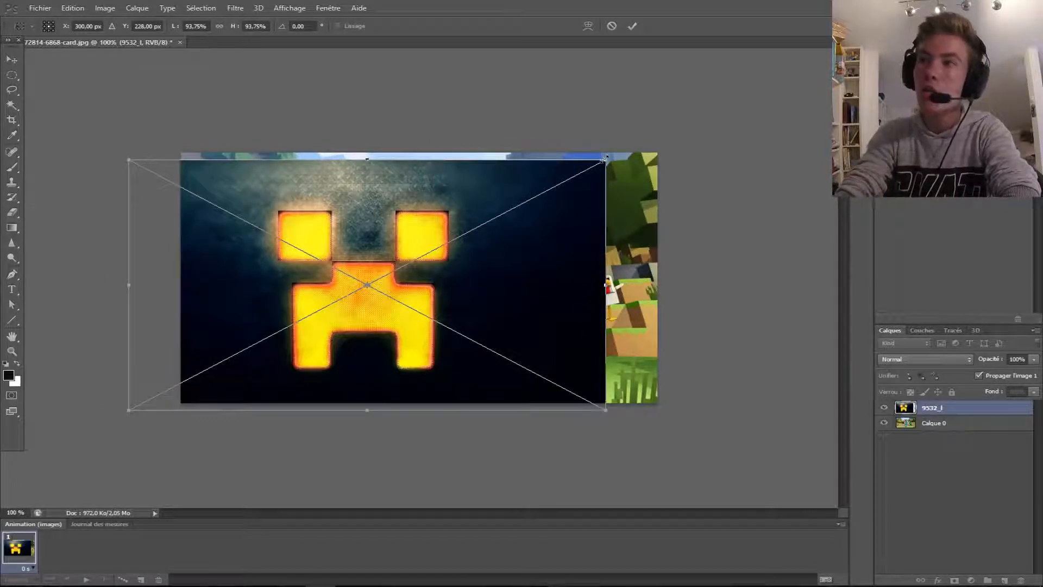
{"action": "left_click_drag", "start_coordinate": [608, 159], "coordinate": [661, 75]}
{"action": "left_click_drag", "start_coordinate": [253, 132], "coordinate": [634, 150]}
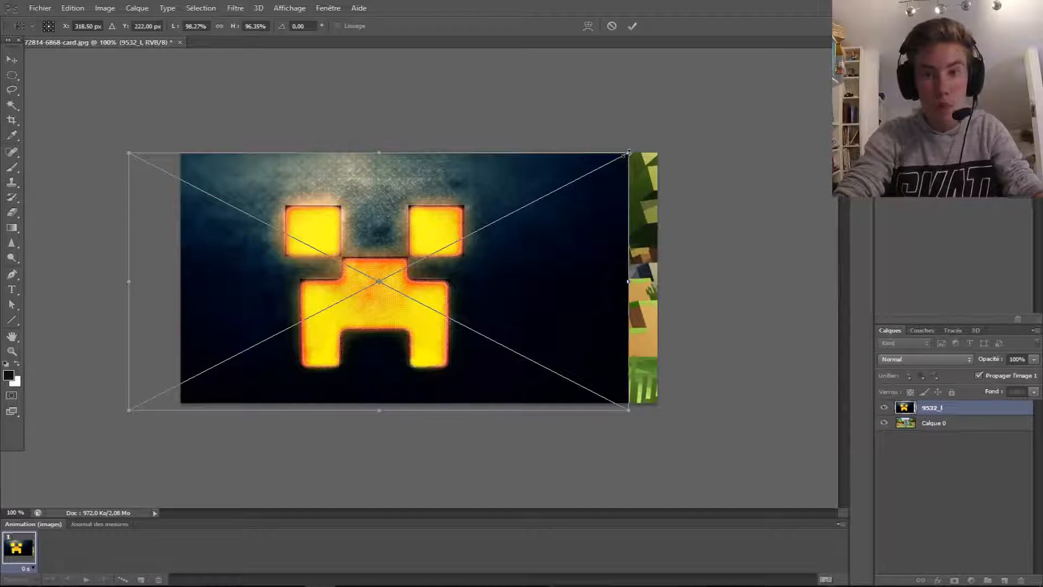
{"action": "left_click_drag", "start_coordinate": [629, 154], "coordinate": [328, 211]}
{"action": "left_click_drag", "start_coordinate": [343, 245], "coordinate": [291, 198]}
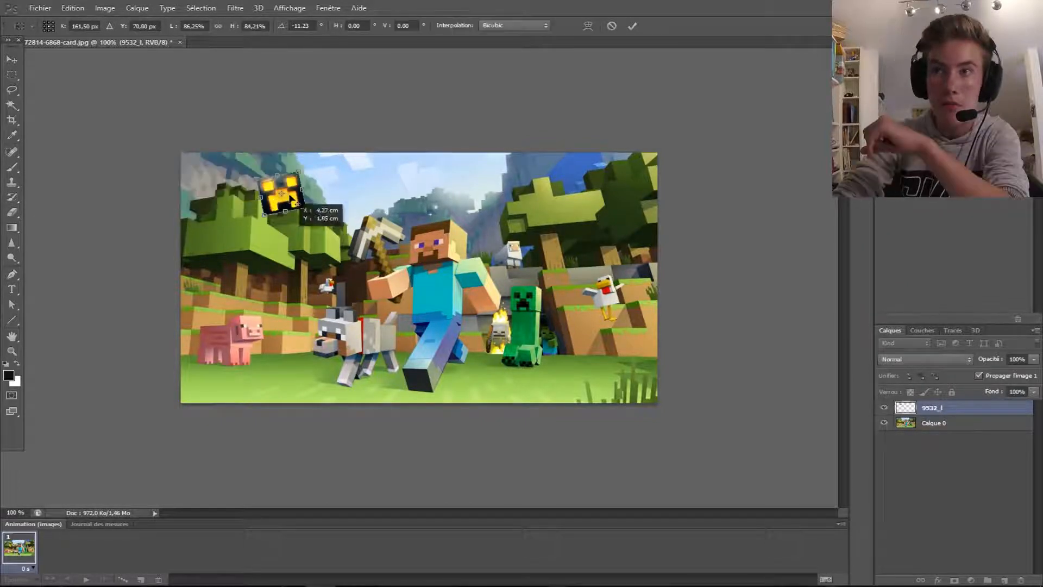
{"action": "left_click_drag", "start_coordinate": [295, 203], "coordinate": [252, 189]}
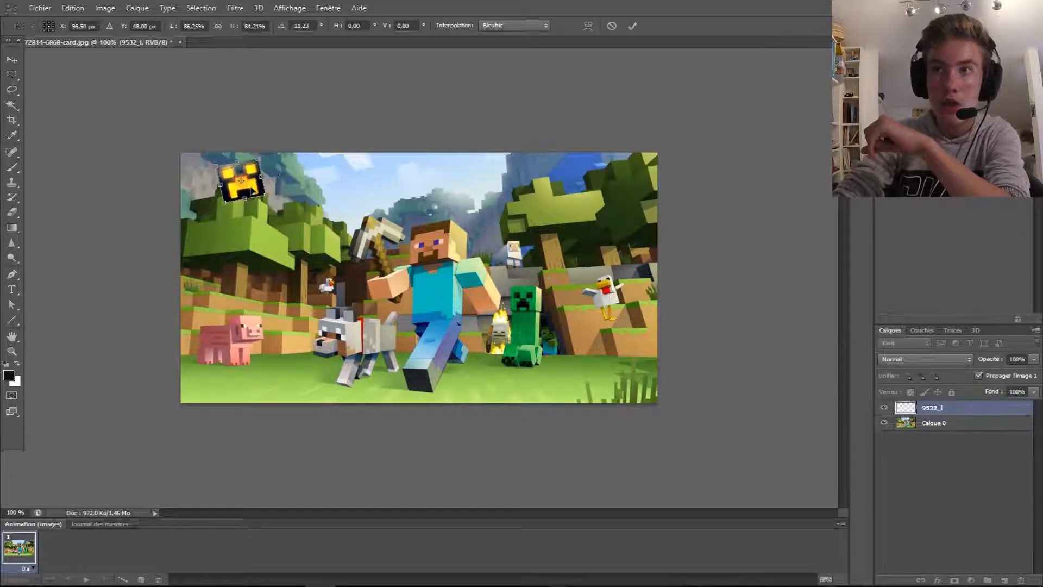
{"action": "left_click", "coordinate": [631, 21]}
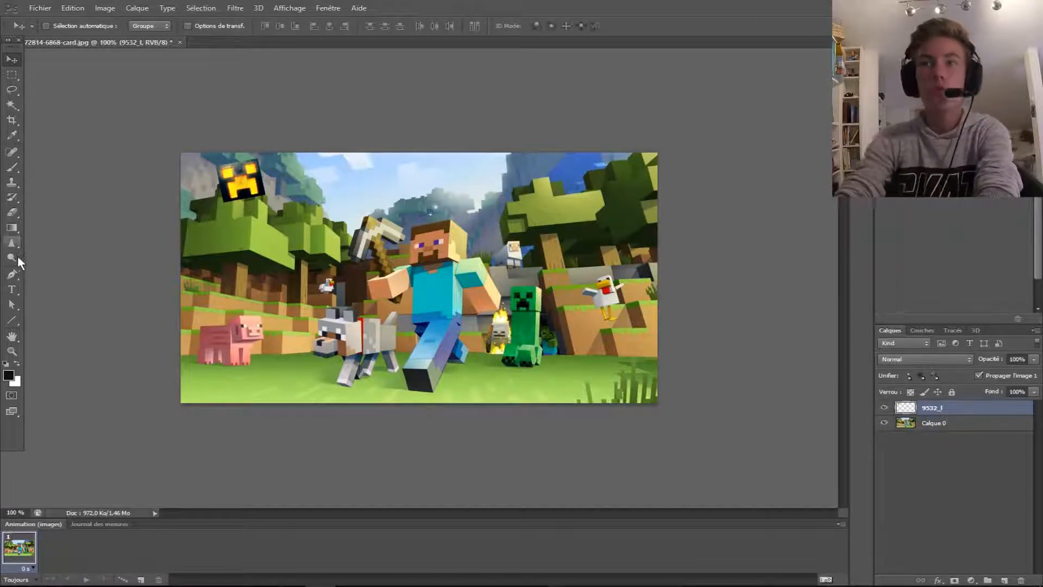
- Draw a text box about 8.76 cm wide and 1.72 cm high in the sky beside the creeper face
{"action": "left_click", "coordinate": [12, 290]}
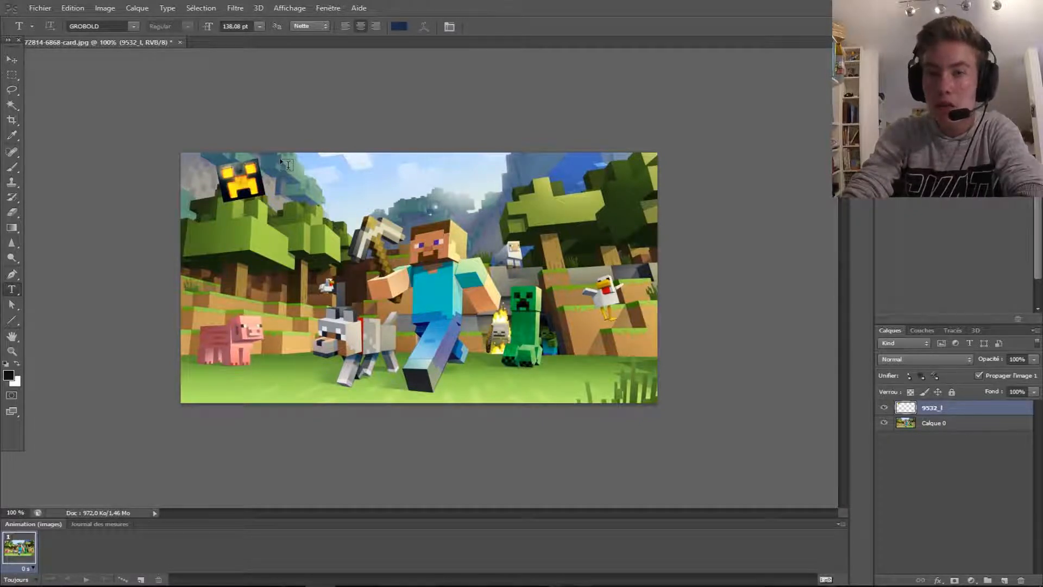
{"action": "left_click_drag", "start_coordinate": [280, 160], "coordinate": [493, 202]}
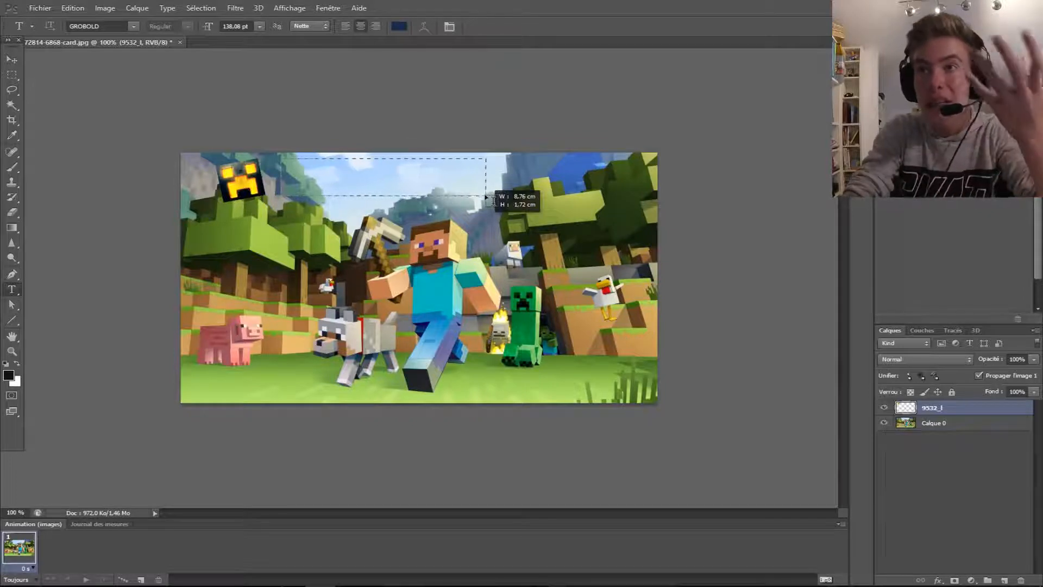
{"action": "left_click_drag", "start_coordinate": [494, 202], "coordinate": [493, 201]}
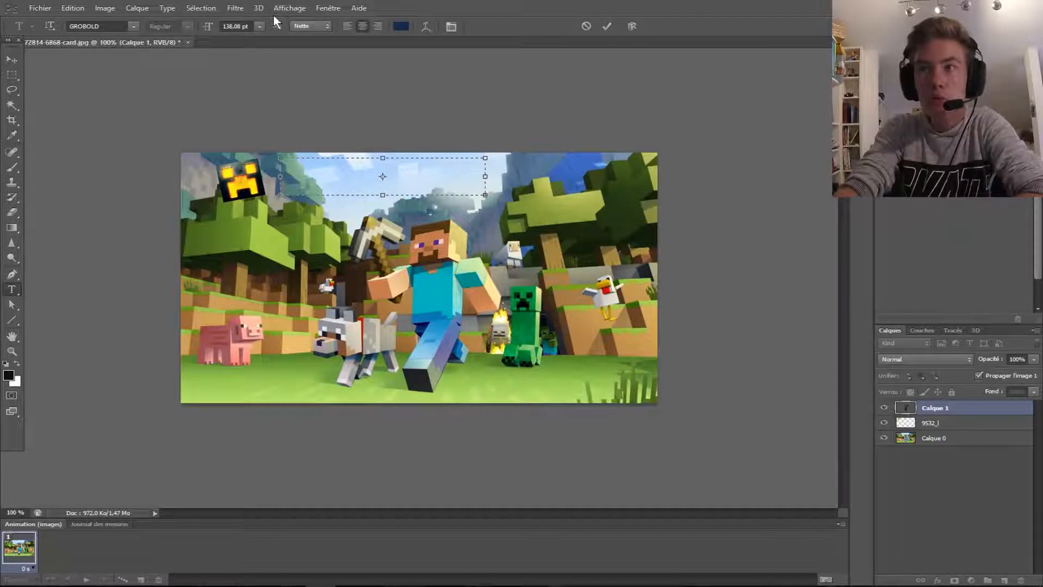
- Try text sizes of 60 pt and 36 pt, settle on 48 pt and choose the GROBOLD font
{"action": "left_click", "coordinate": [259, 26]}
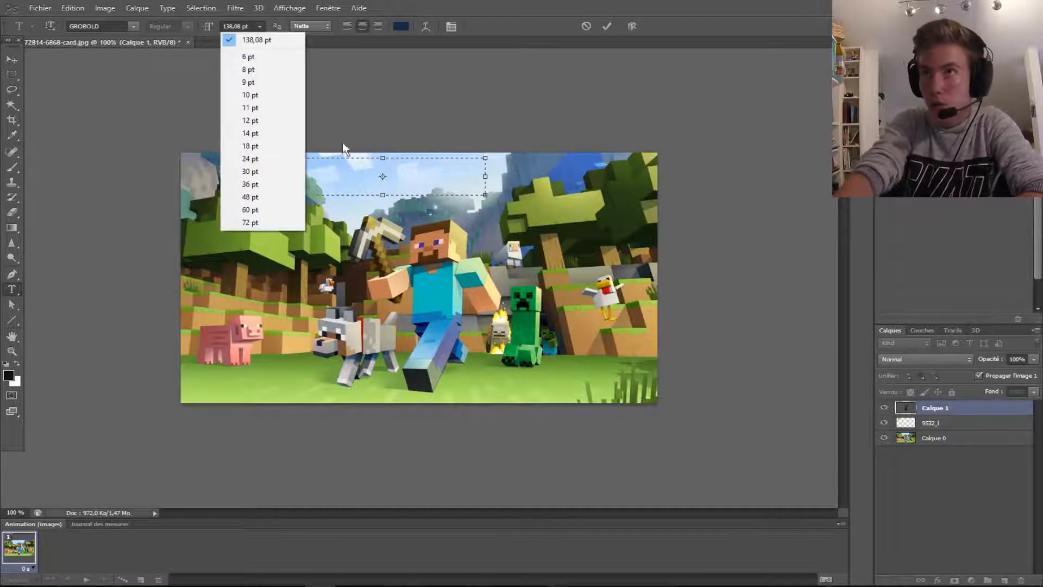
{"action": "left_click", "coordinate": [259, 210]}
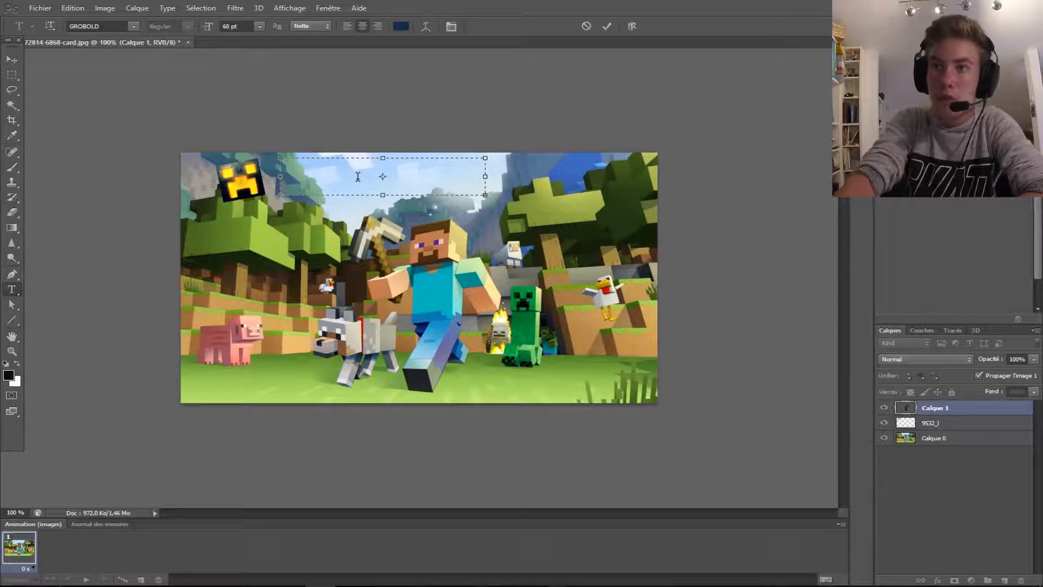
{"action": "left_click", "coordinate": [260, 26]}
{"action": "left_click", "coordinate": [254, 185]}
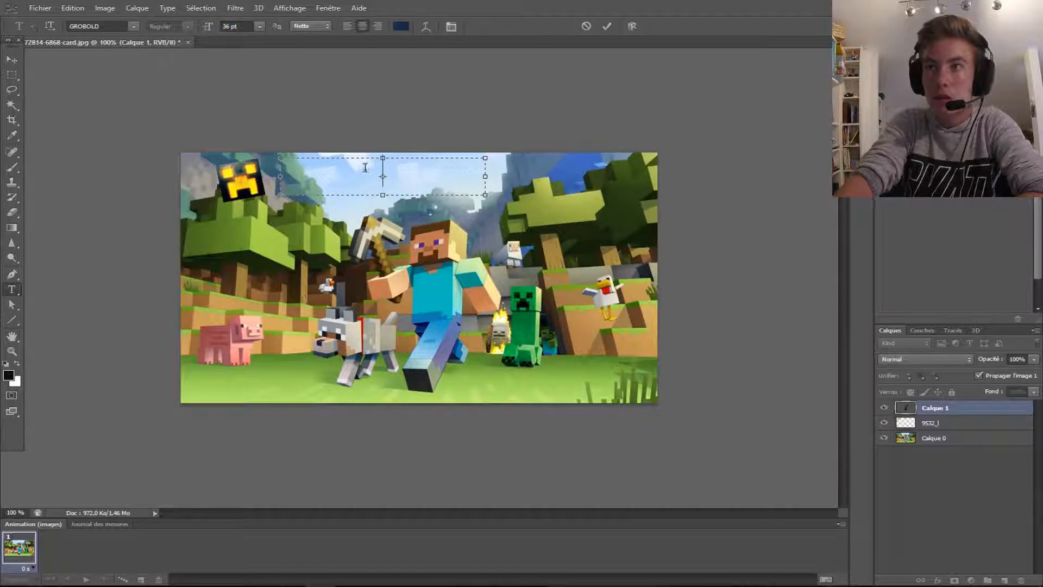
{"action": "left_click", "coordinate": [260, 26]}
{"action": "left_click", "coordinate": [279, 196]}
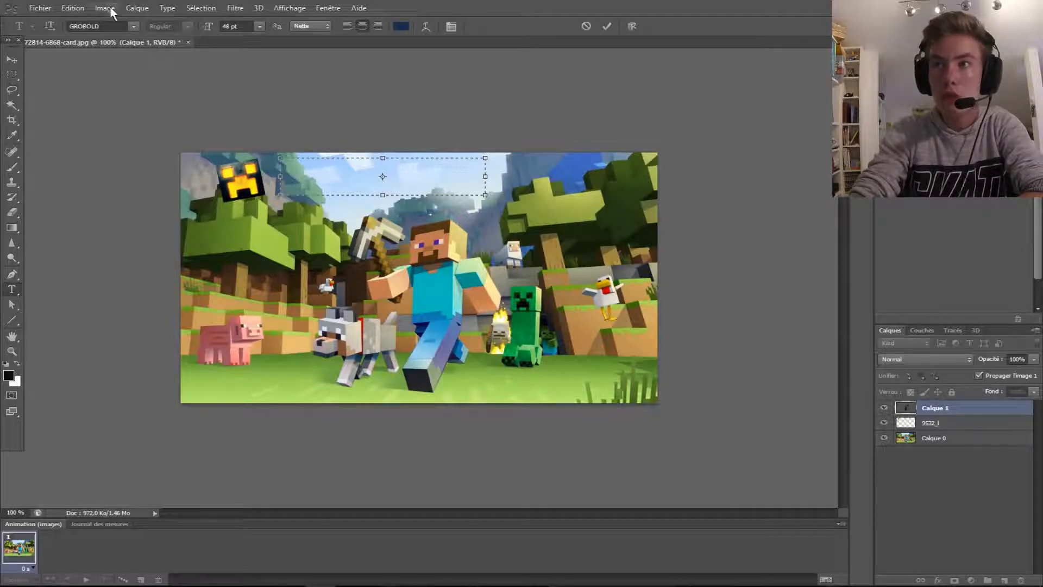
{"action": "left_click", "coordinate": [118, 27]}
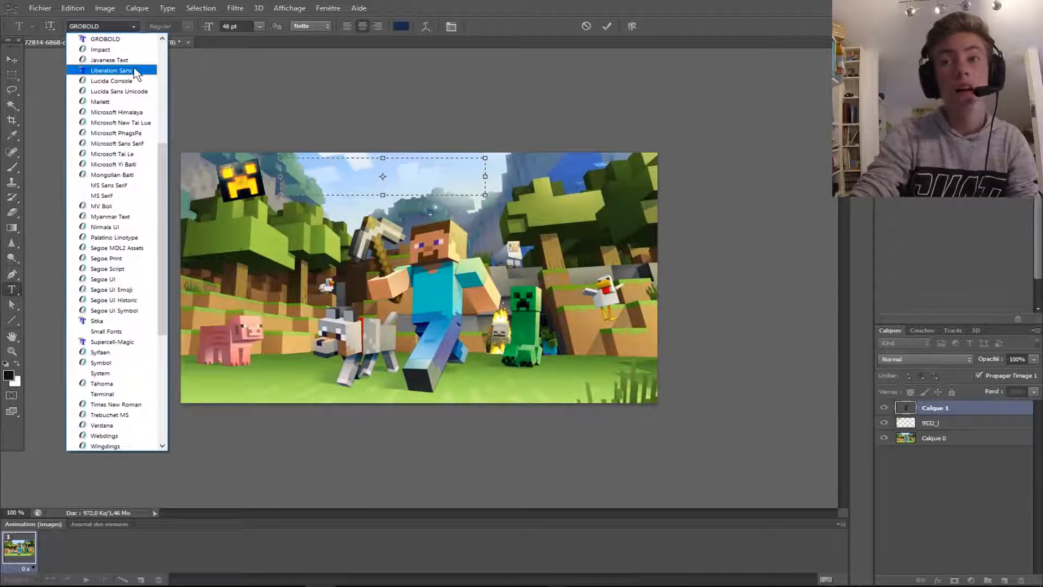
{"action": "left_click", "coordinate": [129, 40]}
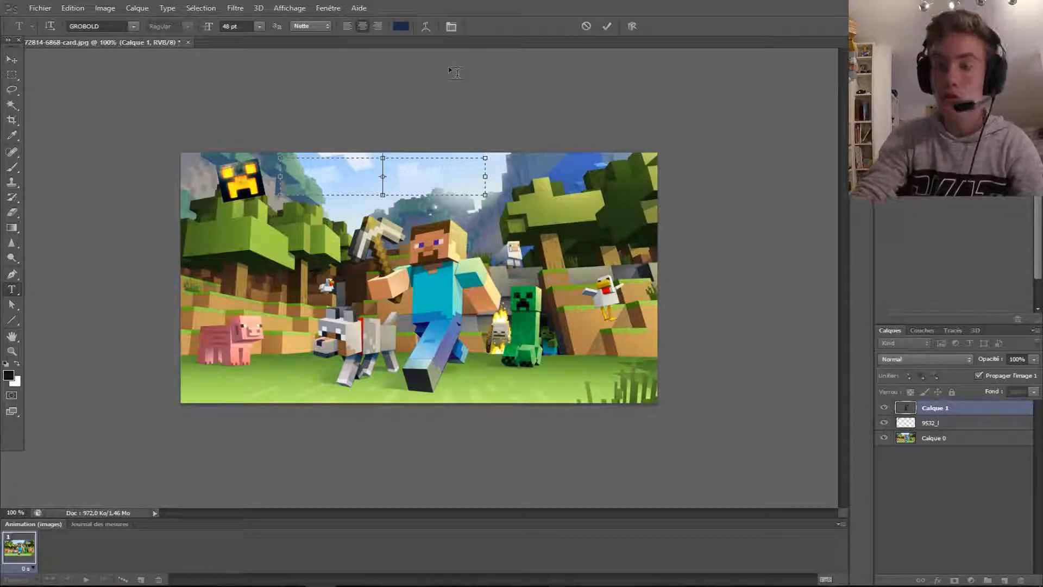
- Enter the title "RG Games" in the text box and commit it
{"action": "type", "text": "RG"}
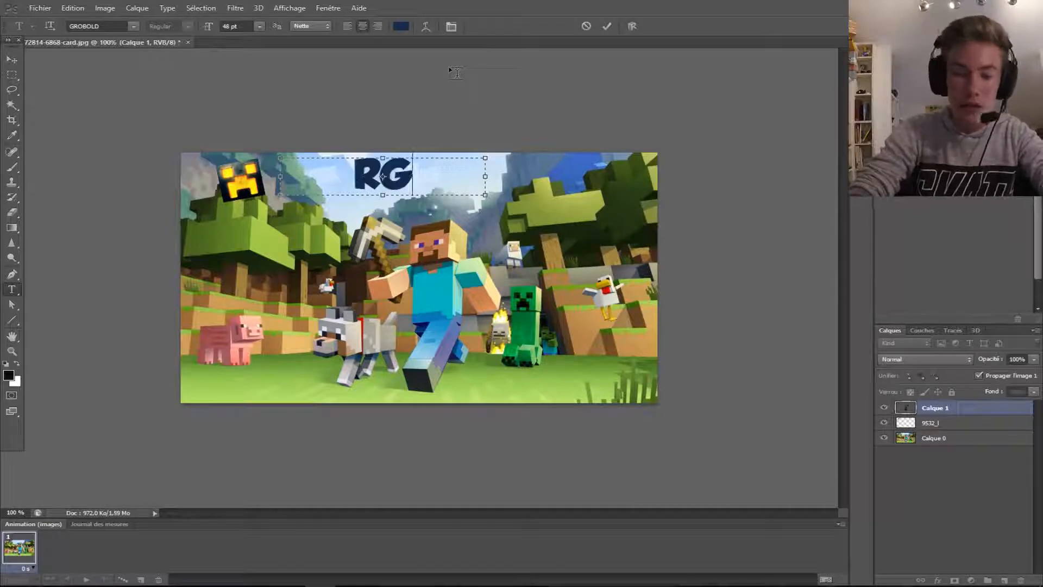
{"action": "type", "text": " Games"}
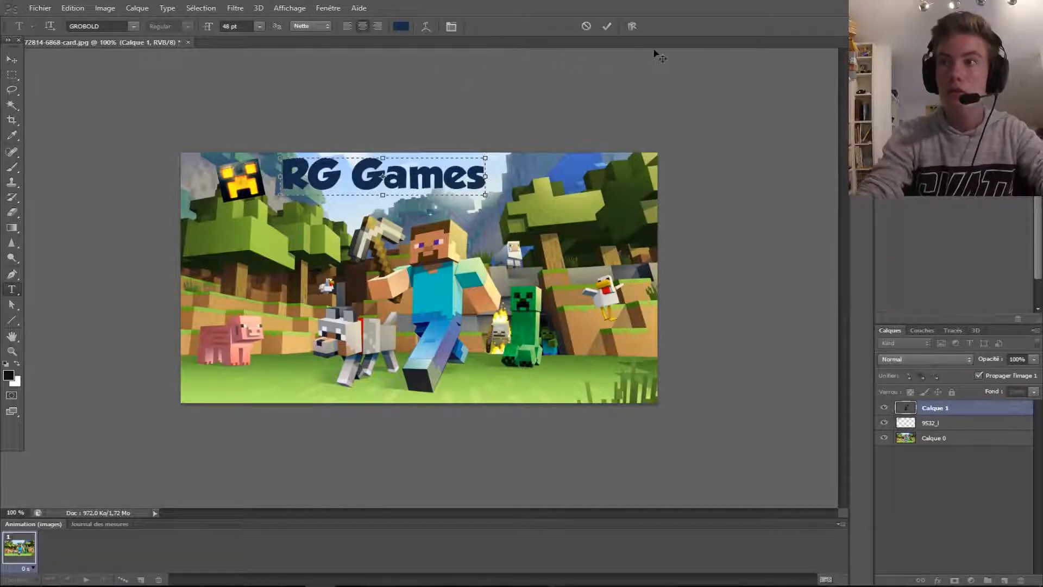
{"action": "left_click", "coordinate": [608, 26]}
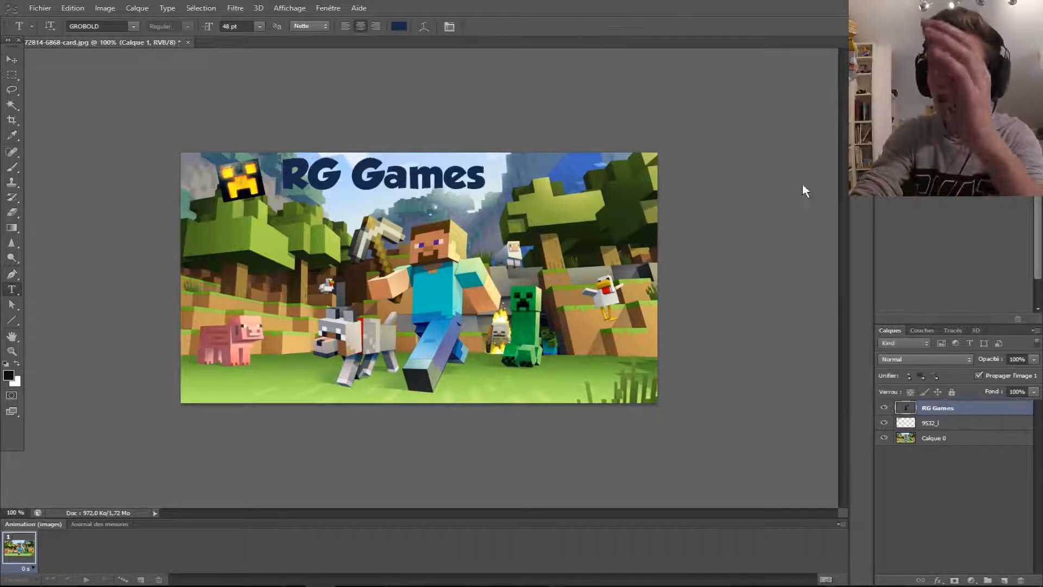
- Hide and show the RG Games text layer and the creeper face layer in turn to compare the canvas
{"action": "right_click", "coordinate": [990, 409]}
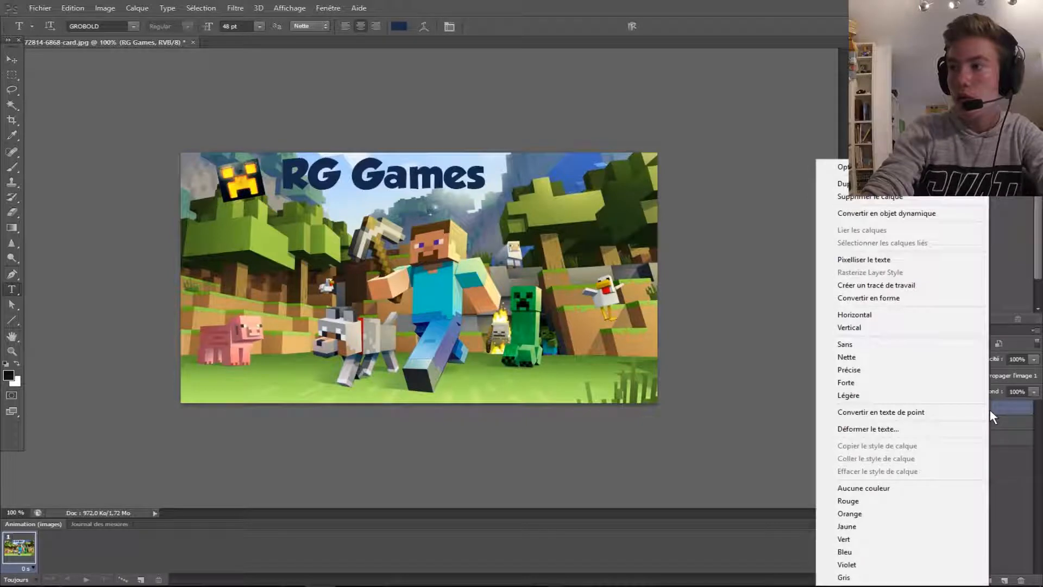
{"action": "left_click", "coordinate": [1008, 439]}
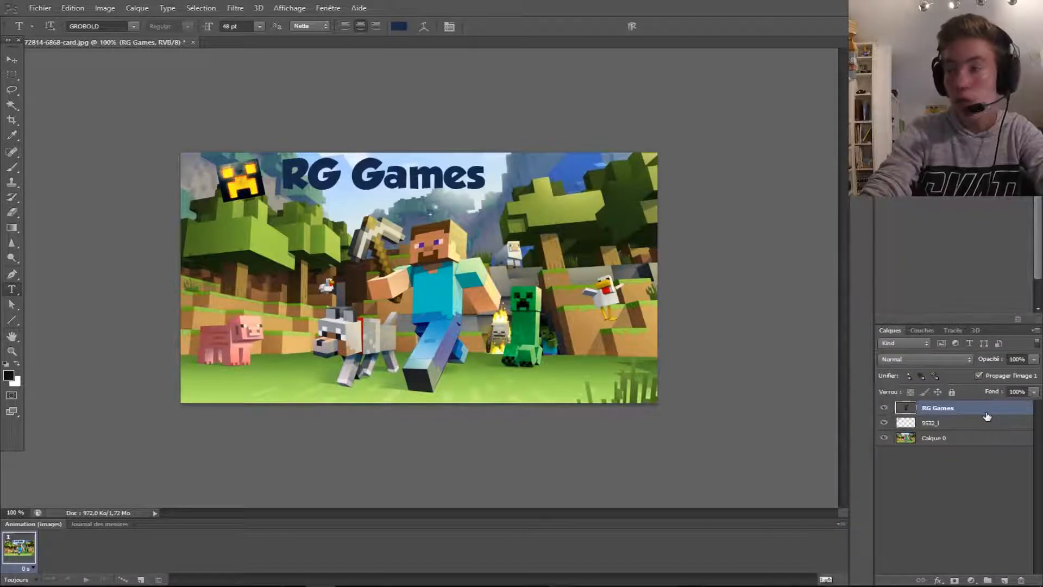
{"action": "left_click", "coordinate": [884, 407]}
{"action": "left_click", "coordinate": [884, 407]}
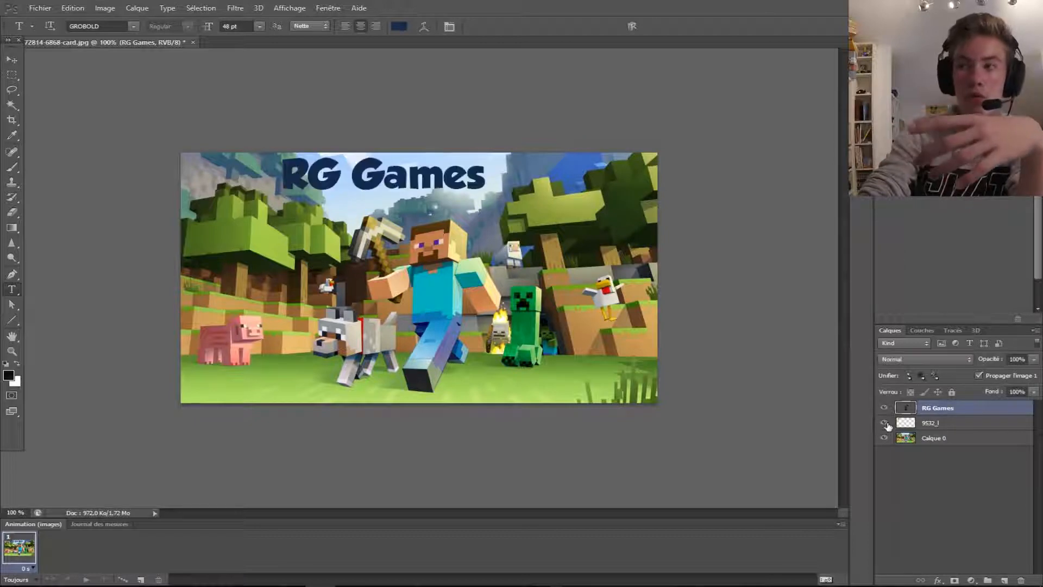
{"action": "left_click", "coordinate": [884, 423]}
- Open the blending options of the RG Games text layer and enable a colour overlay (Incrustation couleur)
{"action": "right_click", "coordinate": [989, 409]}
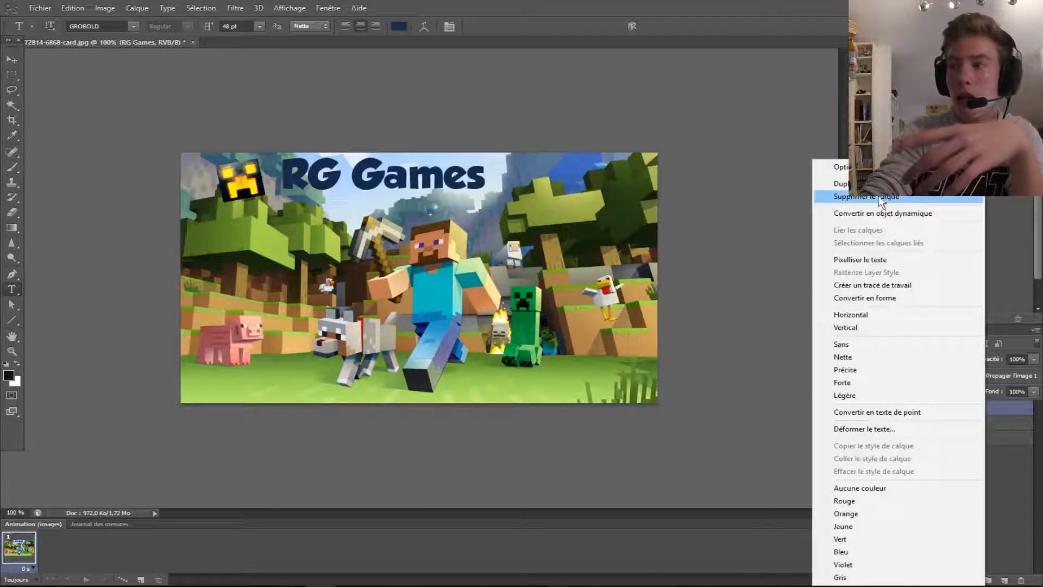
{"action": "left_click", "coordinate": [896, 167]}
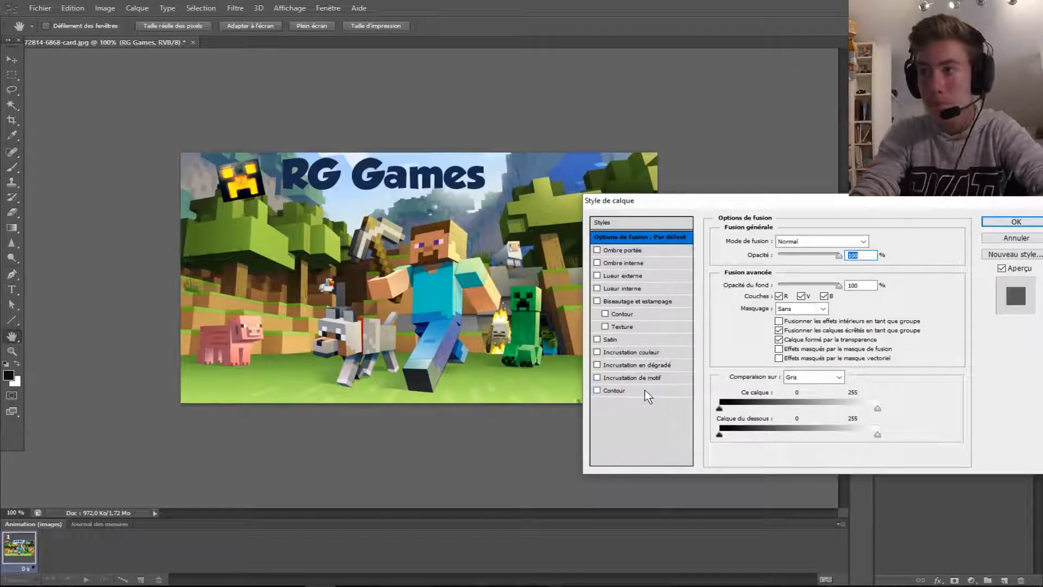
{"action": "left_click", "coordinate": [660, 348]}
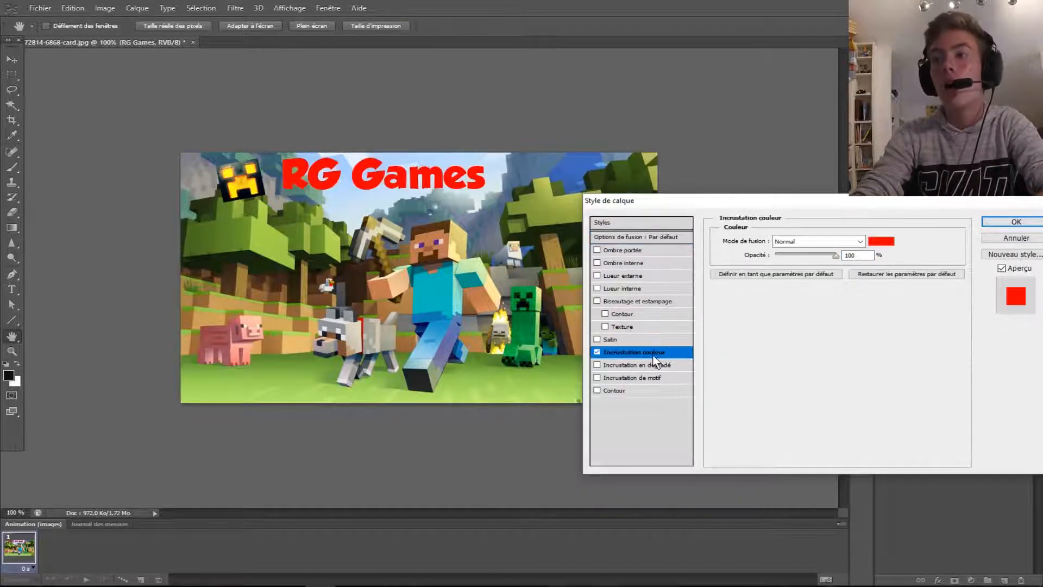
- Set the title's overlay colour to the golden yellow ffcc00
{"action": "left_click", "coordinate": [888, 242]}
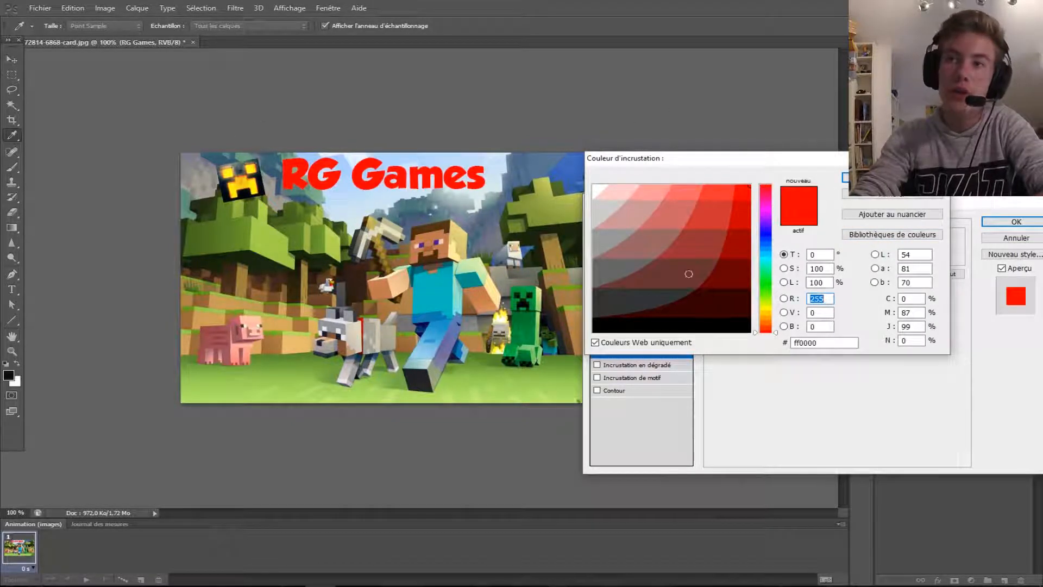
{"action": "left_click", "coordinate": [764, 309]}
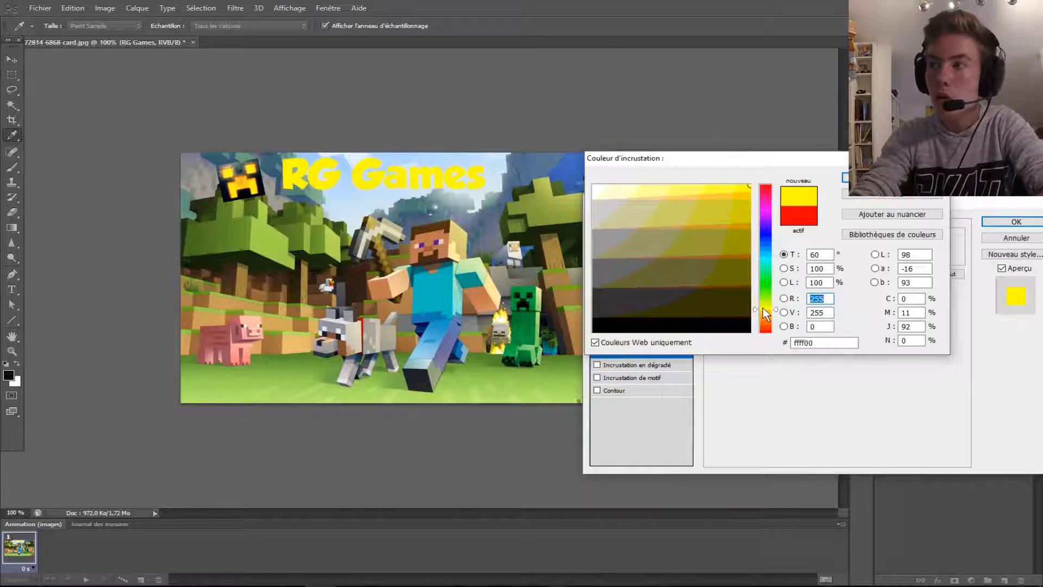
{"action": "left_click_drag", "start_coordinate": [728, 201], "coordinate": [729, 237]}
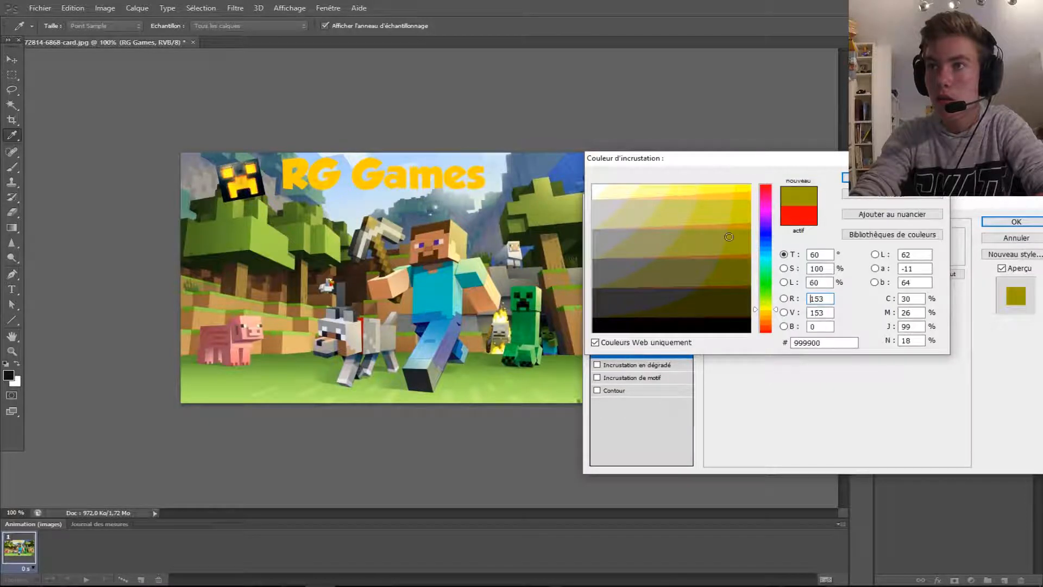
{"action": "left_click", "coordinate": [764, 313]}
{"action": "mouse_move", "coordinate": [728, 190]}
{"action": "left_mouse_down"}
{"action": "mouse_move", "coordinate": [678, 194]}
{"action": "mouse_move", "coordinate": [740, 200]}
{"action": "mouse_move", "coordinate": [724, 189]}
{"action": "mouse_move", "coordinate": [738, 186]}
{"action": "mouse_move", "coordinate": [736, 246]}
{"action": "mouse_move", "coordinate": [729, 216]}
{"action": "mouse_move", "coordinate": [667, 191]}
{"action": "mouse_move", "coordinate": [741, 195]}
{"action": "left_mouse_up"}
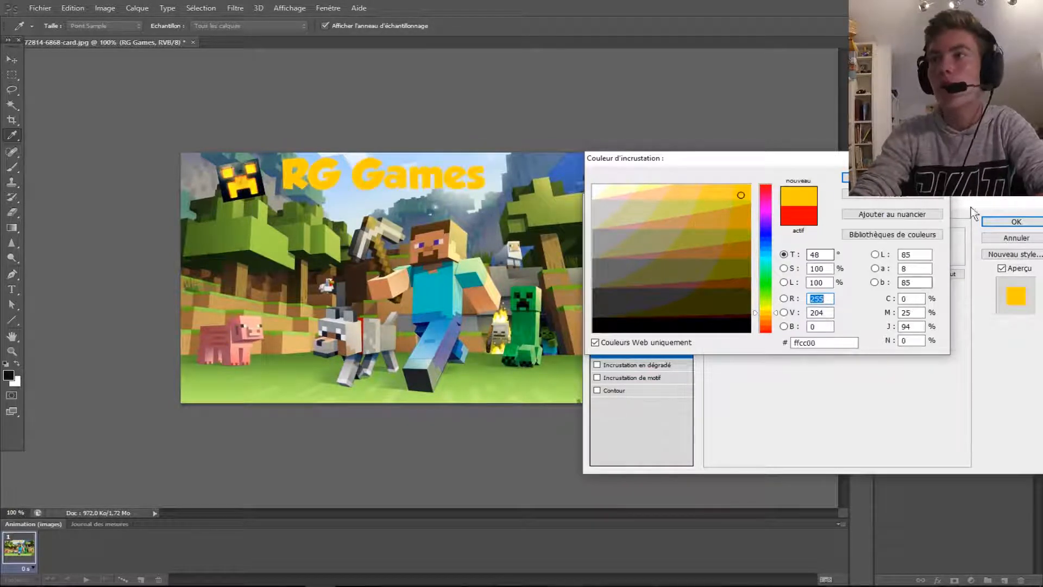
{"action": "left_click", "coordinate": [892, 177]}
- Set the colour overlay's blend mode to Lumière crue
{"action": "mouse_move", "coordinate": [836, 255]}
{"action": "left_mouse_down"}
{"action": "mouse_move", "coordinate": [742, 279]}
{"action": "mouse_move", "coordinate": [836, 255]}
{"action": "left_mouse_up"}
{"action": "left_click", "coordinate": [817, 241]}
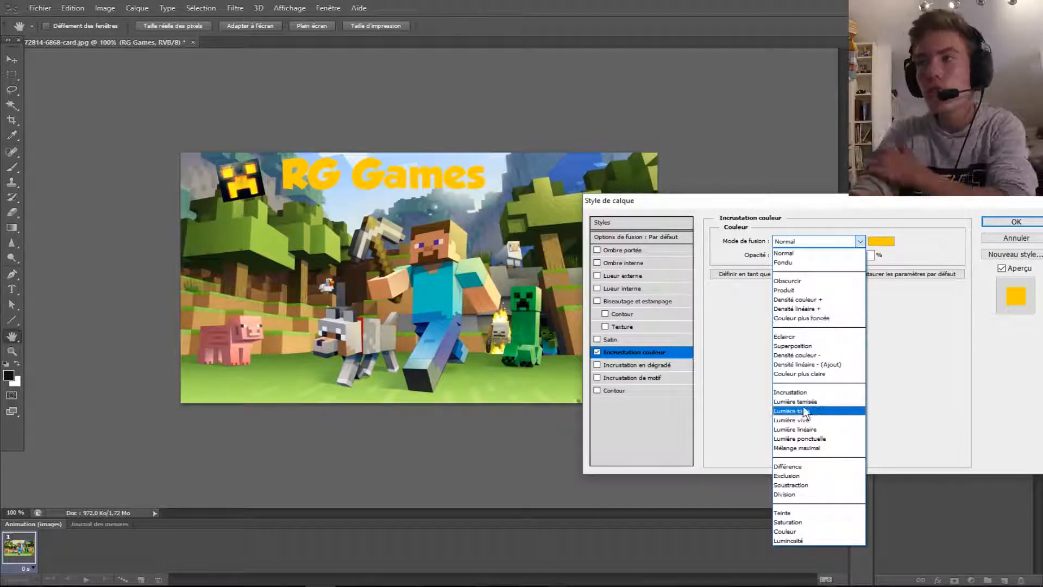
{"action": "left_click", "coordinate": [804, 407]}
- Add a 6 px outline (Contour) to the title with the blend mode Lumière crue
{"action": "left_click", "coordinate": [650, 390]}
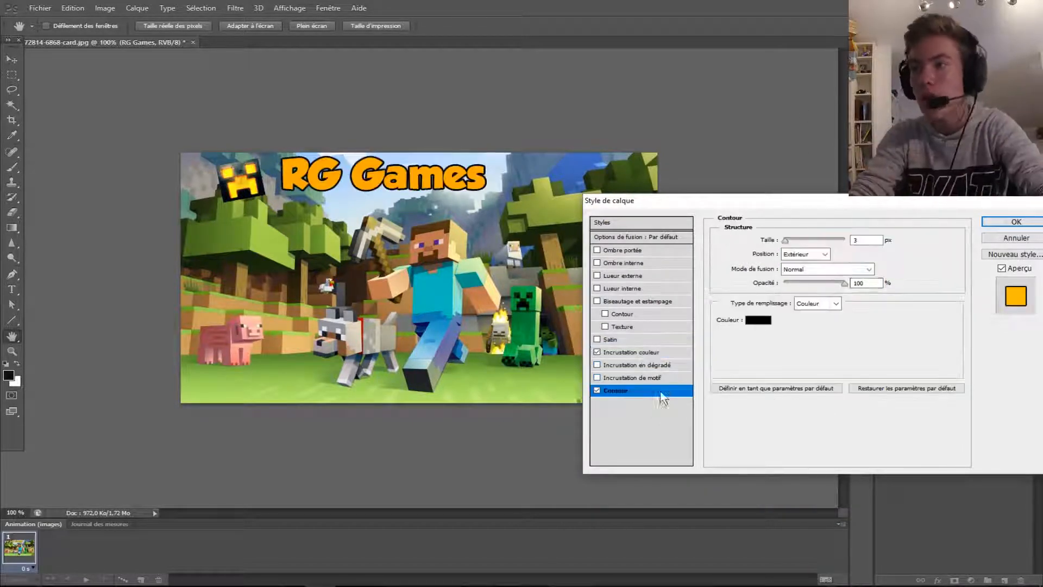
{"action": "left_click_drag", "start_coordinate": [785, 240], "coordinate": [787, 243]}
{"action": "left_click", "coordinate": [815, 269]}
{"action": "left_click", "coordinate": [818, 438]}
- Try another position and fill type for the outline, and set them back to Extérieur and Couleur
{"action": "left_click", "coordinate": [815, 255]}
{"action": "left_click", "coordinate": [816, 284]}
{"action": "left_click", "coordinate": [817, 254]}
{"action": "left_click", "coordinate": [813, 266]}
{"action": "left_click", "coordinate": [837, 304]}
{"action": "left_click", "coordinate": [821, 333]}
{"action": "left_click", "coordinate": [836, 303]}
{"action": "left_click", "coordinate": [815, 314]}
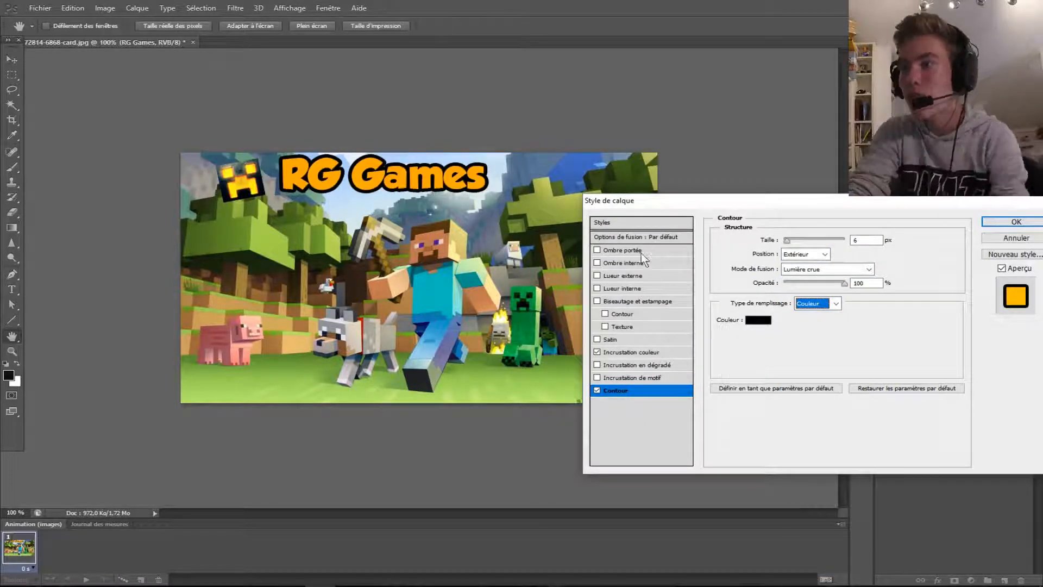
- Add a drop shadow (Ombre portée) to the title with an 11 px distance, 100 % Grossi, 3 px size and reduced opacity
{"action": "left_click", "coordinate": [625, 250]}
{"action": "left_click_drag", "start_coordinate": [778, 292], "coordinate": [882, 283]}
{"action": "left_click_drag", "start_coordinate": [784, 296], "coordinate": [777, 318]}
{"action": "left_click_drag", "start_coordinate": [821, 255], "coordinate": [841, 255]}
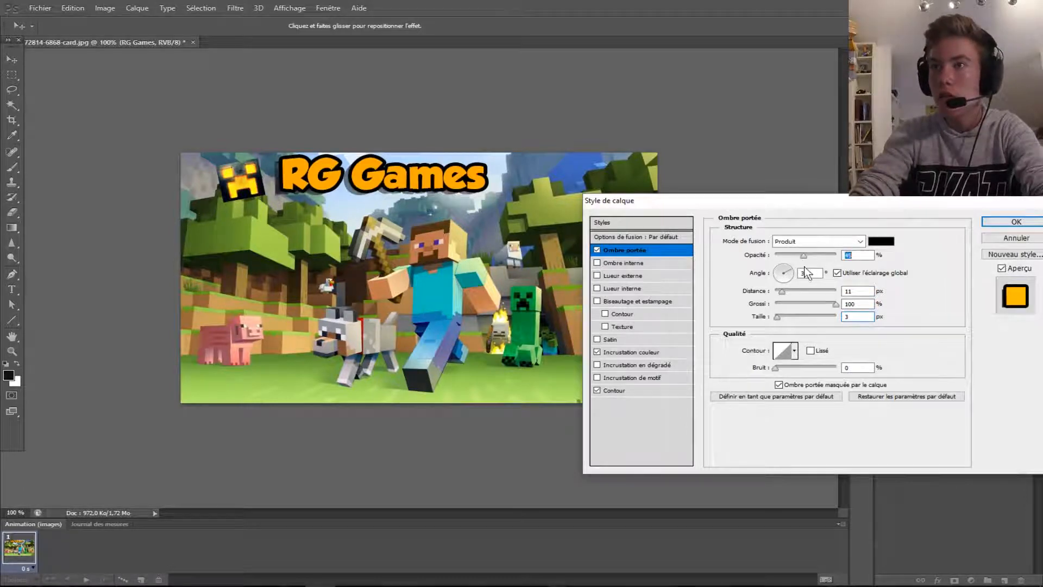
{"action": "left_click", "coordinate": [1011, 222]}
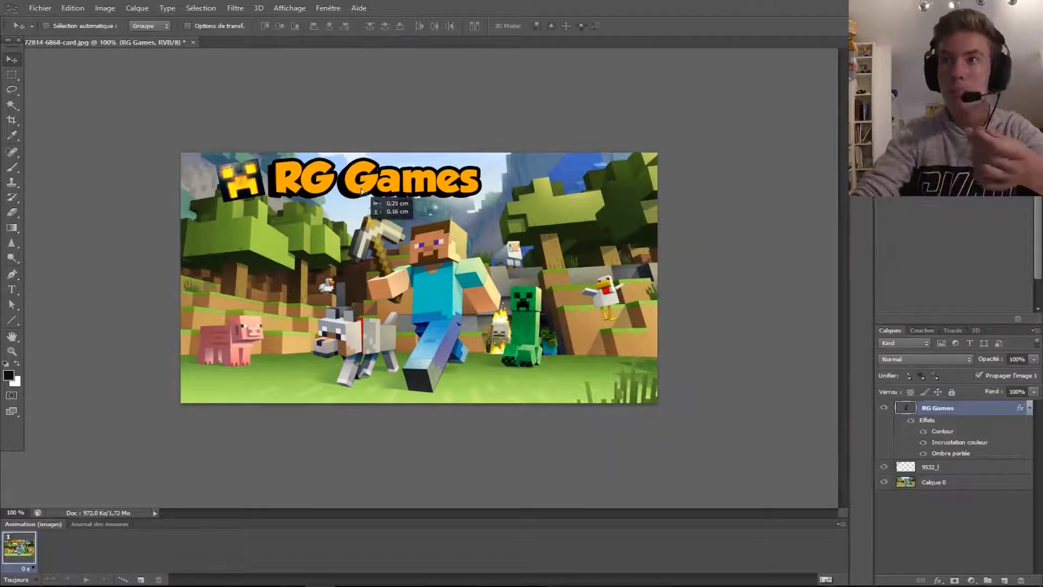
- Add an outline (Contour) to the creeper face icon, make it slightly thicker and set its colour to black 000000
{"action": "double_click", "coordinate": [964, 468]}
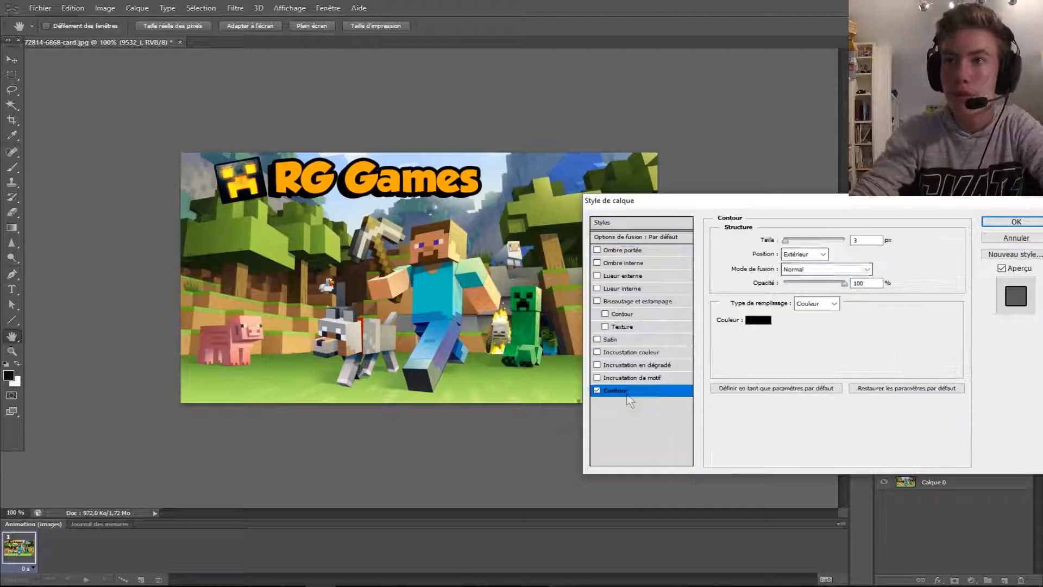
{"action": "left_click", "coordinate": [760, 322]}
{"action": "left_click", "coordinate": [594, 188]}
{"action": "left_click", "coordinate": [870, 179]}
{"action": "left_click_drag", "start_coordinate": [785, 240], "coordinate": [790, 240]}
{"action": "left_click", "coordinate": [752, 320]}
{"action": "left_click", "coordinate": [596, 208]}
{"action": "left_click", "coordinate": [601, 315]}
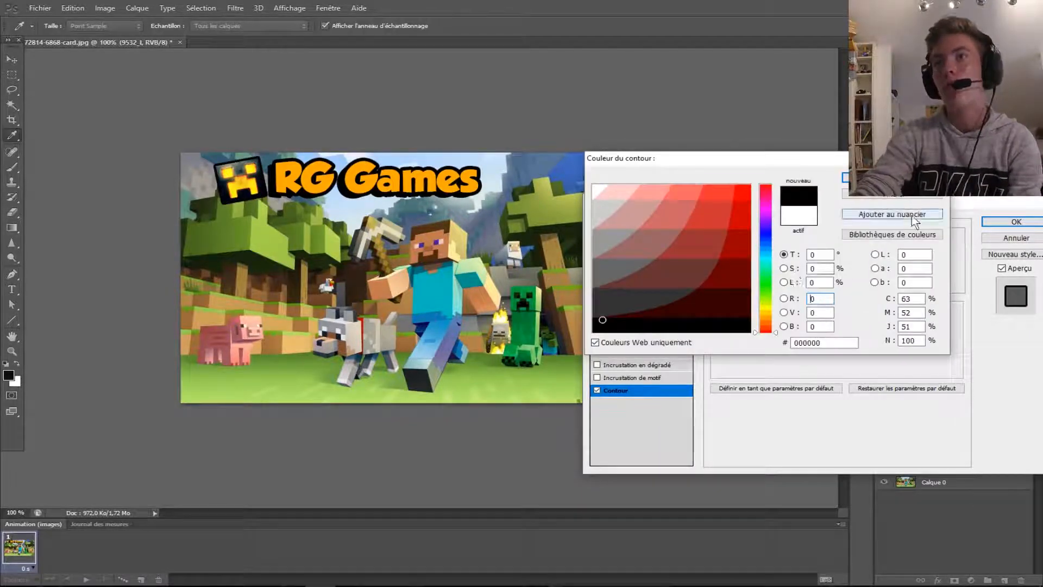
{"action": "left_click", "coordinate": [1016, 221]}
{"action": "left_click", "coordinate": [1013, 221]}
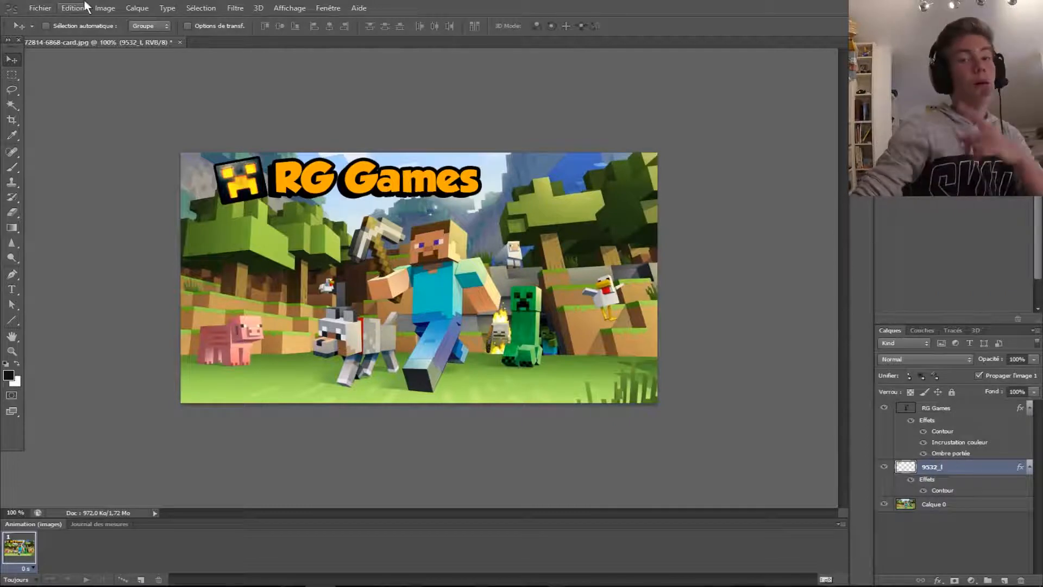
- Reposition the title and the creeper face icon so that they sit close together in the image's upper-left area
{"action": "left_click", "coordinate": [934, 408]}
{"action": "mouse_move", "coordinate": [442, 216]}
{"action": "left_mouse_down"}
{"action": "mouse_move", "coordinate": [451, 216]}
{"action": "mouse_move", "coordinate": [424, 220]}
{"action": "left_mouse_up"}
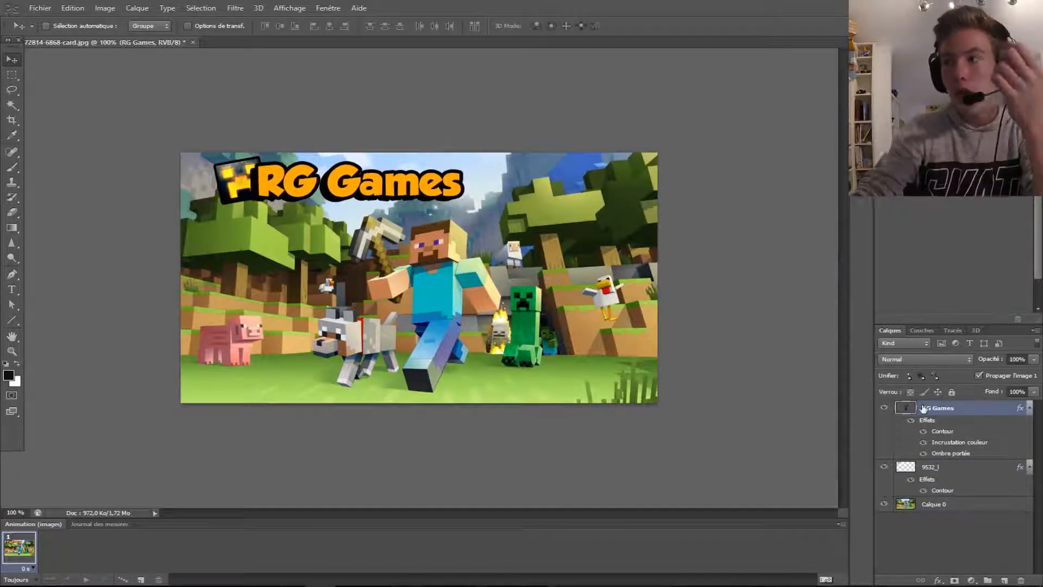
{"action": "left_click", "coordinate": [930, 467]}
{"action": "left_click_drag", "start_coordinate": [947, 426], "coordinate": [947, 404]}
{"action": "mouse_move", "coordinate": [248, 182]}
{"action": "left_mouse_down"}
{"action": "mouse_move", "coordinate": [238, 186]}
{"action": "mouse_move", "coordinate": [287, 187]}
{"action": "mouse_move", "coordinate": [243, 193]}
{"action": "left_mouse_up"}
{"action": "left_click_drag", "start_coordinate": [950, 407], "coordinate": [969, 488]}
{"action": "mouse_move", "coordinate": [384, 184]}
{"action": "left_mouse_down"}
{"action": "mouse_move", "coordinate": [379, 195]}
{"action": "mouse_move", "coordinate": [384, 181]}
{"action": "left_mouse_up"}
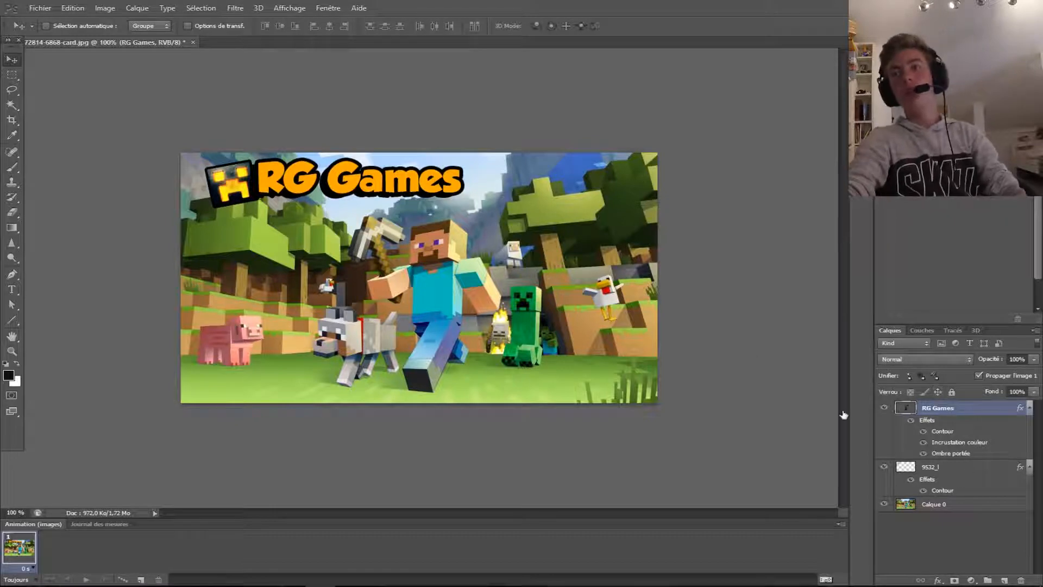
{"action": "left_click", "coordinate": [920, 463]}
{"action": "left_click_drag", "start_coordinate": [228, 185], "coordinate": [225, 177]}
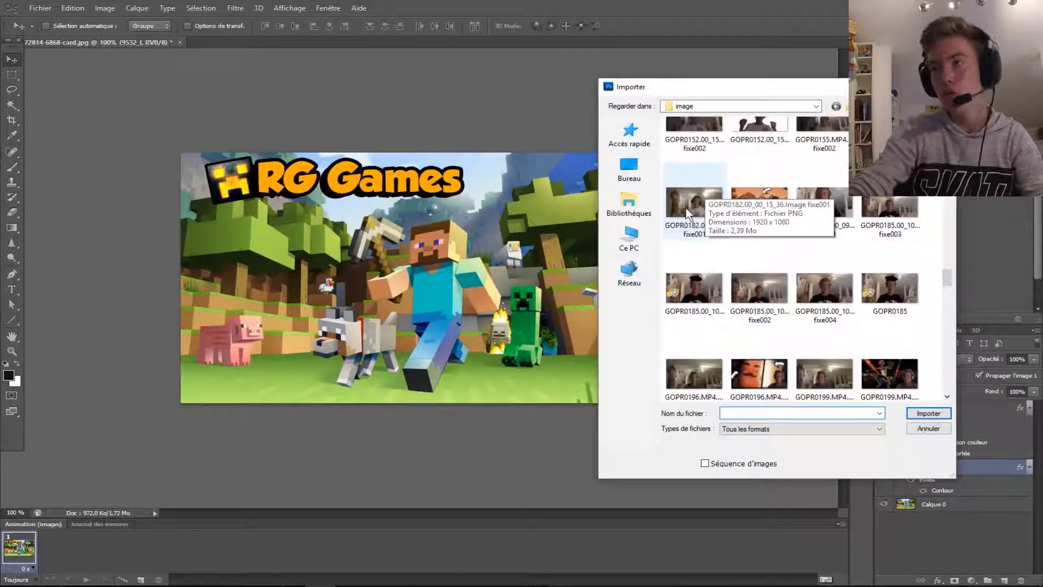
- Place the photo GOPR0182.00_00_15_36.Image fixe001 below the title layer, scaled to about 26 % by 25 % and centred over the Minecraft scene
{"action": "double_click", "coordinate": [686, 207]}
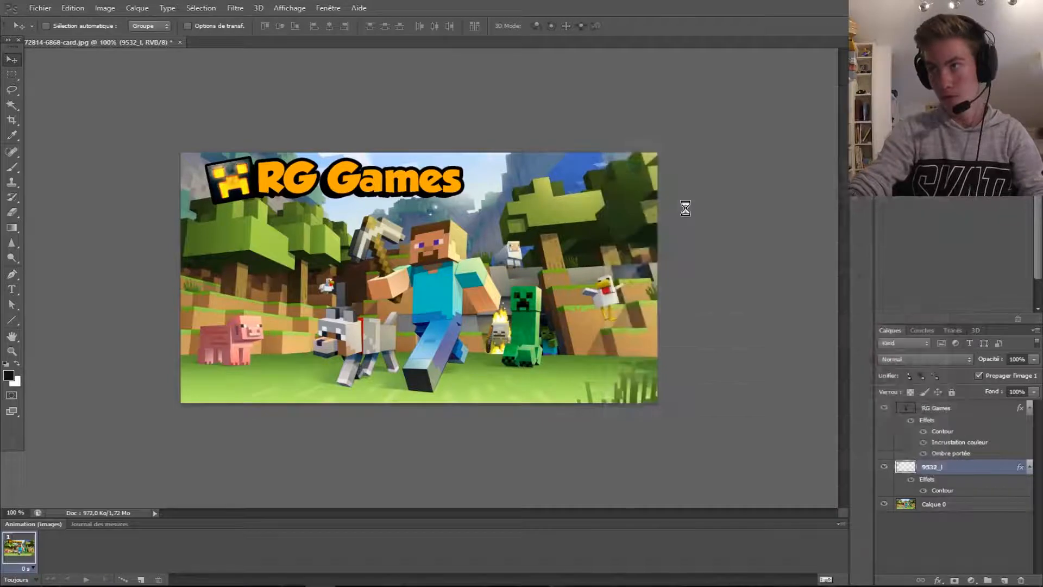
{"action": "mouse_move", "coordinate": [579, 236]}
{"action": "left_mouse_down"}
{"action": "mouse_move", "coordinate": [511, 238]}
{"action": "mouse_move", "coordinate": [584, 234]}
{"action": "mouse_move", "coordinate": [575, 229]}
{"action": "left_mouse_up"}
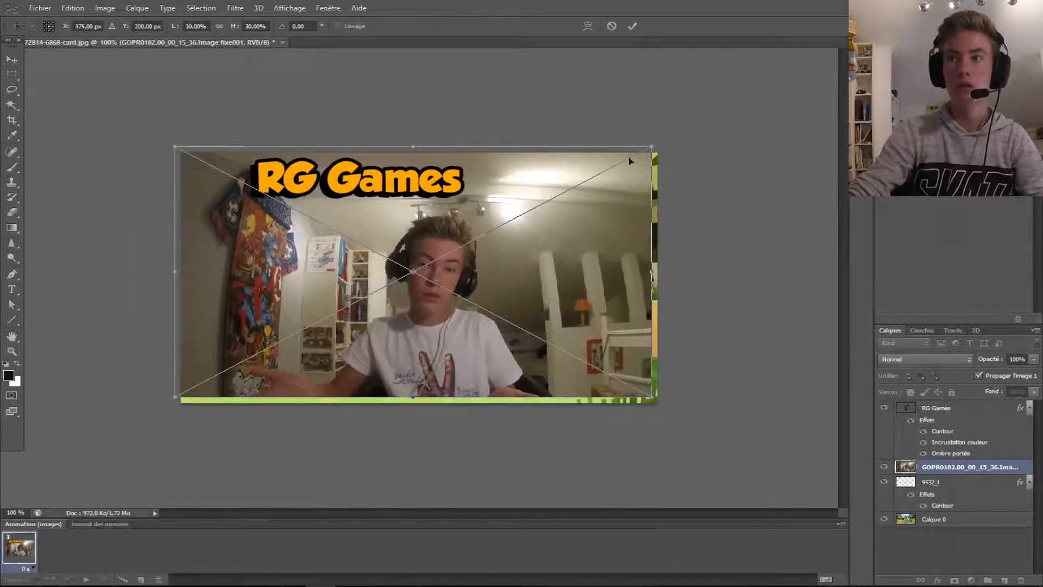
{"action": "left_click_drag", "start_coordinate": [652, 144], "coordinate": [507, 228]}
{"action": "left_click_drag", "start_coordinate": [490, 295], "coordinate": [493, 268]}
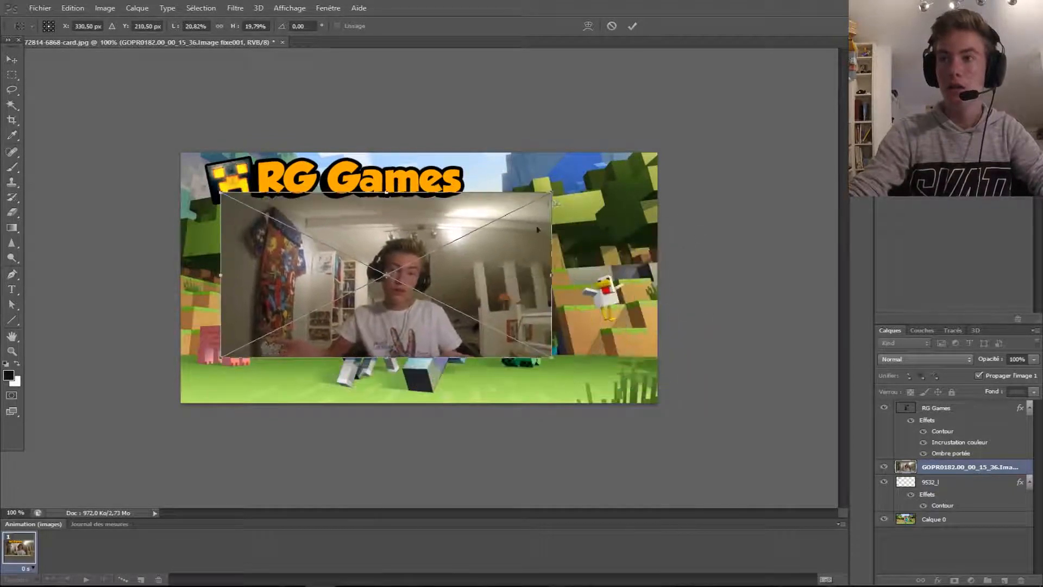
{"action": "left_click_drag", "start_coordinate": [559, 189], "coordinate": [642, 143]}
{"action": "left_click_drag", "start_coordinate": [568, 257], "coordinate": [544, 284]}
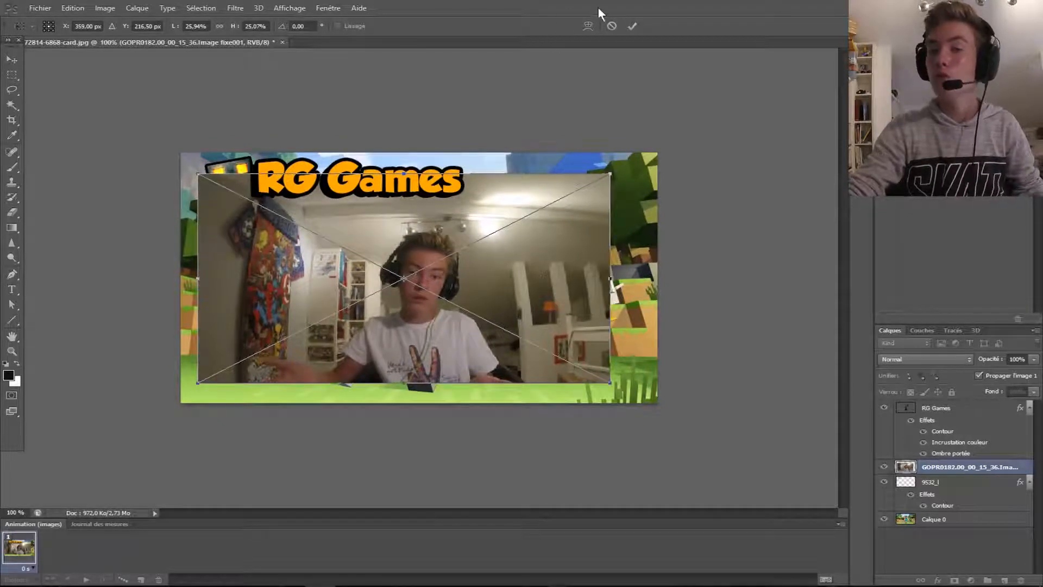
{"action": "left_click", "coordinate": [632, 26]}
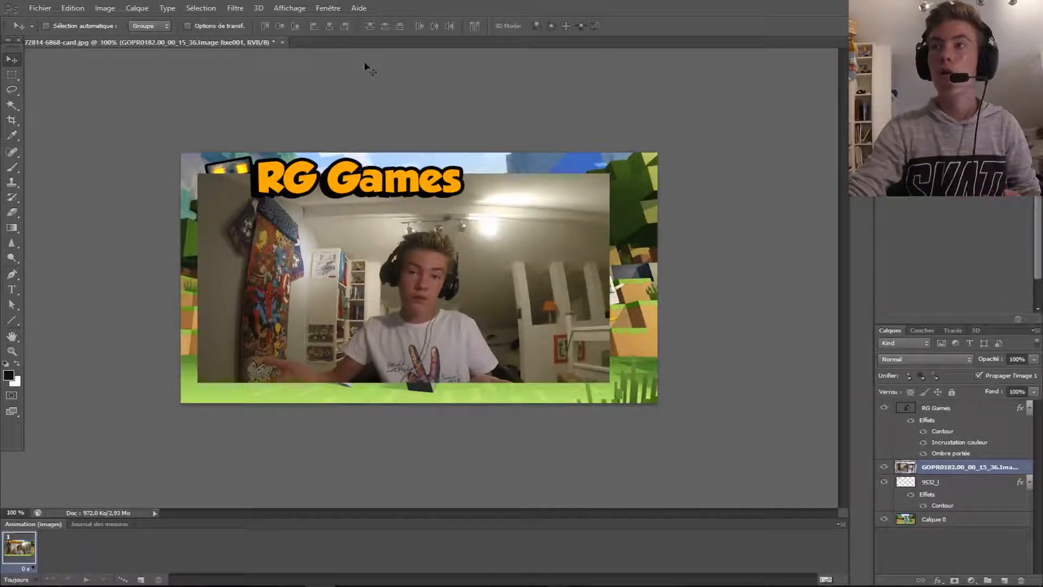
- Start a Pen path at the photo's lower edge and trace around the fingers of the person's outstretched hand
{"action": "left_click", "coordinate": [12, 274]}
{"action": "left_click", "coordinate": [12, 274]}
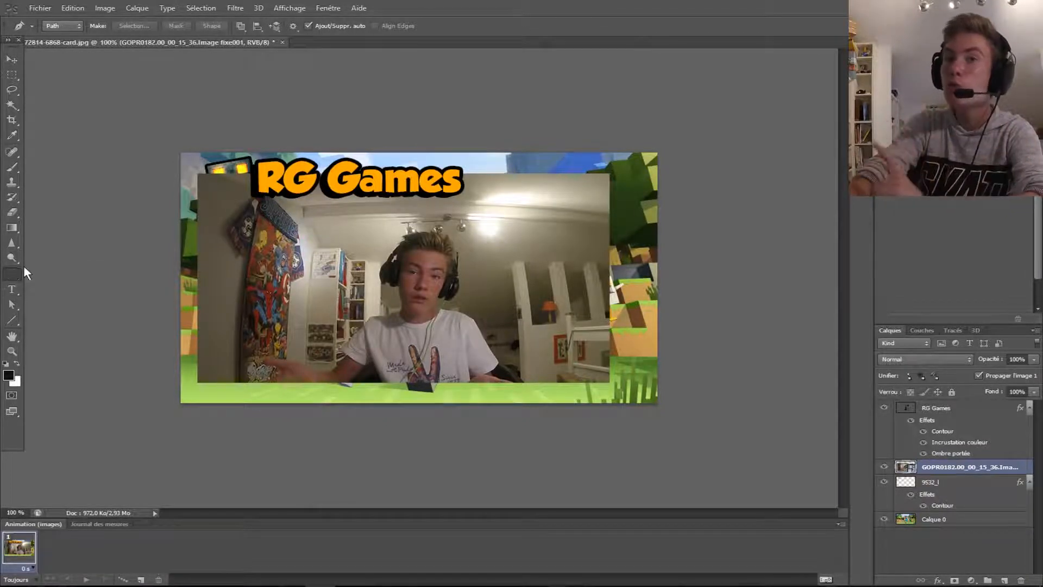
{"action": "left_click", "coordinate": [290, 8]}
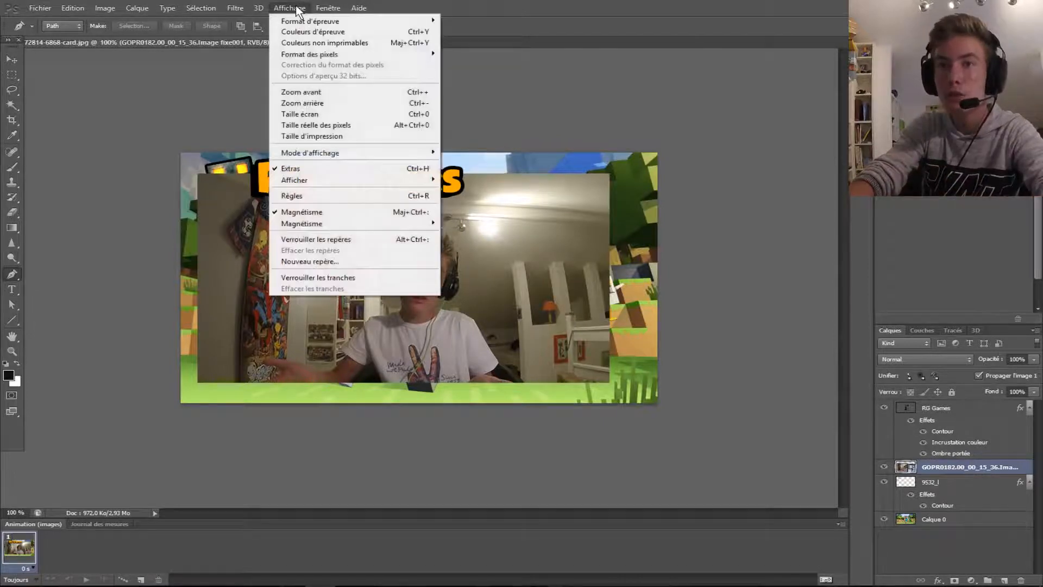
{"action": "left_click", "coordinate": [337, 92]}
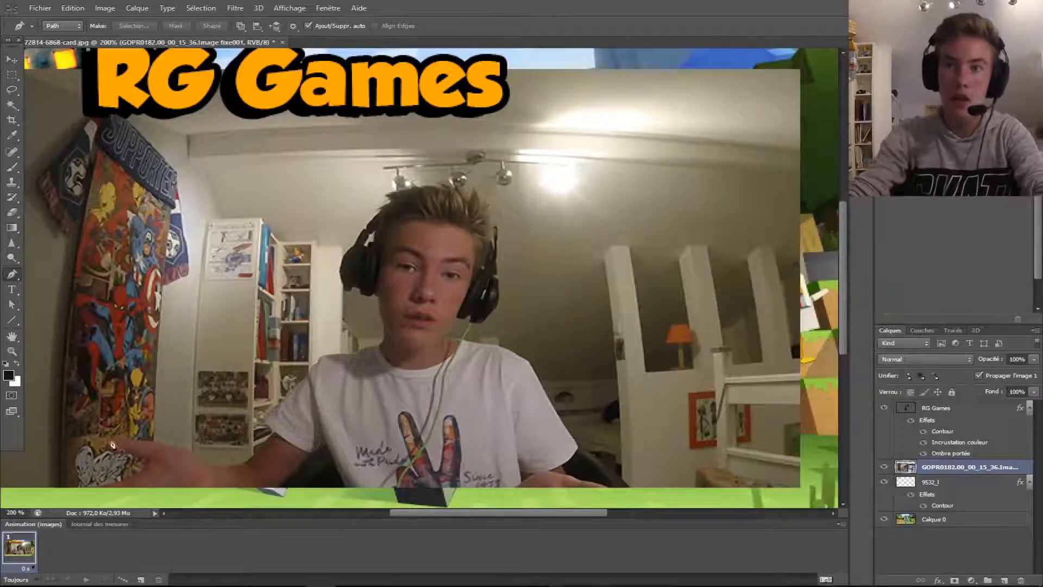
{"action": "left_click", "coordinate": [97, 490]}
{"action": "left_click", "coordinate": [114, 482]}
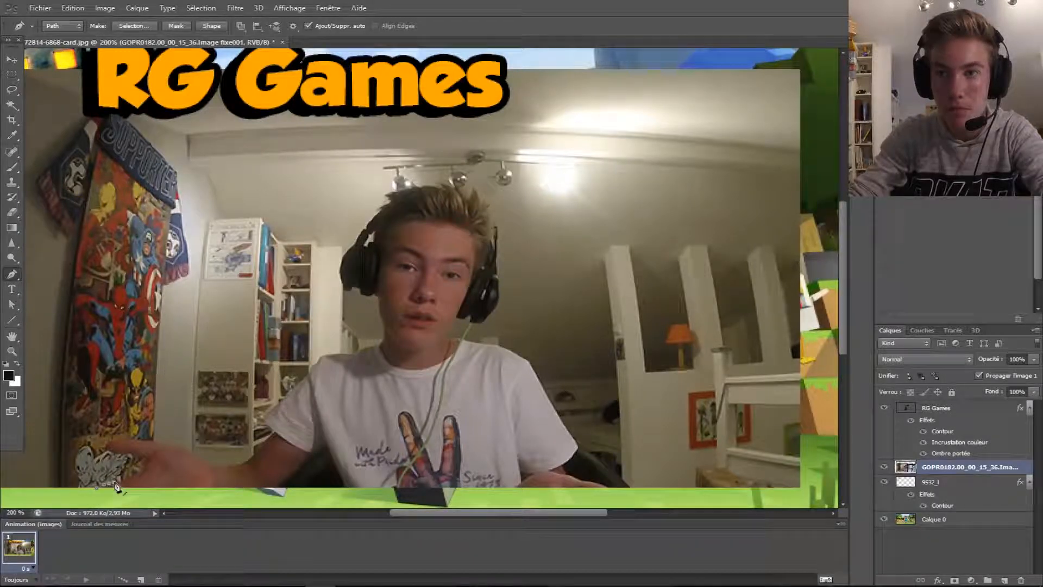
{"action": "left_click", "coordinate": [148, 466]}
{"action": "left_click", "coordinate": [146, 459]}
{"action": "left_click", "coordinate": [139, 455]}
{"action": "left_click", "coordinate": [133, 456]}
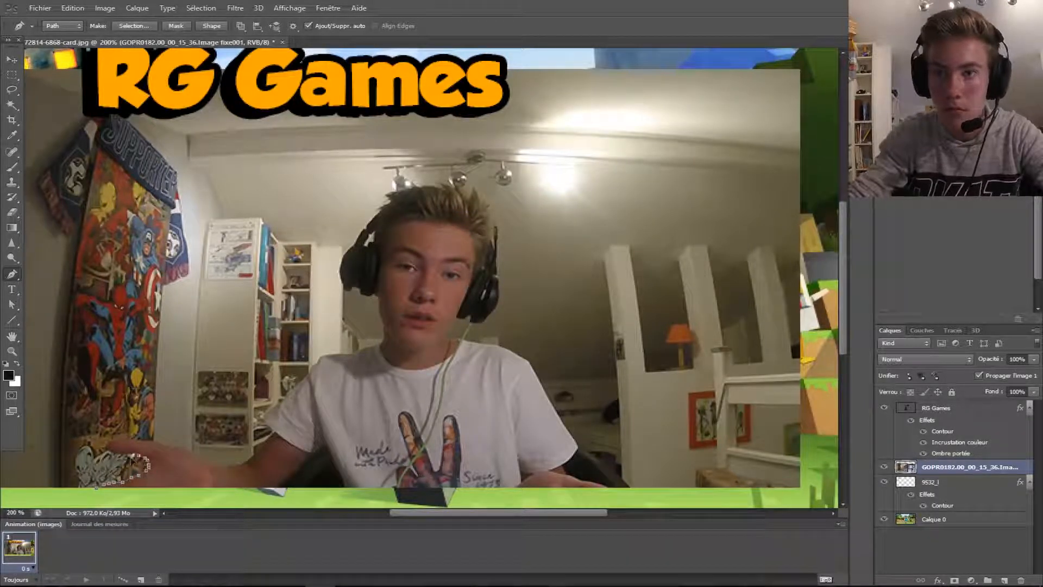
- Continue the path along the upper edge of the hand to the wrist
{"action": "left_click", "coordinate": [108, 449]}
{"action": "left_click", "coordinate": [115, 443]}
{"action": "left_click", "coordinate": [148, 441]}
{"action": "left_click", "coordinate": [217, 466]}
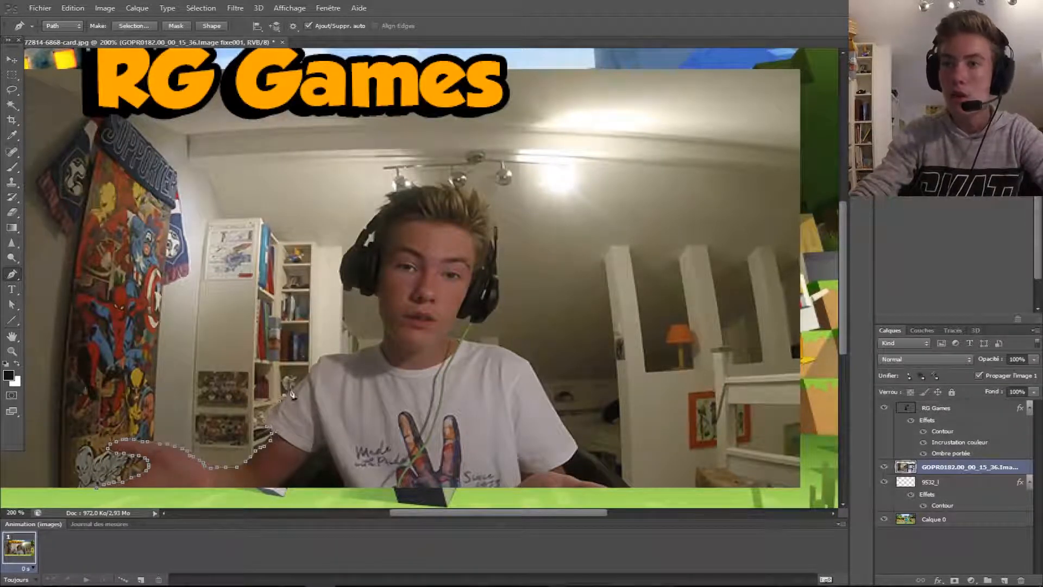
- Extend the path along the arm, shoulder and neck up to the lower edge of the left headphone cup
{"action": "left_click", "coordinate": [380, 342]}
{"action": "left_click", "coordinate": [383, 321]}
{"action": "left_click", "coordinate": [380, 300]}
{"action": "left_click", "coordinate": [364, 294]}
{"action": "left_click", "coordinate": [352, 288]}
{"action": "left_click", "coordinate": [343, 273]}
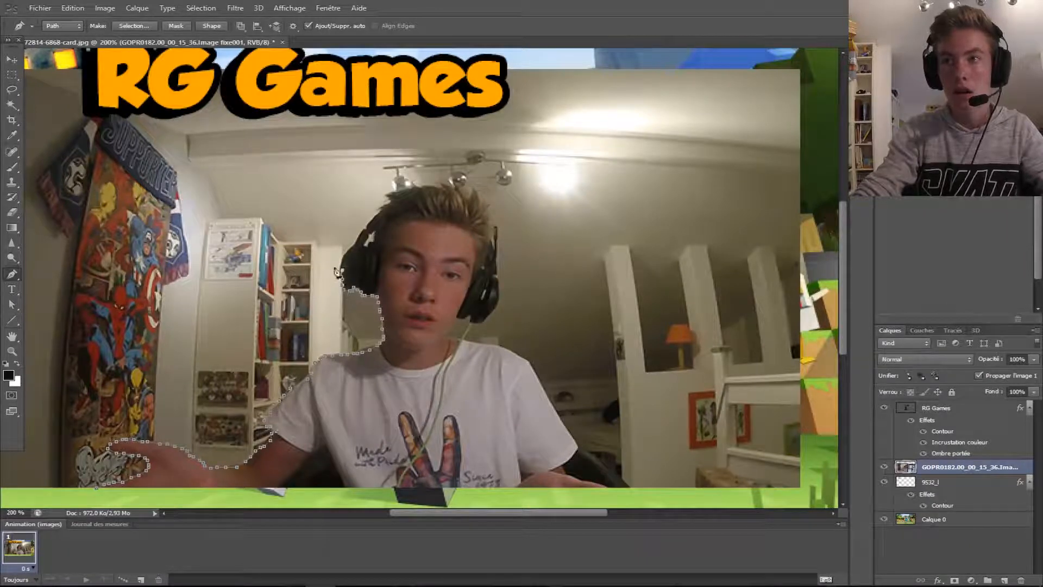
- Trace over the headphones and hair and down the other shoulder and arm, and close the path at its starting point
{"action": "left_click", "coordinate": [348, 254]}
{"action": "left_click", "coordinate": [364, 234]}
{"action": "left_click", "coordinate": [465, 191]}
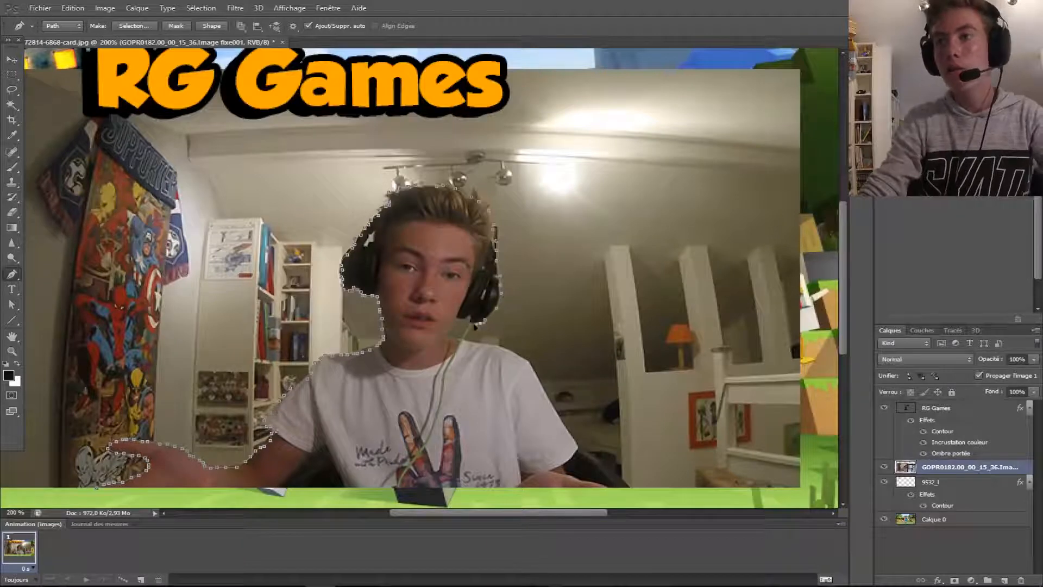
{"action": "left_click", "coordinate": [555, 408]}
{"action": "left_click", "coordinate": [565, 466]}
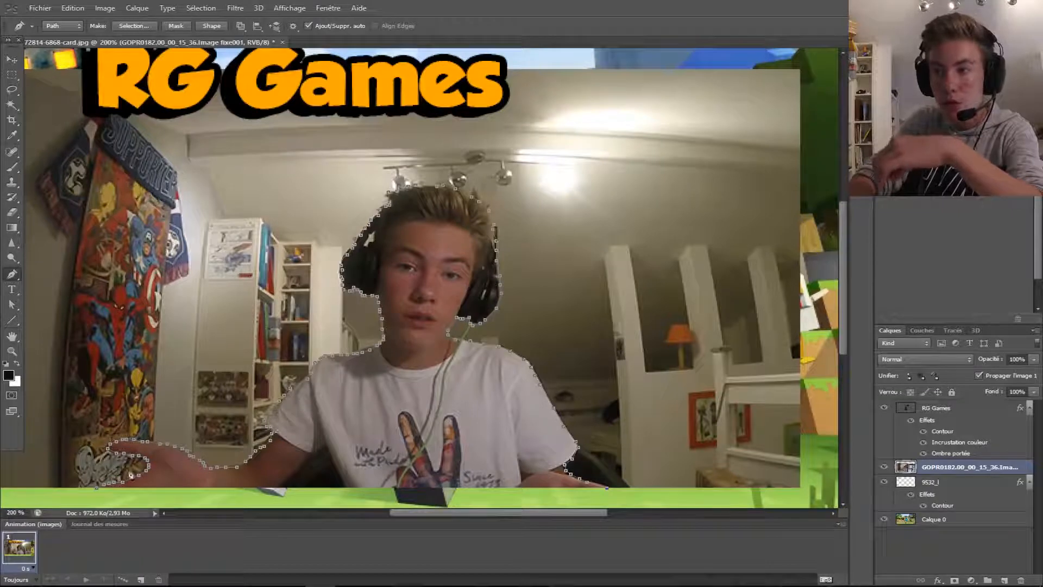
{"action": "left_click", "coordinate": [100, 493]}
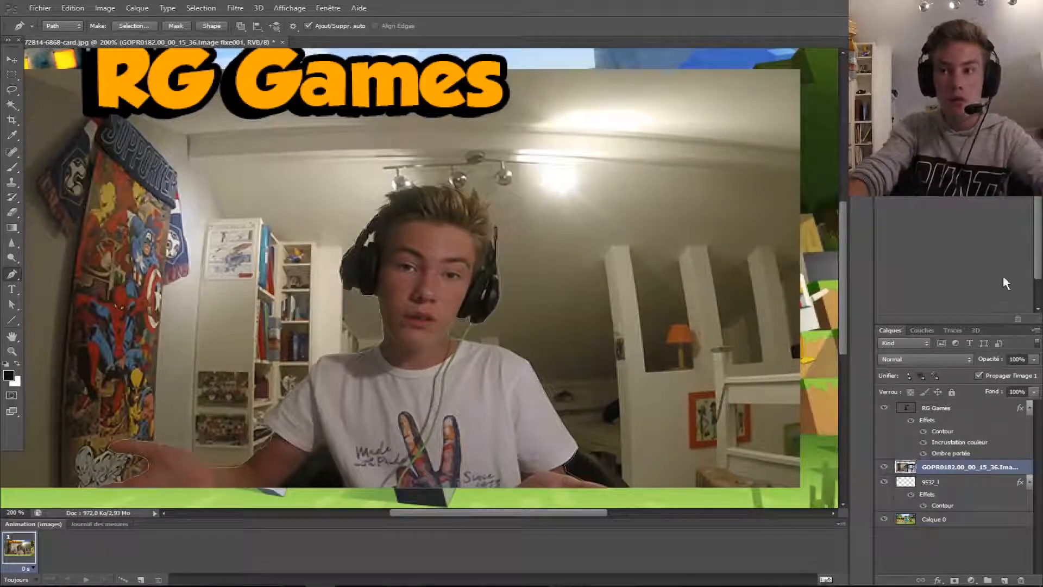
- Load the work path (Tracé de travail) as a selection around the person
{"action": "left_click", "coordinate": [290, 8]}
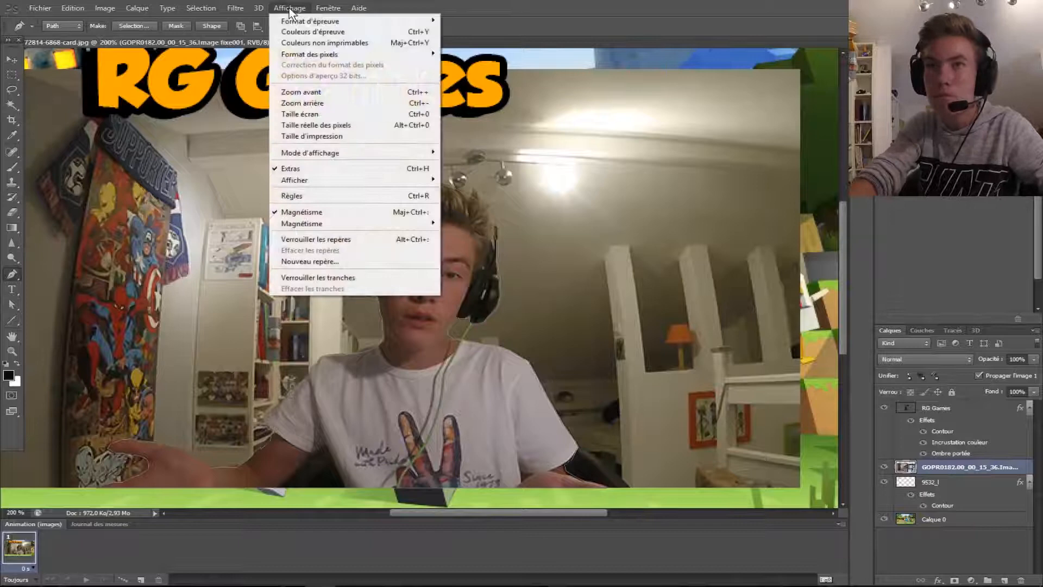
{"action": "left_click", "coordinate": [293, 102]}
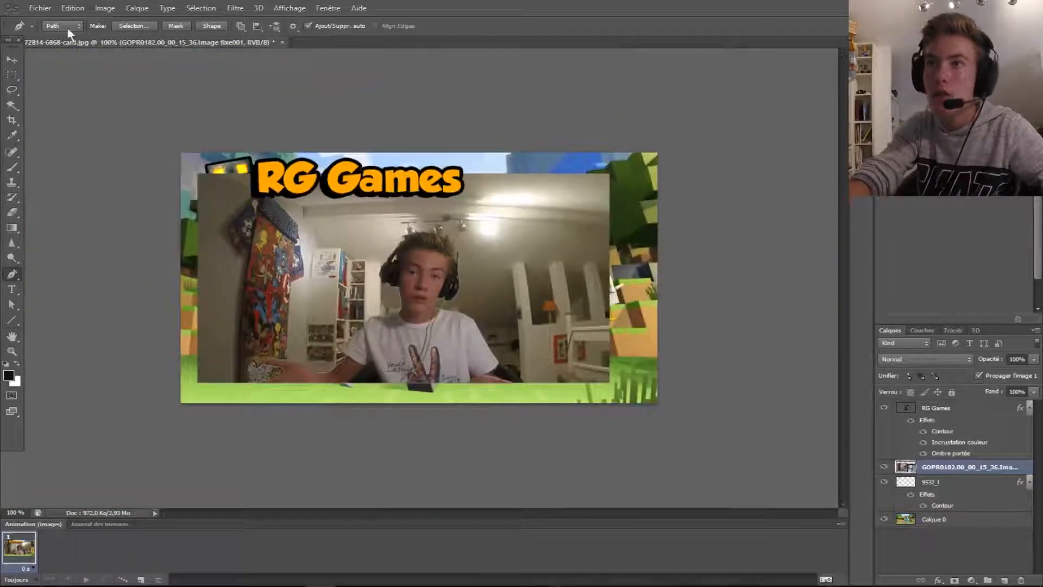
{"action": "left_click", "coordinate": [8, 59]}
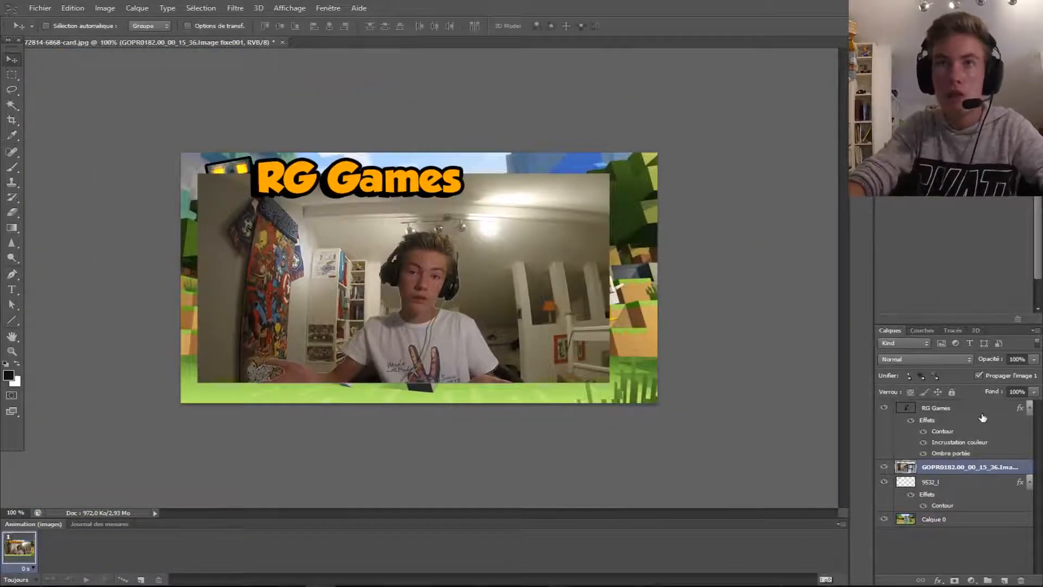
{"action": "left_click", "coordinate": [884, 467]}
{"action": "left_click", "coordinate": [884, 467]}
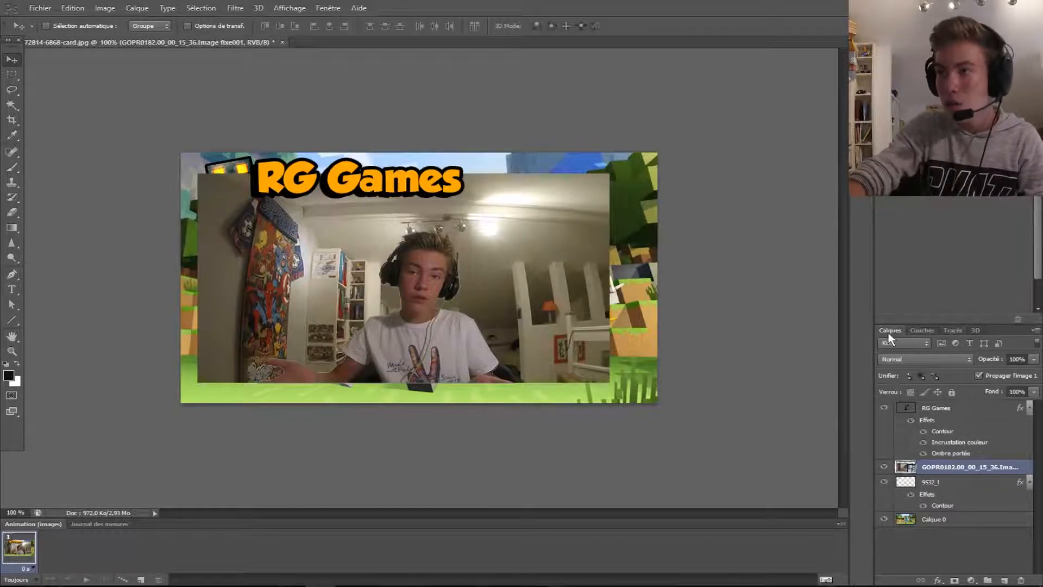
{"action": "left_click", "coordinate": [960, 331]}
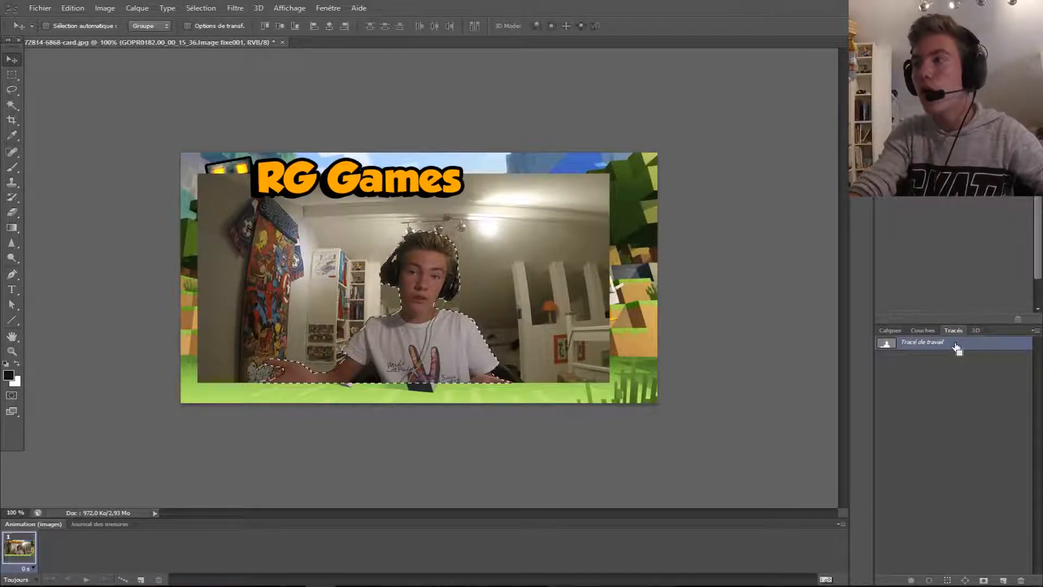
{"action": "key", "text": "ctrl+Return"}
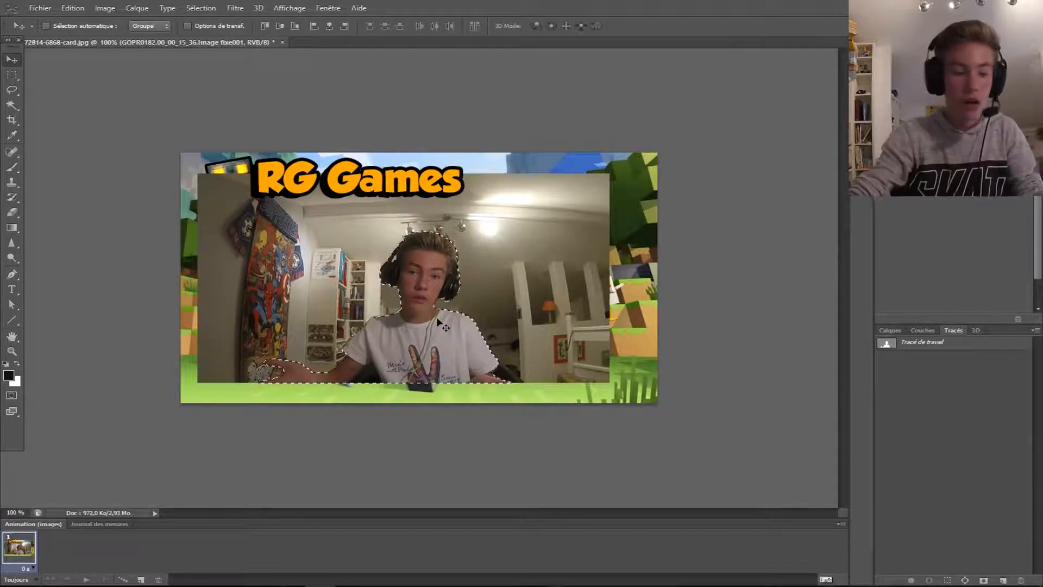
- Copy the selected person from the photo layer to a new layer and hide the original photo layer
{"action": "left_click", "coordinate": [889, 329]}
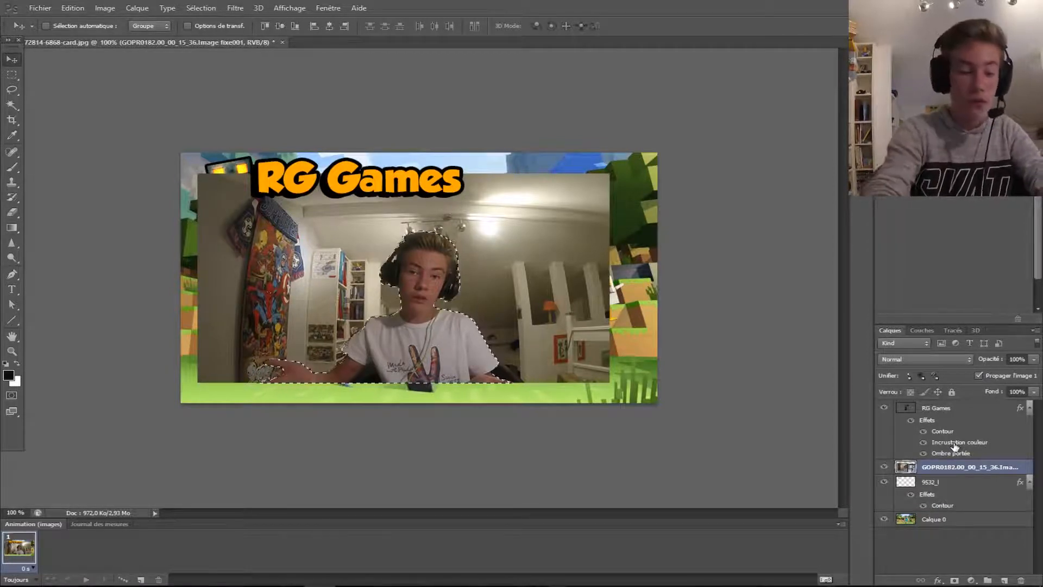
{"action": "key", "text": "ctrl+j"}
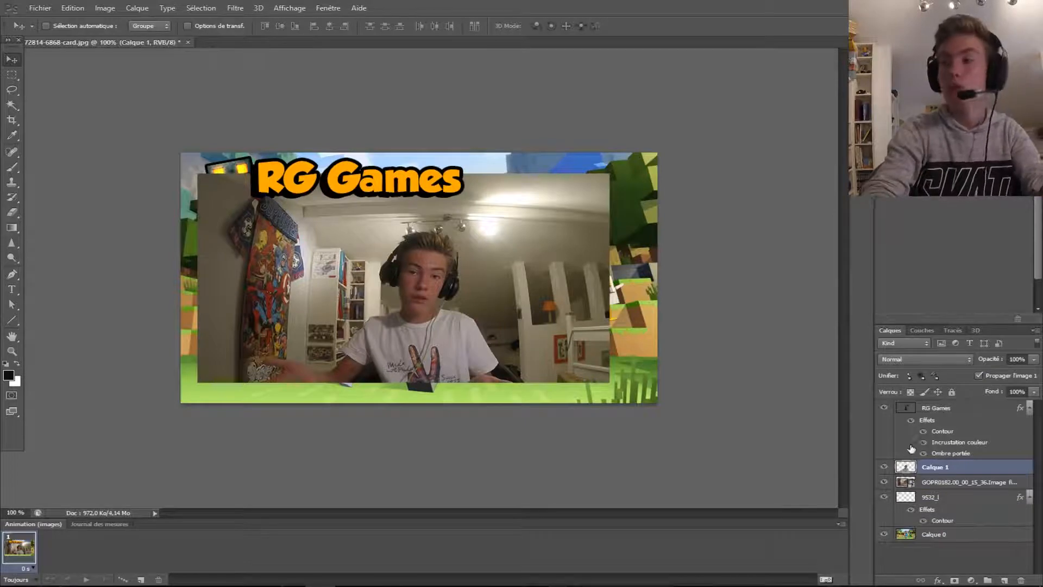
{"action": "left_click", "coordinate": [883, 483]}
{"action": "left_click", "coordinate": [883, 482]}
{"action": "left_click", "coordinate": [883, 482]}
{"action": "left_click", "coordinate": [883, 483]}
{"action": "left_click", "coordinate": [883, 482]}
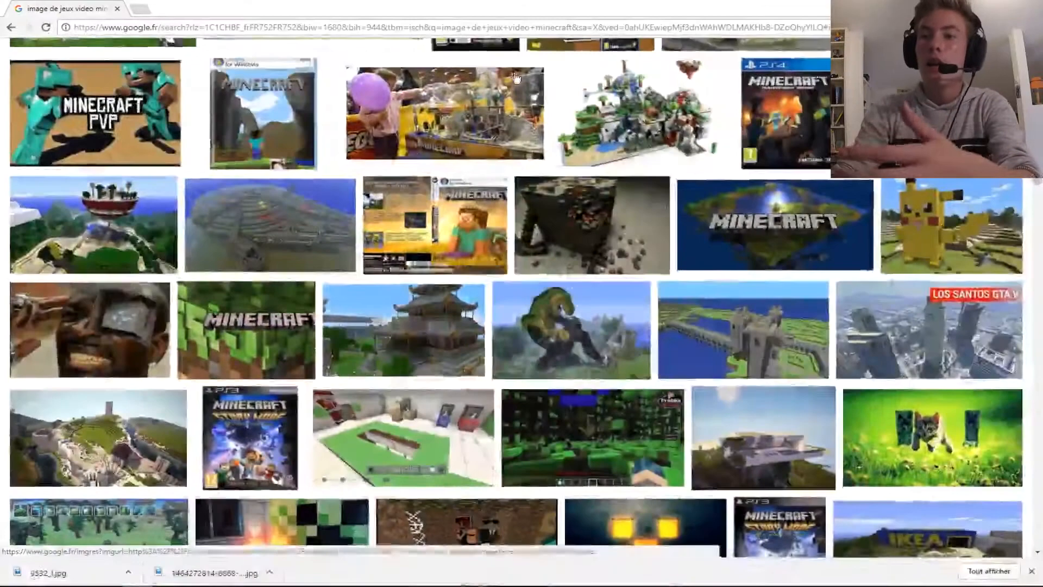
- Search Google Images for "image de minecraft", replacing the current search wording
{"action": "scroll", "coordinate": [382, 322], "scroll_direction": "up", "scroll_amount": 3}
{"action": "scroll", "coordinate": [382, 322], "scroll_direction": "up", "scroll_amount": 5}
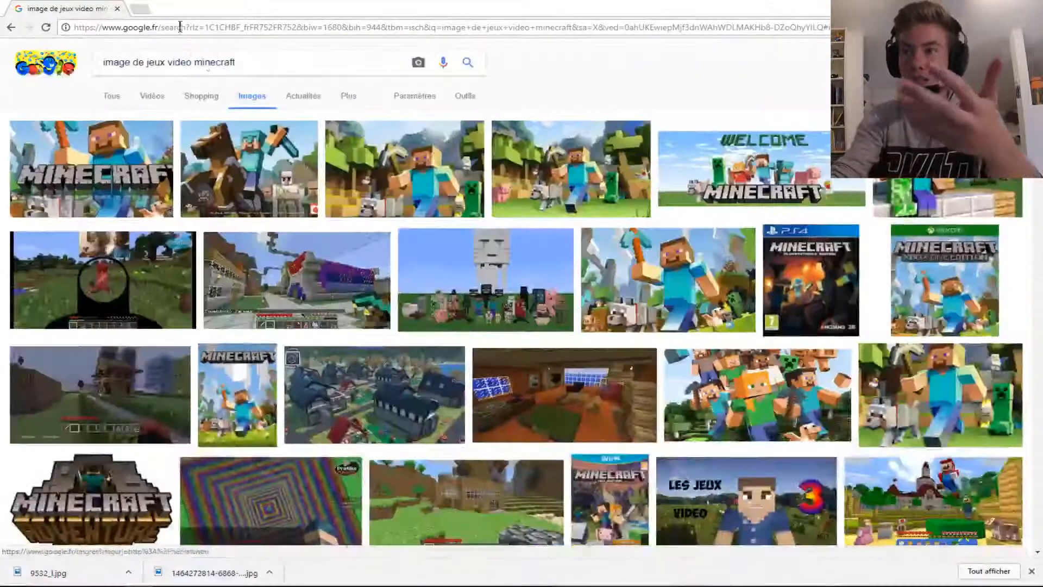
{"action": "left_click_drag", "start_coordinate": [237, 62], "coordinate": [151, 103]}
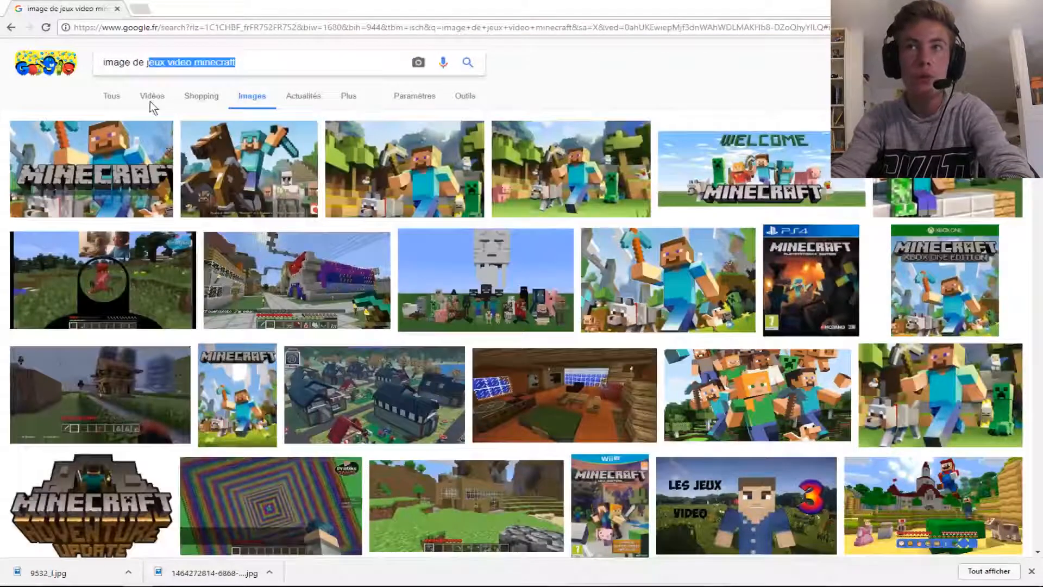
{"action": "key", "text": "BackSpace"}
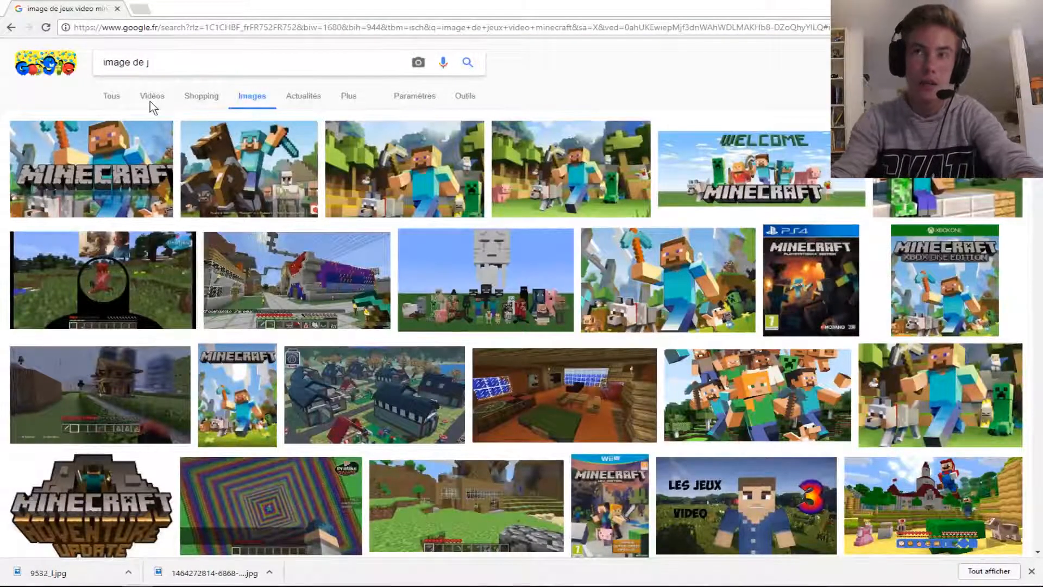
{"action": "key", "text": "BackSpace"}
{"action": "type", "text": "mine"}
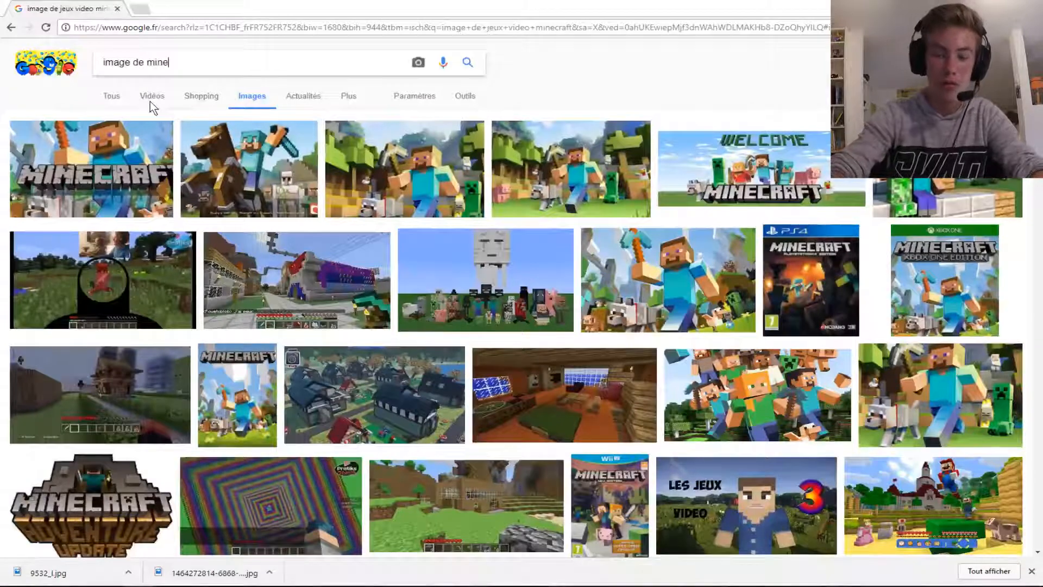
{"action": "type", "text": "craft"}
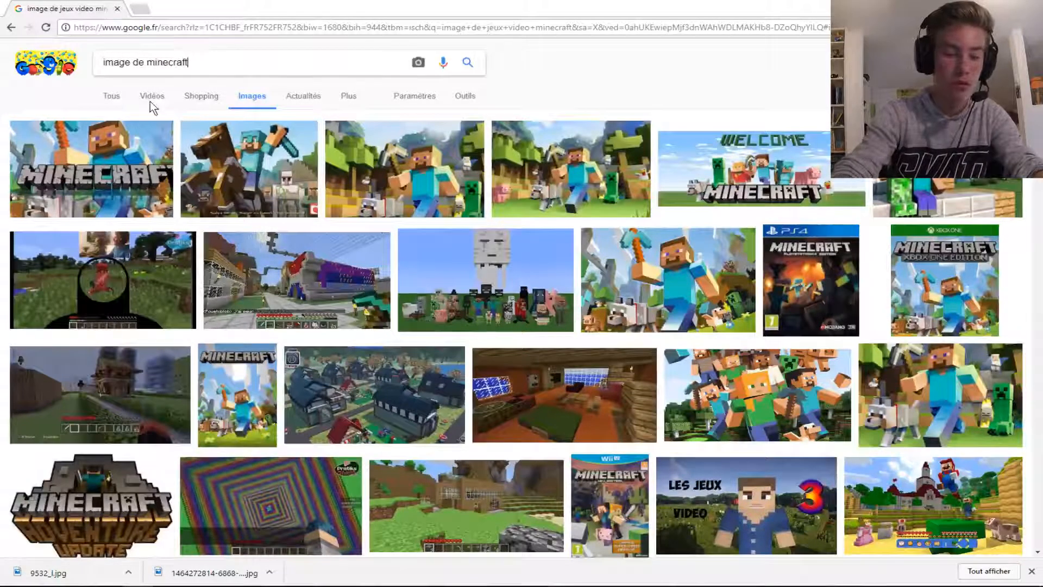
{"action": "key", "text": "Return"}
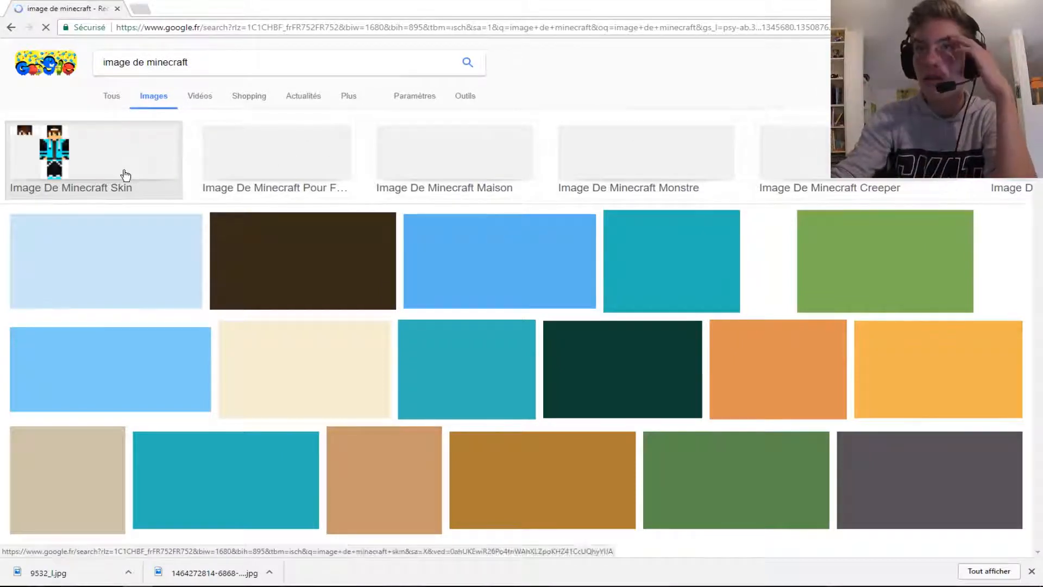
- Refine the image search to "image de minecraft skin png"
{"action": "left_click", "coordinate": [205, 62]}
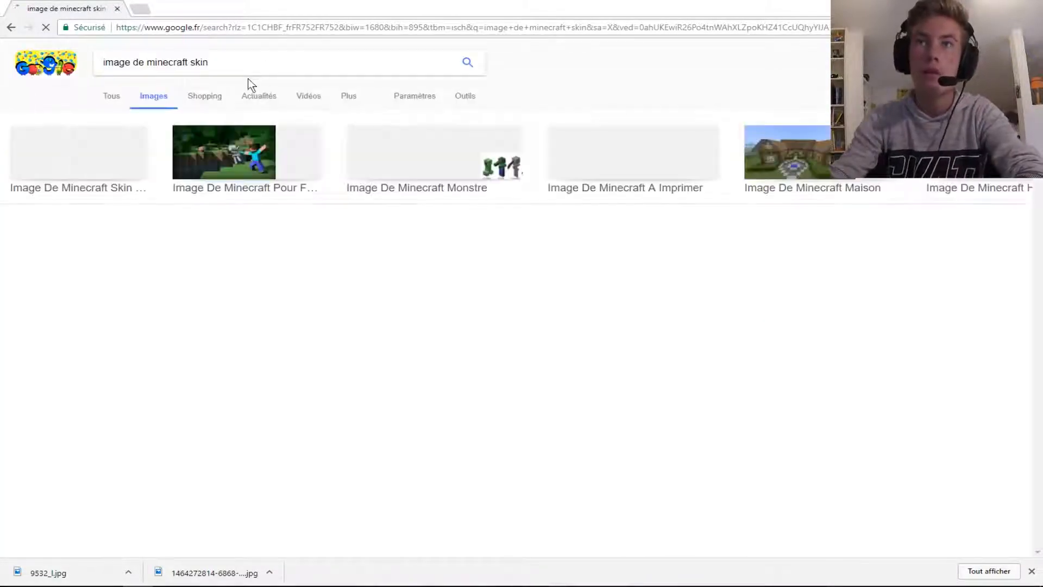
{"action": "left_click", "coordinate": [254, 65]}
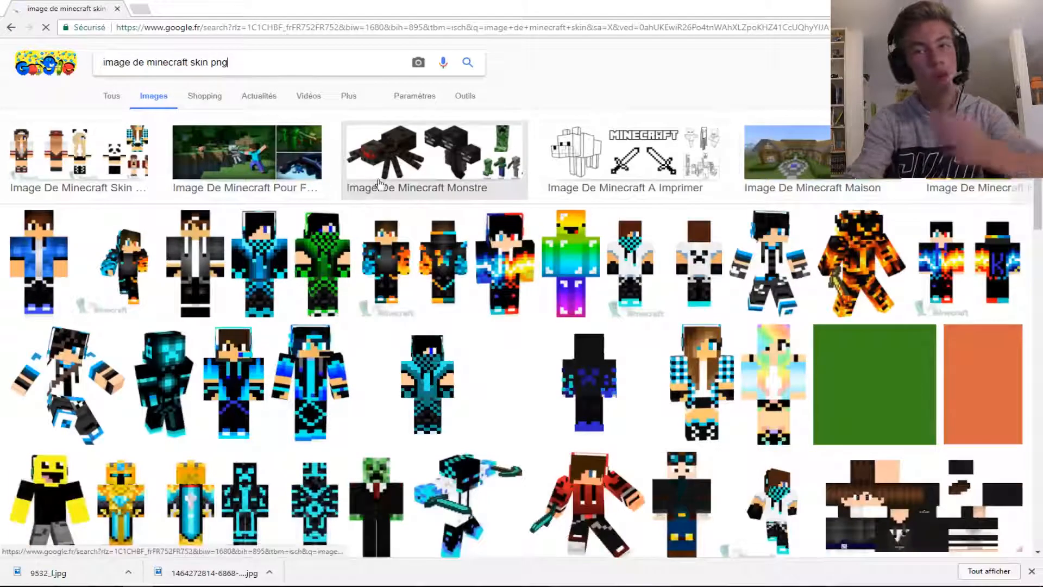
{"action": "left_click", "coordinate": [467, 61]}
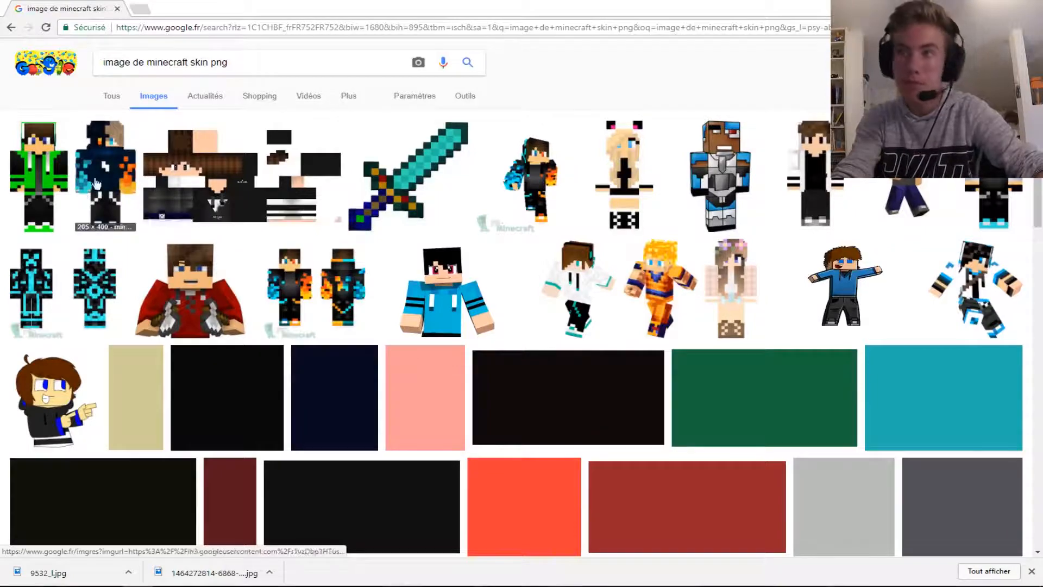
- Save the fire-and-ice boy skin picture as the PNG fr-minecraft_skin_C0LF_g in the image folder
{"action": "left_click", "coordinate": [560, 193]}
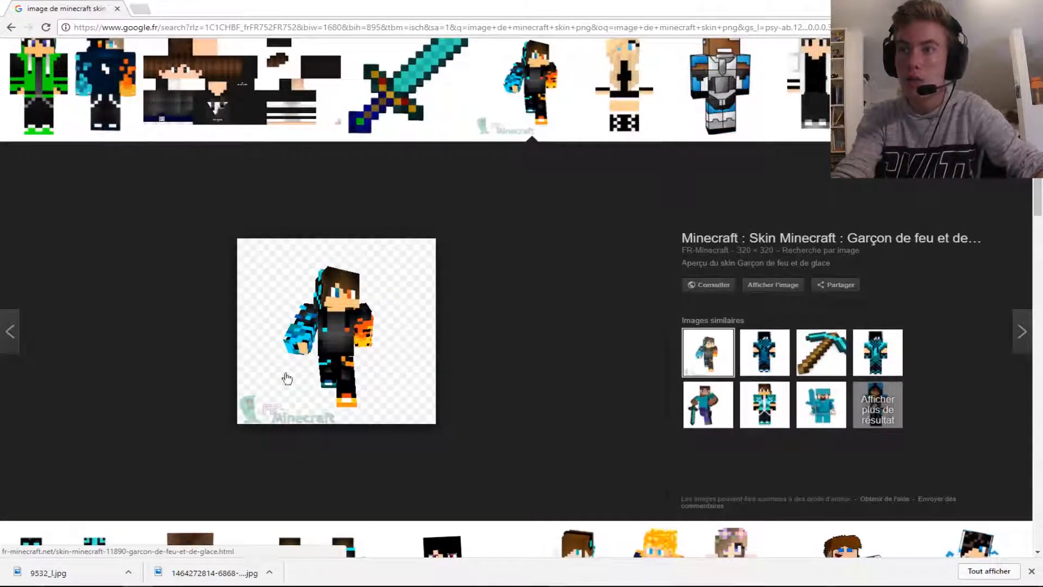
{"action": "right_click", "coordinate": [354, 342]}
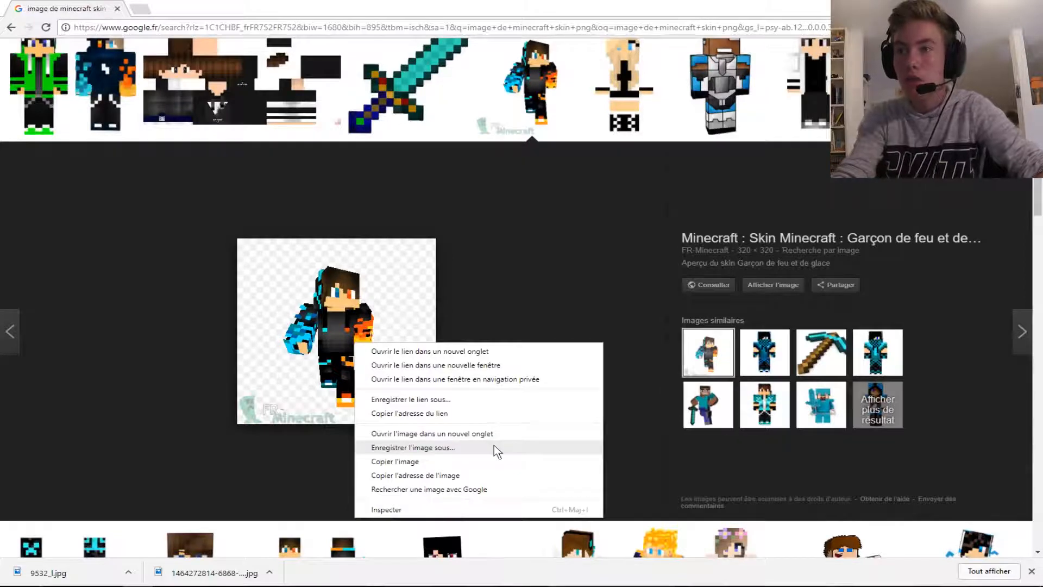
{"action": "left_click", "coordinate": [494, 446]}
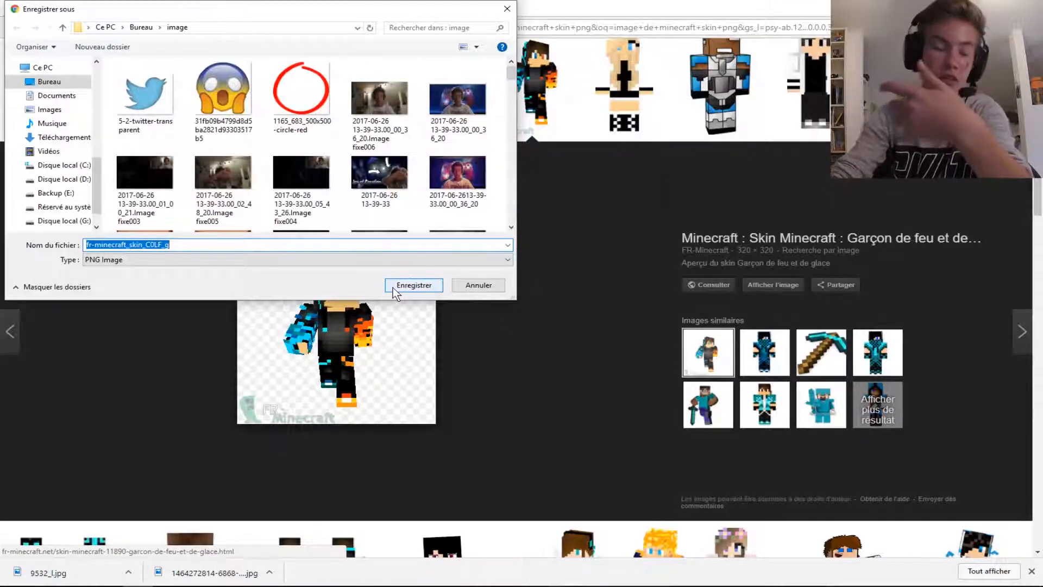
{"action": "left_click", "coordinate": [413, 285]}
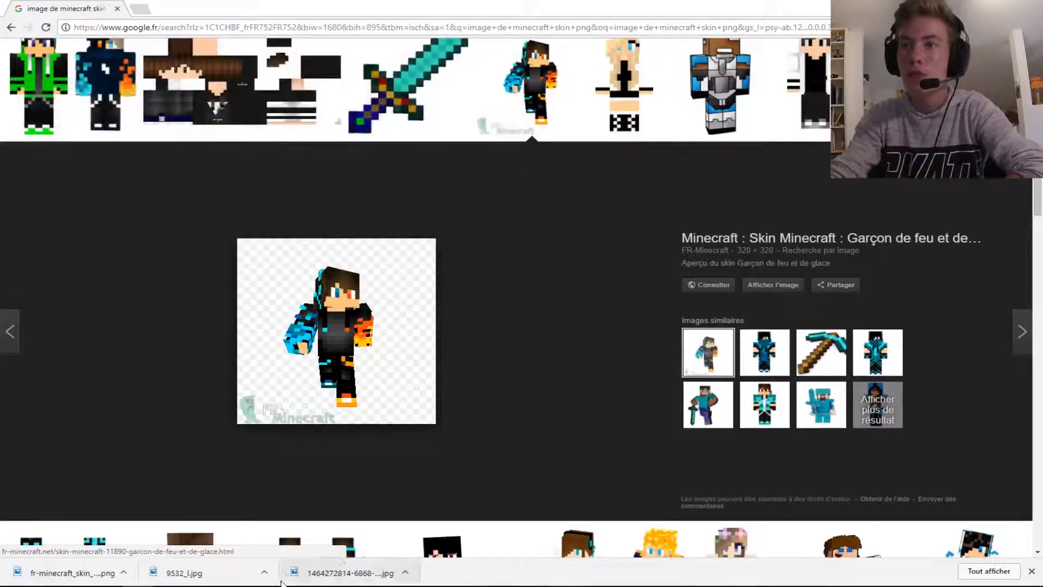
- Switch to Photoshop and import the fr-minecraft_skin file from the image folder into the thumbnail
{"action": "key", "text": "alt+Tab"}
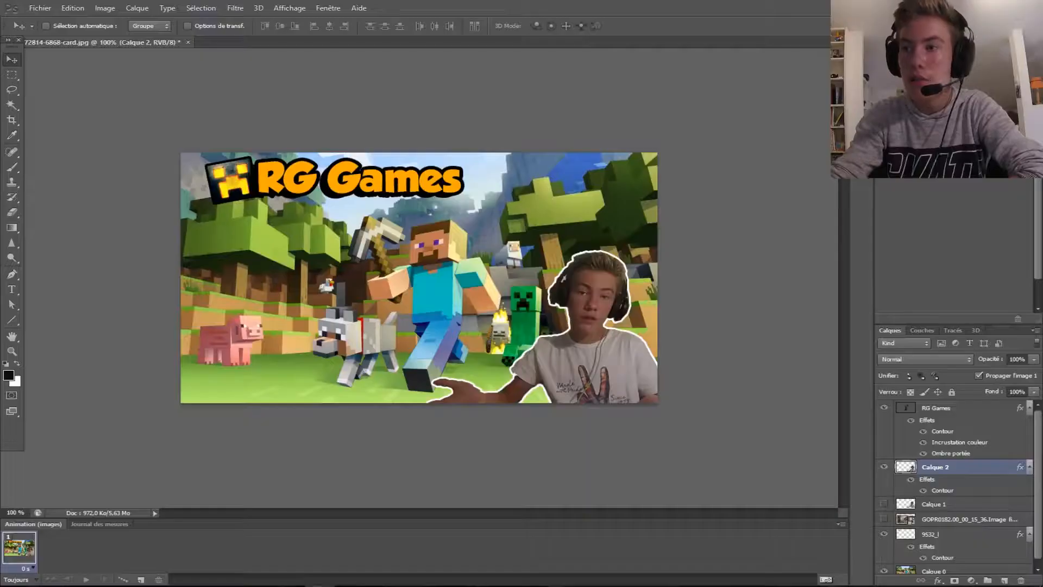
{"action": "left_click", "coordinate": [39, 8]}
{"action": "left_click", "coordinate": [54, 195]}
{"action": "scroll", "coordinate": [804, 313], "scroll_direction": "down", "scroll_amount": 5}
{"action": "scroll", "coordinate": [847, 233], "scroll_direction": "down", "scroll_amount": 10}
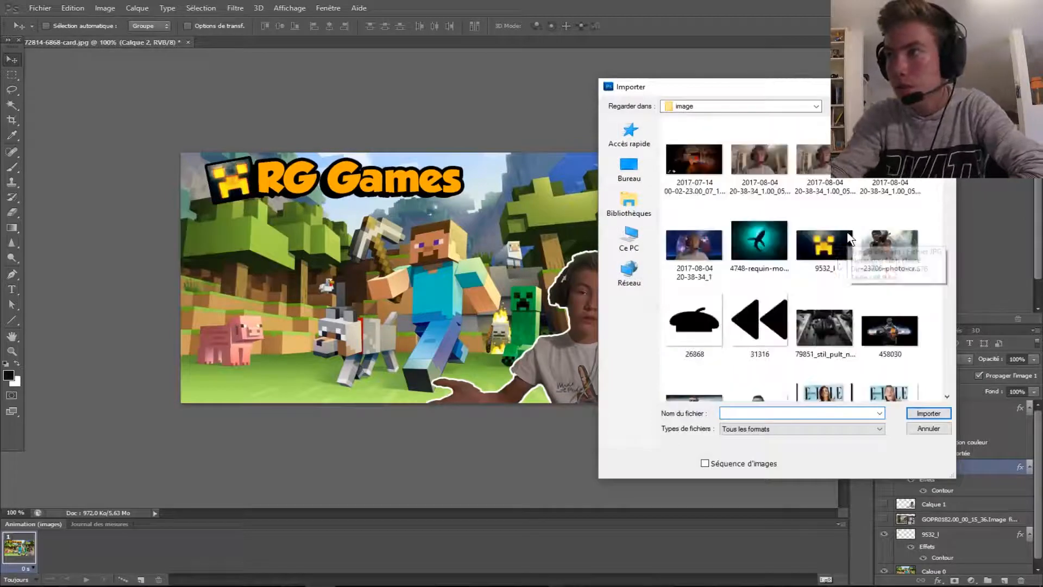
{"action": "scroll", "coordinate": [850, 238], "scroll_direction": "down", "scroll_amount": 12}
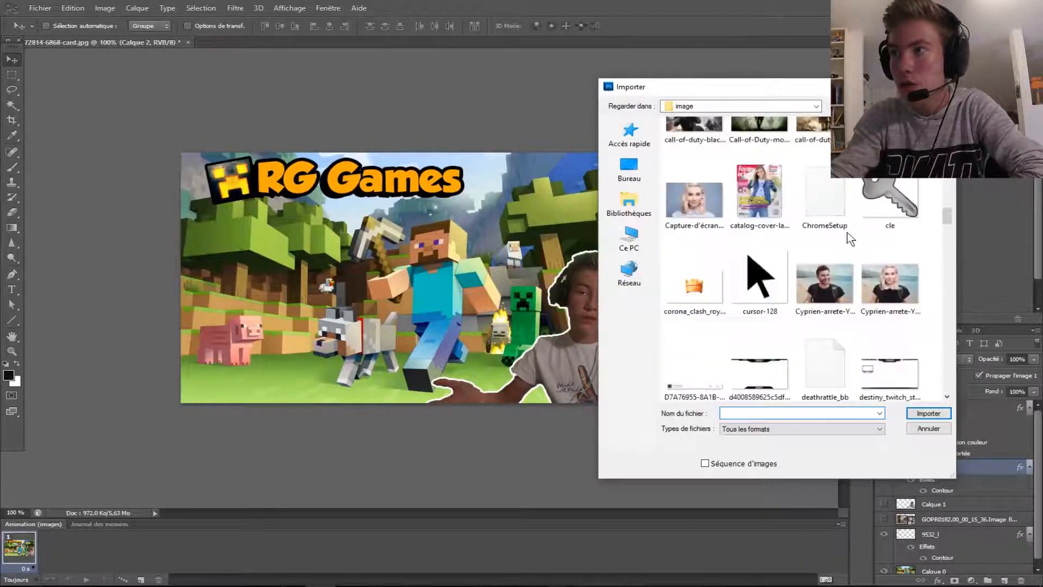
{"action": "scroll", "coordinate": [848, 234], "scroll_direction": "down", "scroll_amount": 6}
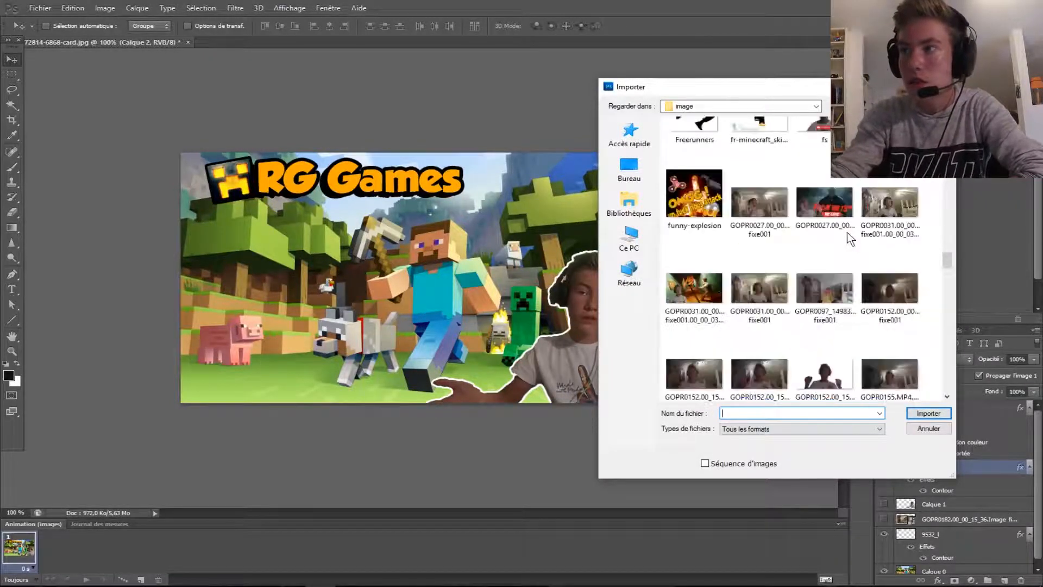
{"action": "scroll", "coordinate": [847, 232], "scroll_direction": "down", "scroll_amount": 3}
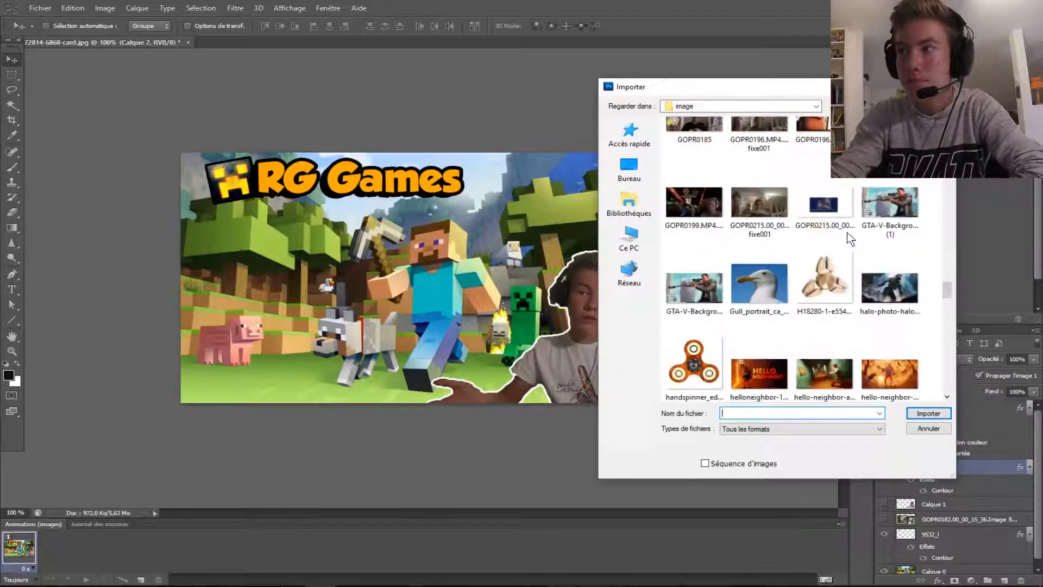
{"action": "scroll", "coordinate": [847, 233], "scroll_direction": "down", "scroll_amount": 3}
{"action": "scroll", "coordinate": [847, 233], "scroll_direction": "down", "scroll_amount": 10}
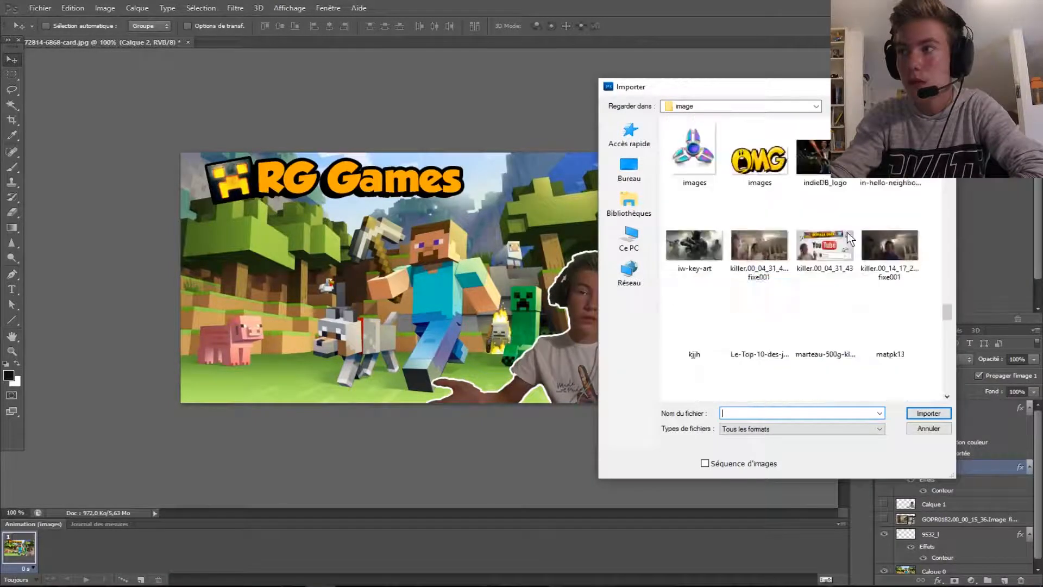
{"action": "scroll", "coordinate": [849, 235], "scroll_direction": "down", "scroll_amount": 8}
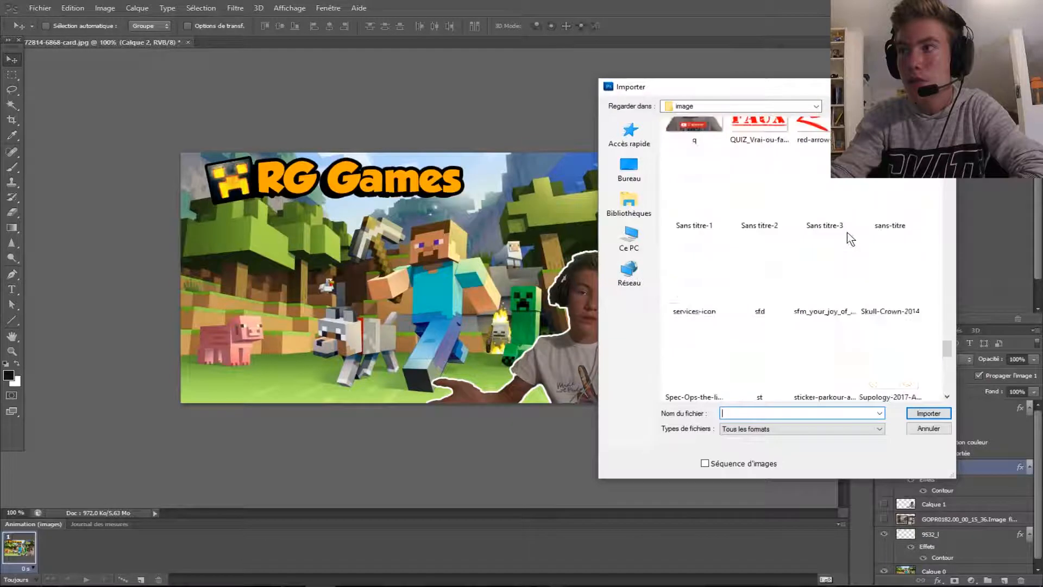
{"action": "scroll", "coordinate": [847, 232], "scroll_direction": "up", "scroll_amount": 18}
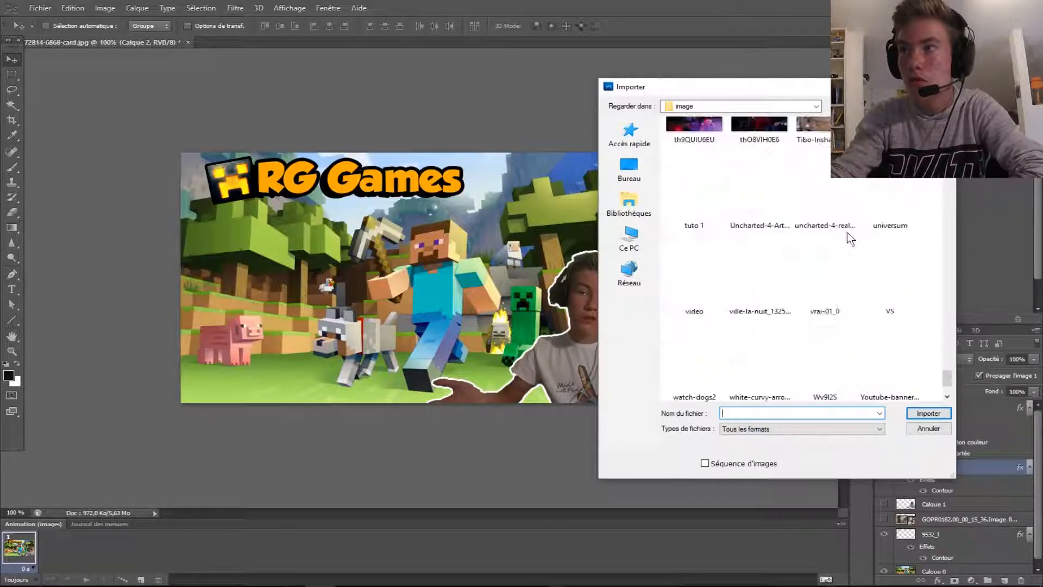
{"action": "scroll", "coordinate": [846, 232], "scroll_direction": "up", "scroll_amount": 10}
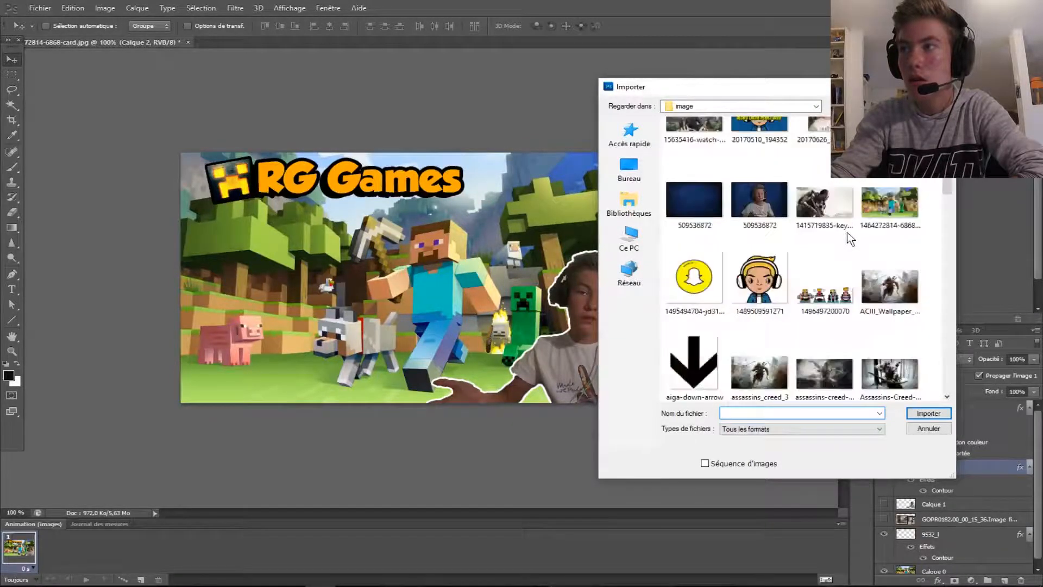
{"action": "scroll", "coordinate": [846, 232], "scroll_direction": "down", "scroll_amount": 2}
{"action": "scroll", "coordinate": [847, 233], "scroll_direction": "down", "scroll_amount": 10}
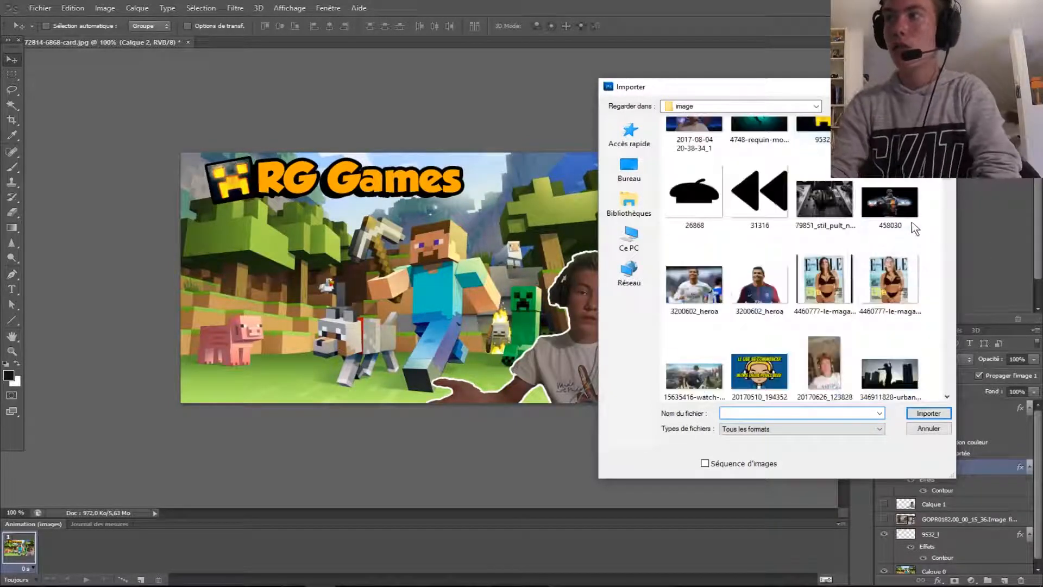
{"action": "scroll", "coordinate": [912, 223], "scroll_direction": "down", "scroll_amount": 6}
{"action": "scroll", "coordinate": [913, 229], "scroll_direction": "down", "scroll_amount": 10}
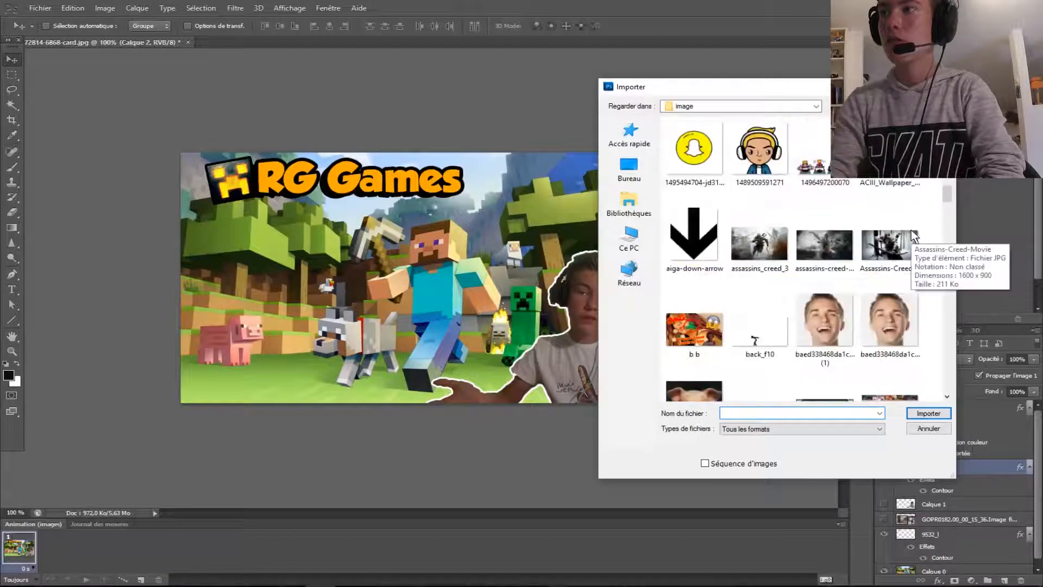
{"action": "scroll", "coordinate": [871, 241], "scroll_direction": "down", "scroll_amount": 10}
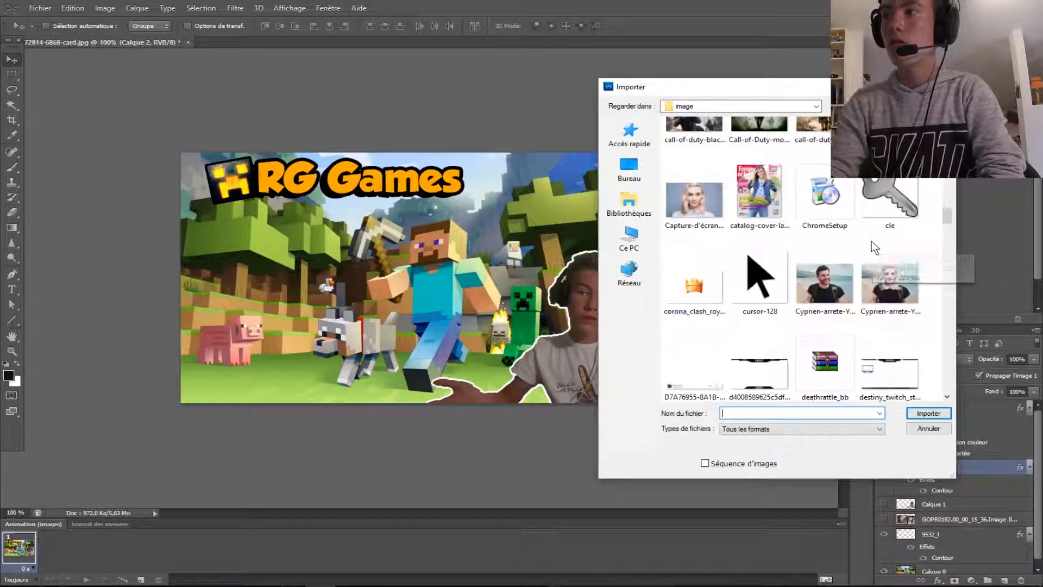
{"action": "scroll", "coordinate": [872, 244], "scroll_direction": "down", "scroll_amount": 8}
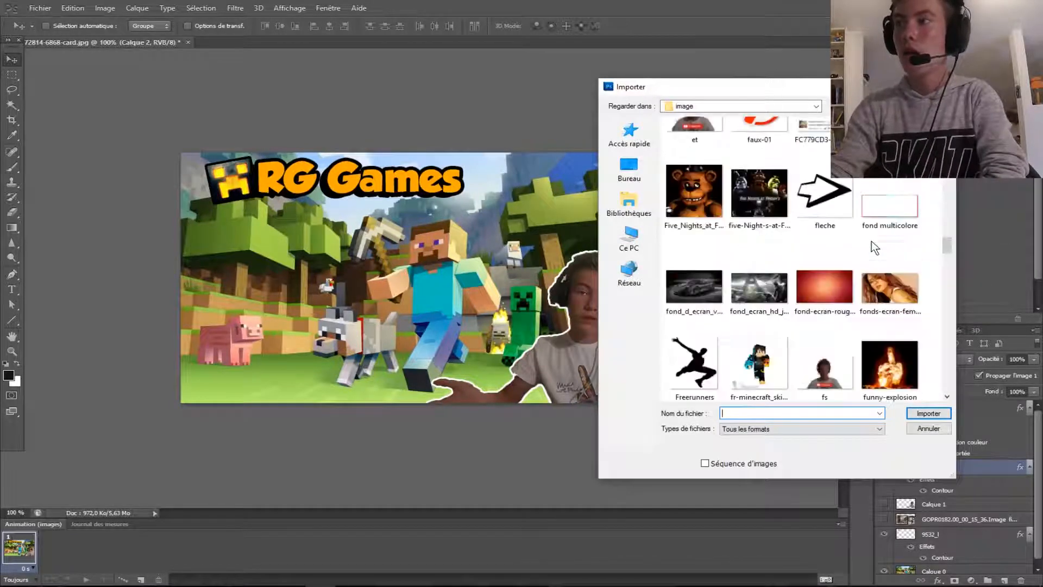
{"action": "scroll", "coordinate": [872, 245], "scroll_direction": "up", "scroll_amount": 2}
{"action": "double_click", "coordinate": [742, 243]}
- Resize the imported skin character and place it between the pig and the wolf
{"action": "left_click_drag", "start_coordinate": [443, 262], "coordinate": [332, 282]}
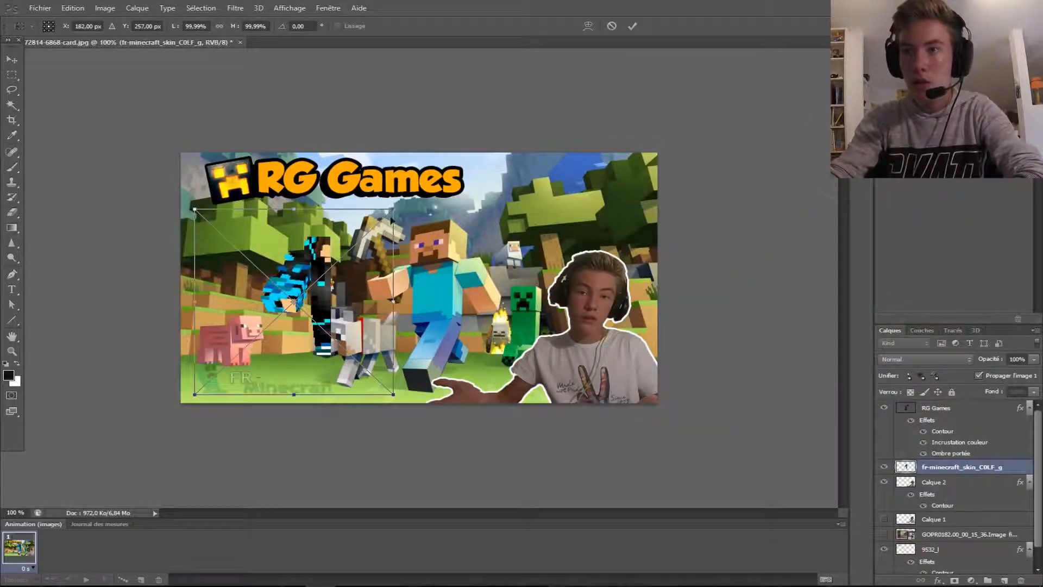
{"action": "left_click_drag", "start_coordinate": [394, 208], "coordinate": [570, 139]}
{"action": "left_click_drag", "start_coordinate": [506, 216], "coordinate": [426, 251]}
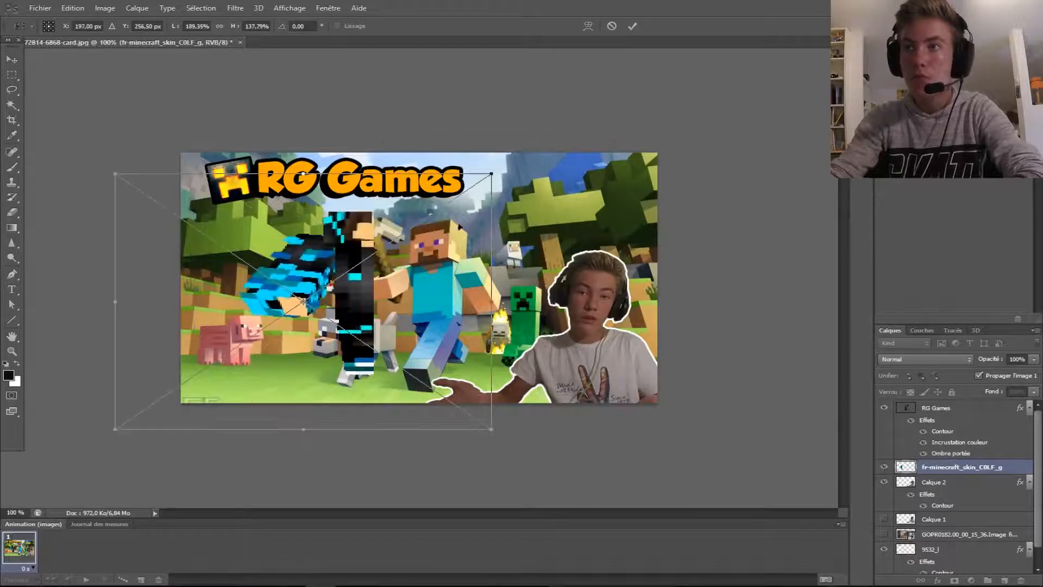
{"action": "left_click_drag", "start_coordinate": [492, 174], "coordinate": [318, 264]}
{"action": "left_click_drag", "start_coordinate": [270, 356], "coordinate": [295, 343]}
{"action": "left_click", "coordinate": [630, 25]}
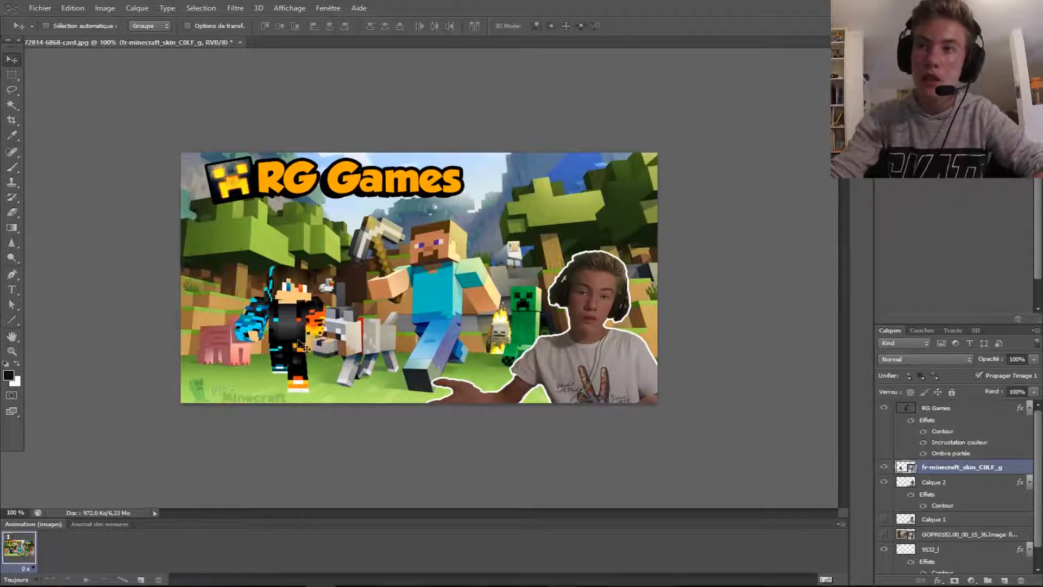
- Enlarge the skin character to about 146% wide and 132% high and position it in front of the pig, below the title
{"action": "key", "text": "ctrl+t"}
{"action": "left_click_drag", "start_coordinate": [396, 236], "coordinate": [480, 156]}
{"action": "left_click_drag", "start_coordinate": [424, 295], "coordinate": [314, 344]}
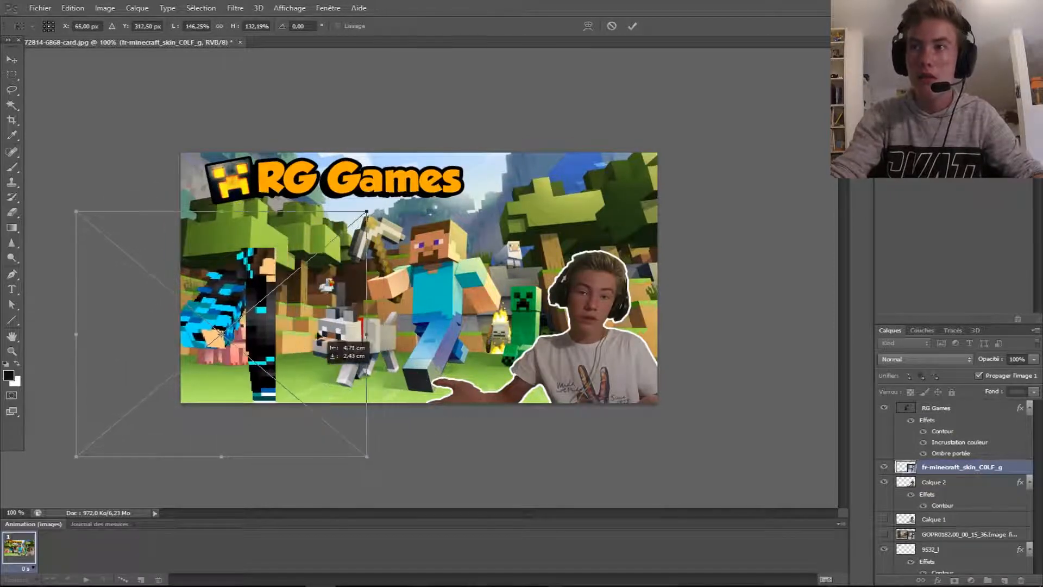
{"action": "left_click", "coordinate": [632, 26]}
{"action": "left_click_drag", "start_coordinate": [255, 346], "coordinate": [286, 321]}
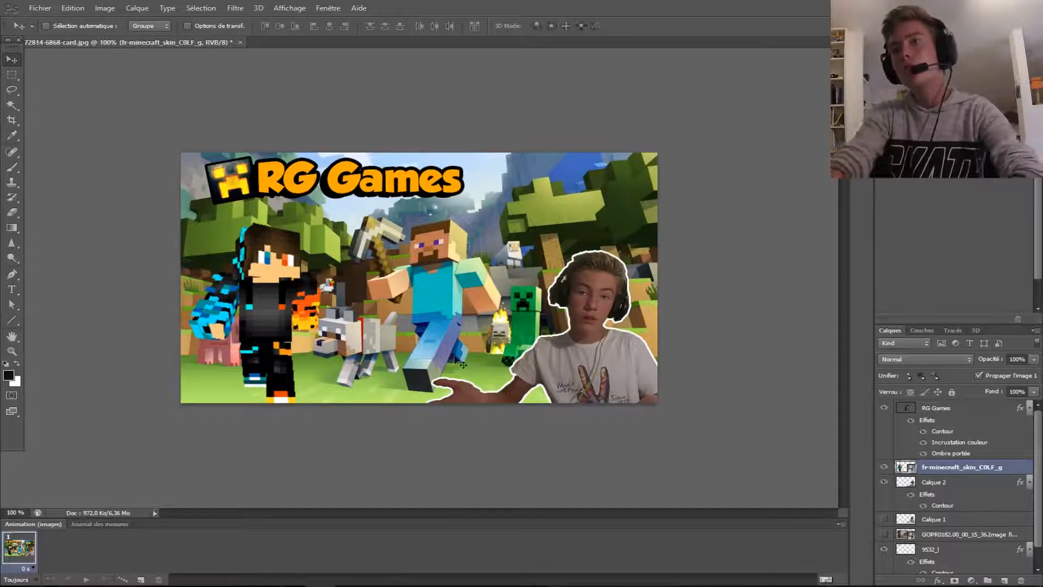
- Add a 3 px white outline around the outside of the skin character layer
{"action": "right_click", "coordinate": [962, 467]}
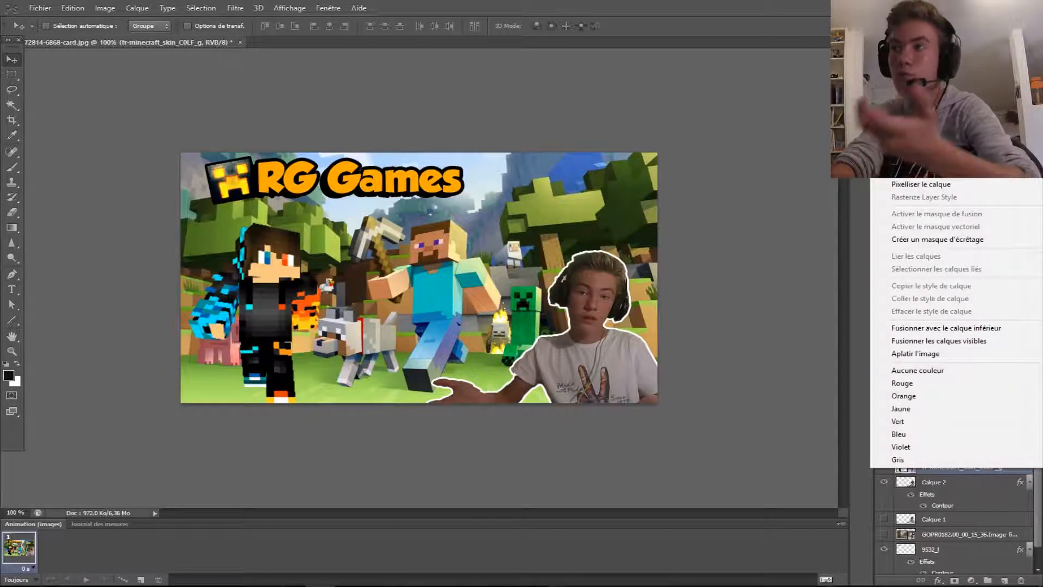
{"action": "left_click", "coordinate": [710, 243]}
{"action": "key", "text": "space"}
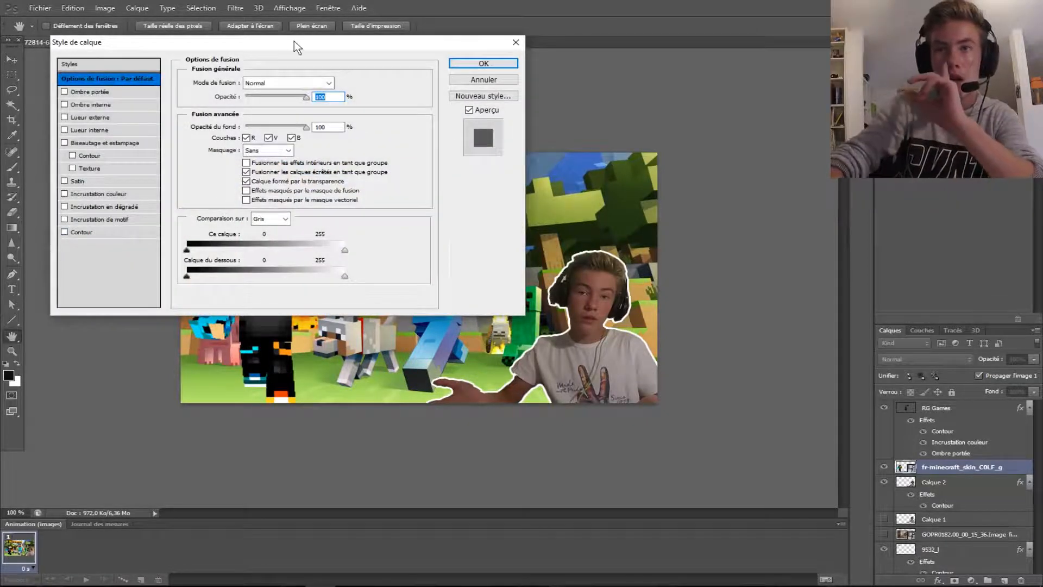
{"action": "left_click_drag", "start_coordinate": [294, 41], "coordinate": [720, 106]}
{"action": "left_click", "coordinate": [510, 298]}
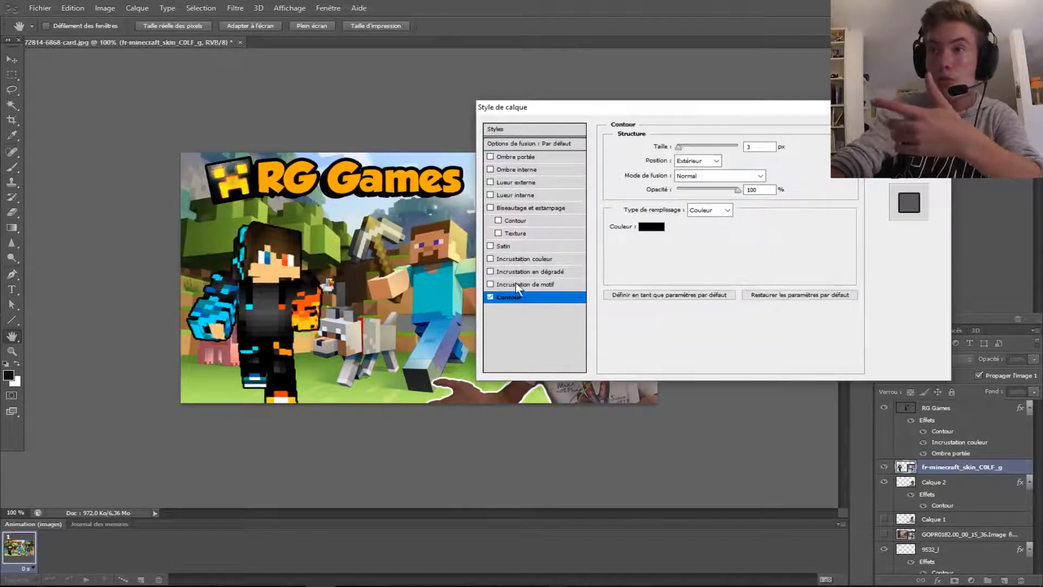
{"action": "left_click", "coordinate": [659, 227]}
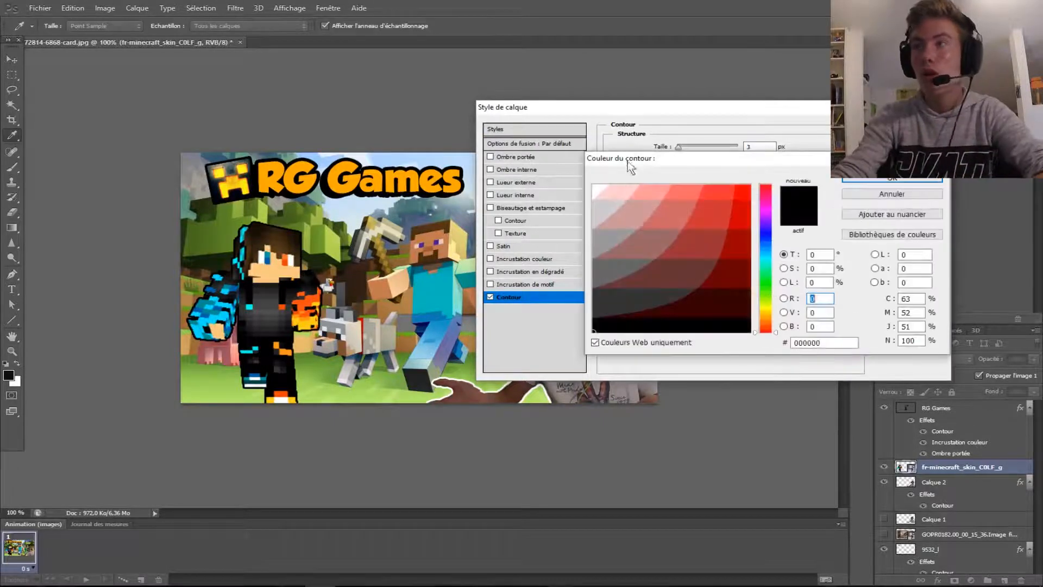
{"action": "left_click", "coordinate": [595, 187]}
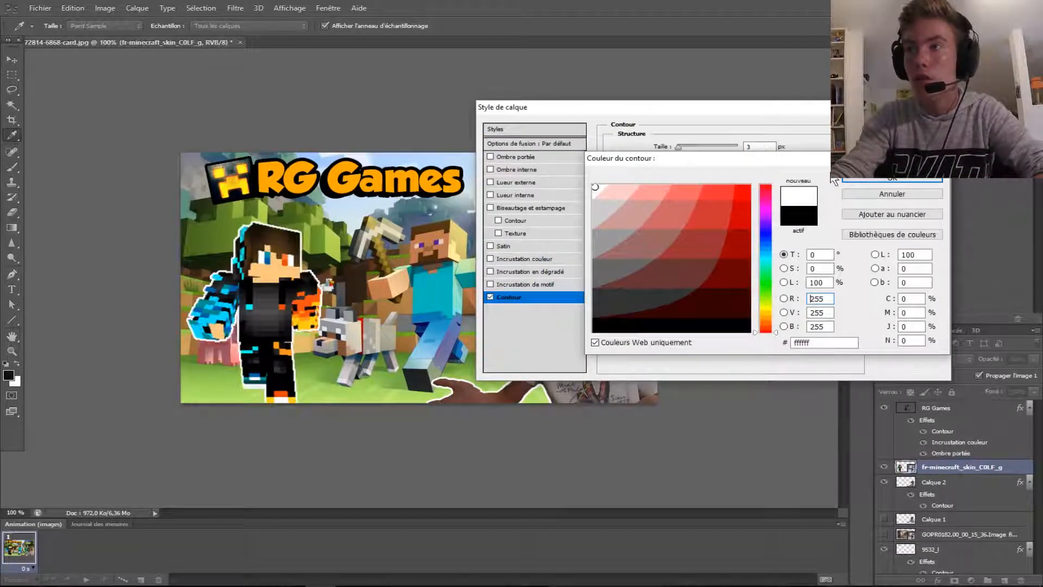
{"action": "left_click", "coordinate": [884, 178]}
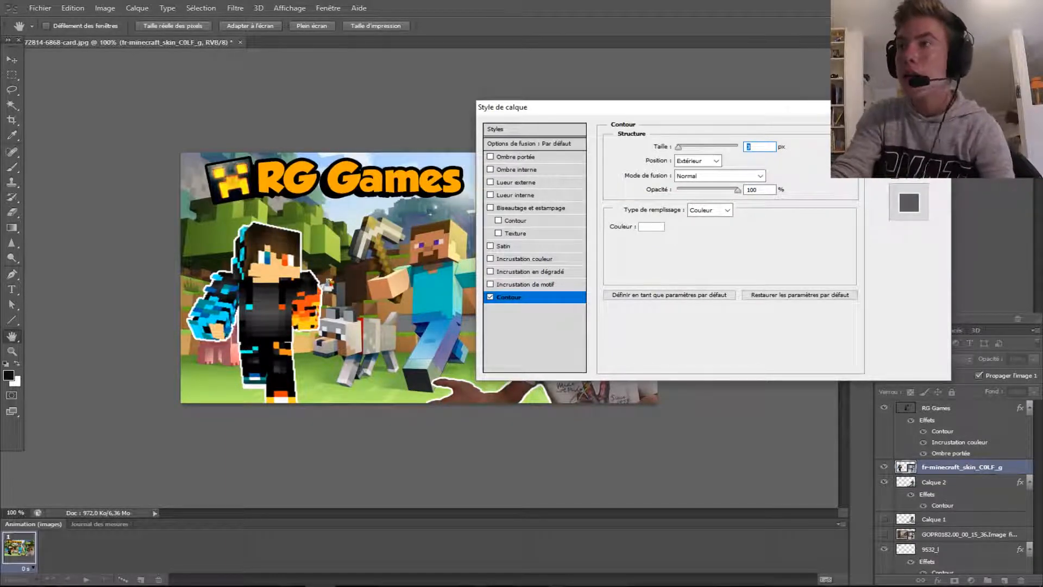
{"action": "left_click", "coordinate": [909, 129]}
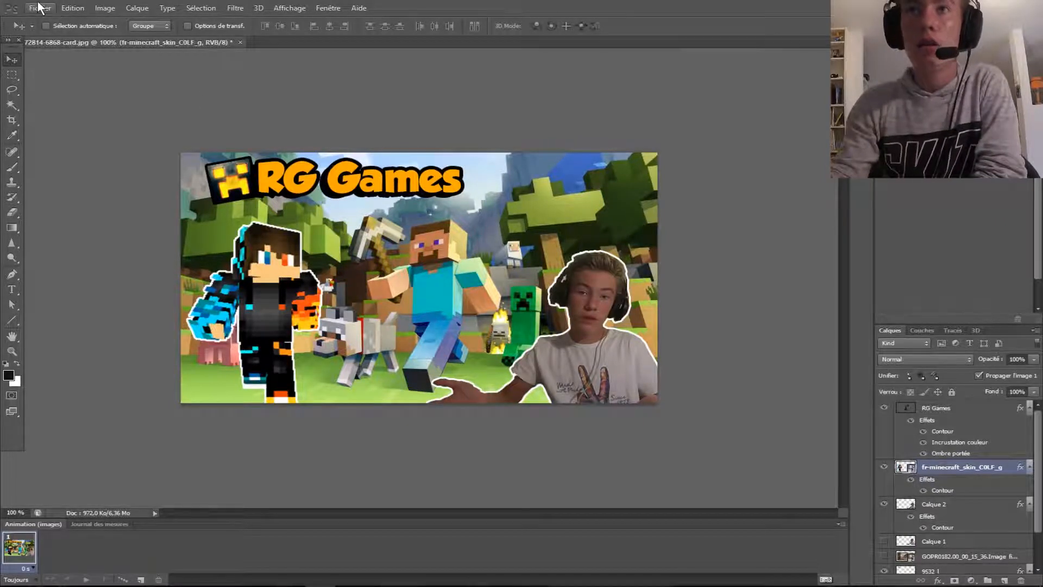
{"action": "left_click", "coordinate": [12, 75]}
{"action": "left_click_drag", "start_coordinate": [299, 173], "coordinate": [804, 478]}
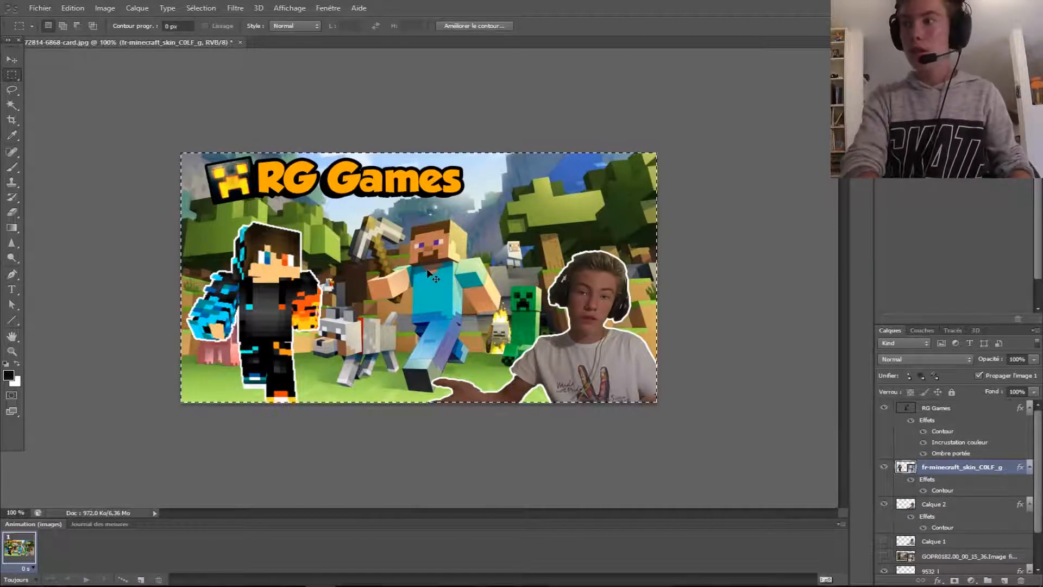
{"action": "key", "text": "ctrl+v"}
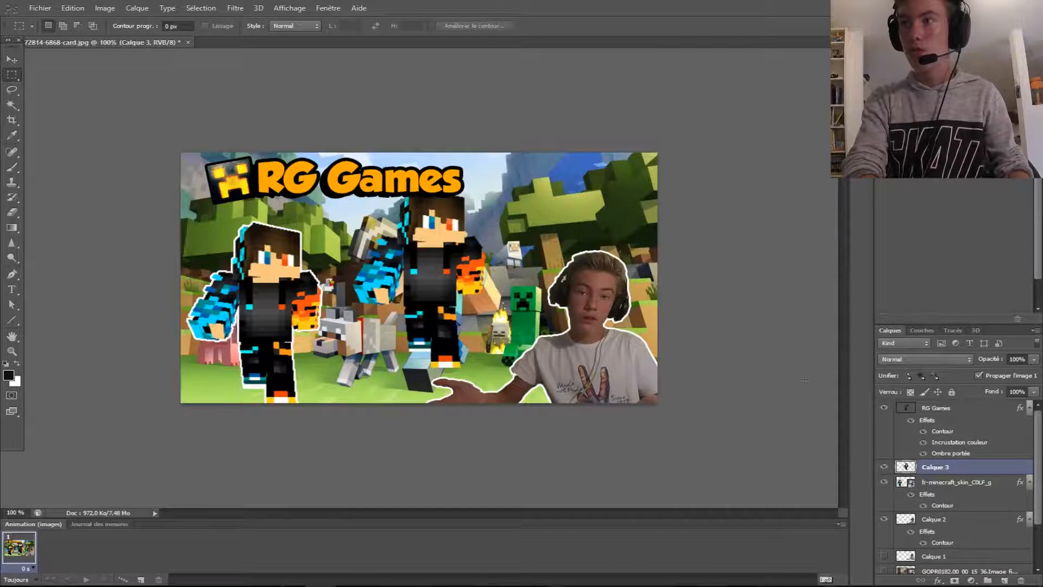
{"action": "left_click", "coordinate": [12, 56]}
{"action": "left_click_drag", "start_coordinate": [565, 315], "coordinate": [491, 307]}
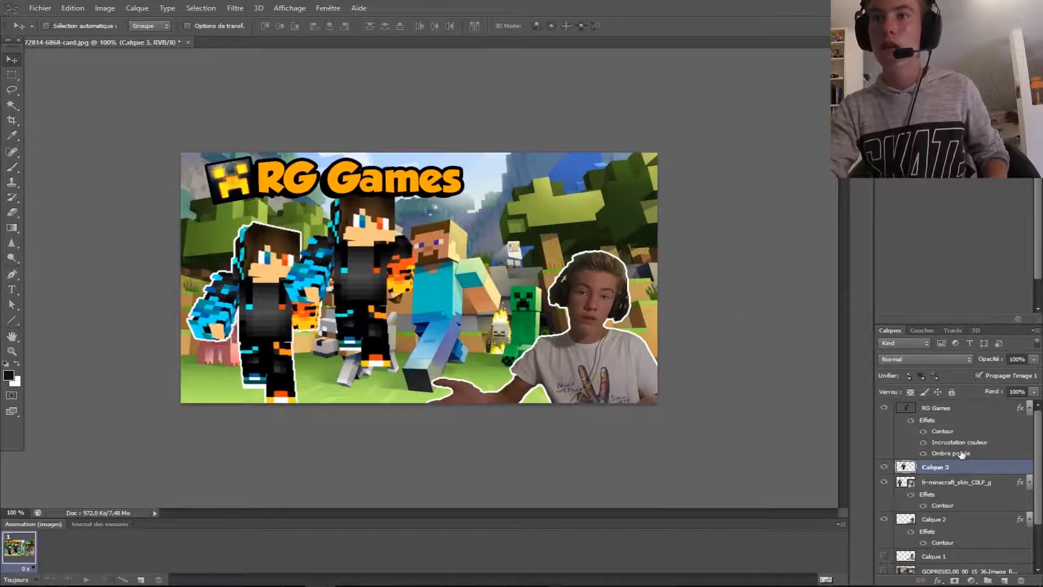
{"action": "right_click", "coordinate": [973, 474]}
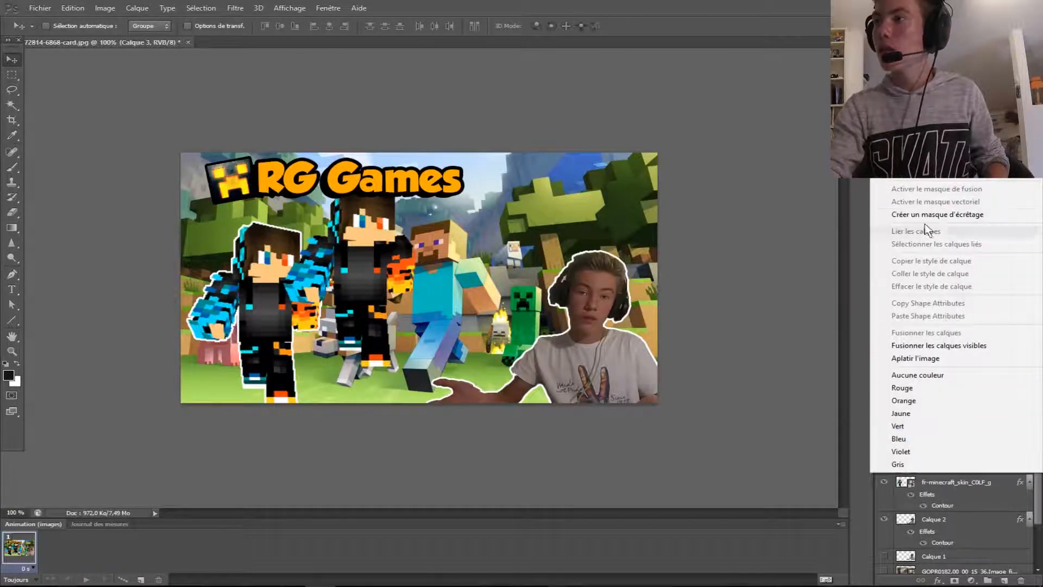
{"action": "left_click", "coordinate": [920, 126]}
{"action": "left_click", "coordinate": [509, 224]}
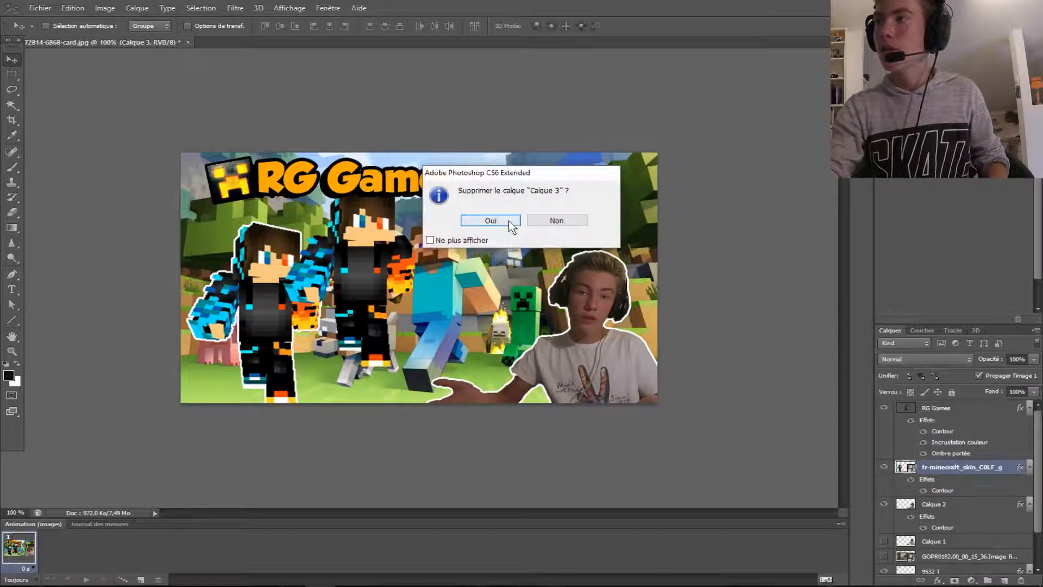
- Duplicate the whole background layer Calque 0 onto a new layer directly above it
{"action": "scroll", "coordinate": [931, 500], "scroll_direction": "down", "scroll_amount": 2}
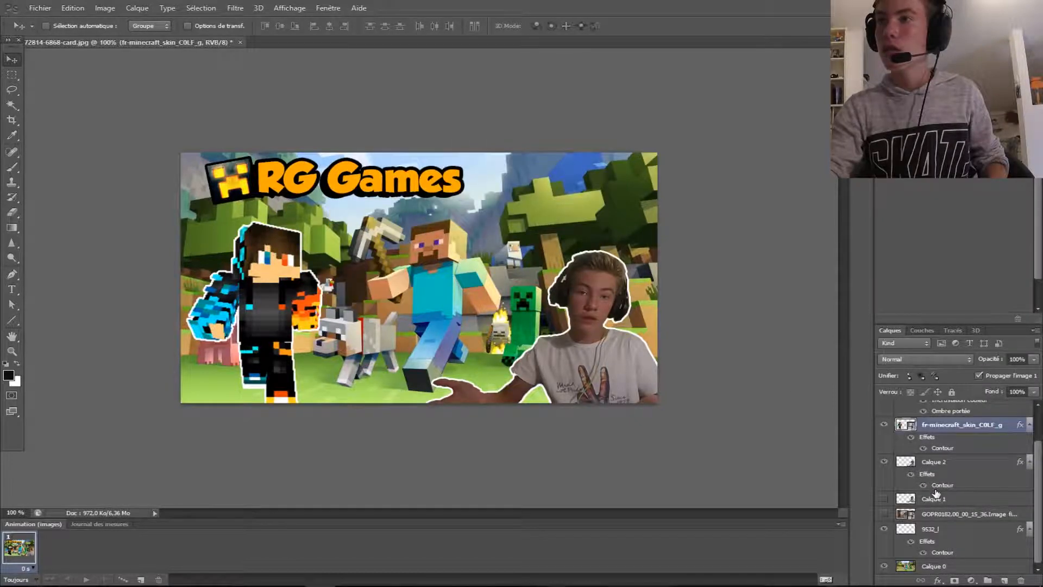
{"action": "left_click", "coordinate": [939, 567]}
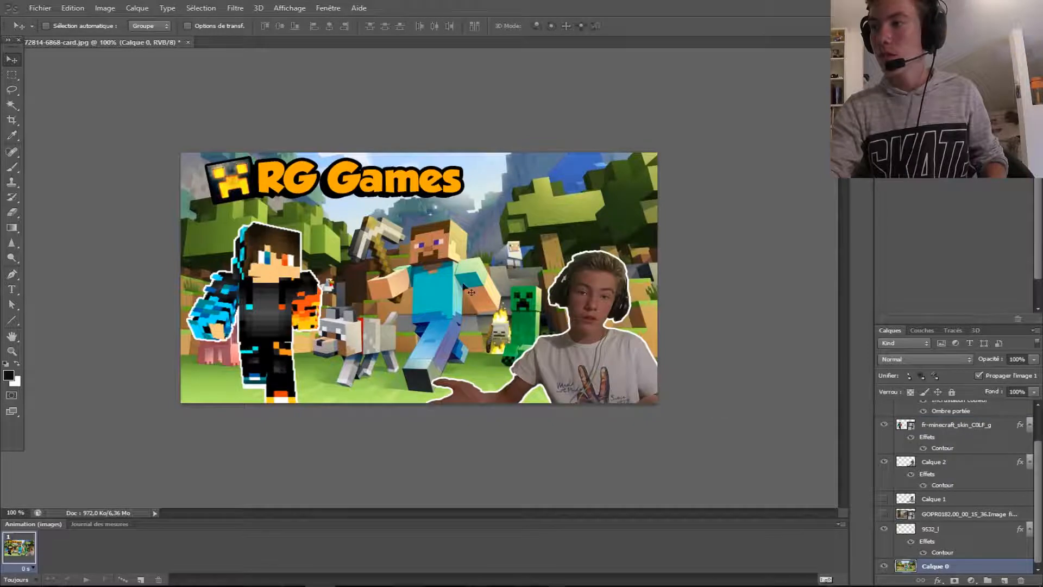
{"action": "key", "text": "m"}
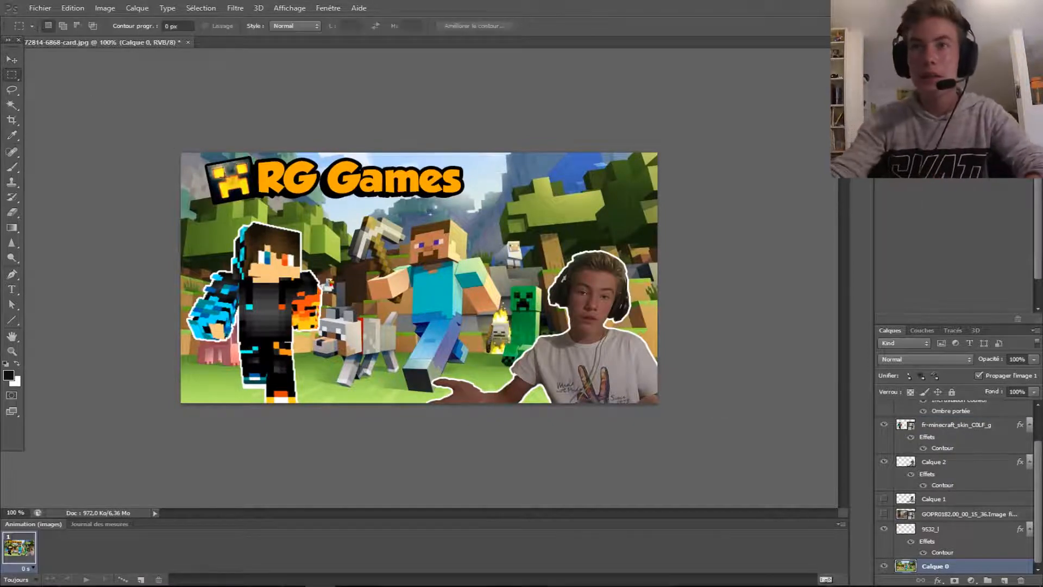
{"action": "key", "text": "ctrl+a"}
{"action": "key", "text": "ctrl+j"}
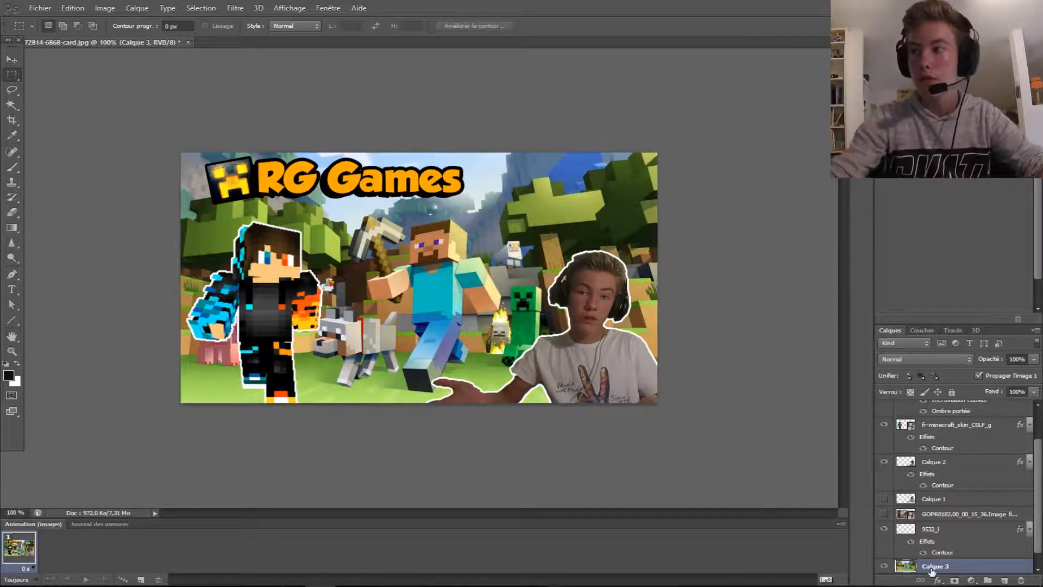
{"action": "scroll", "coordinate": [931, 554], "scroll_direction": "down", "scroll_amount": 1}
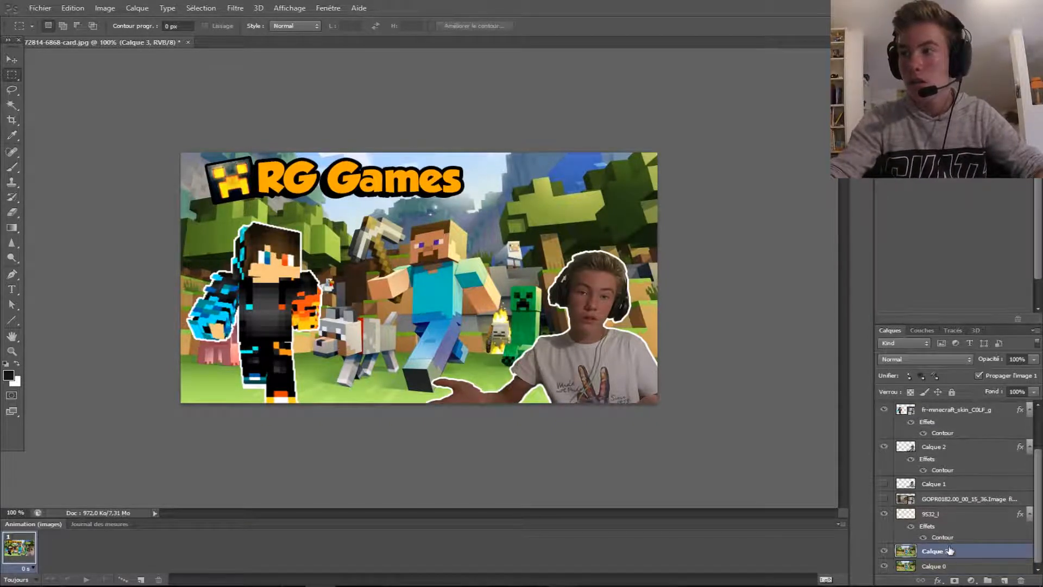
- Add a 3 px black stroke positioned inside the edges of the duplicated background layer
{"action": "right_click", "coordinate": [964, 552]}
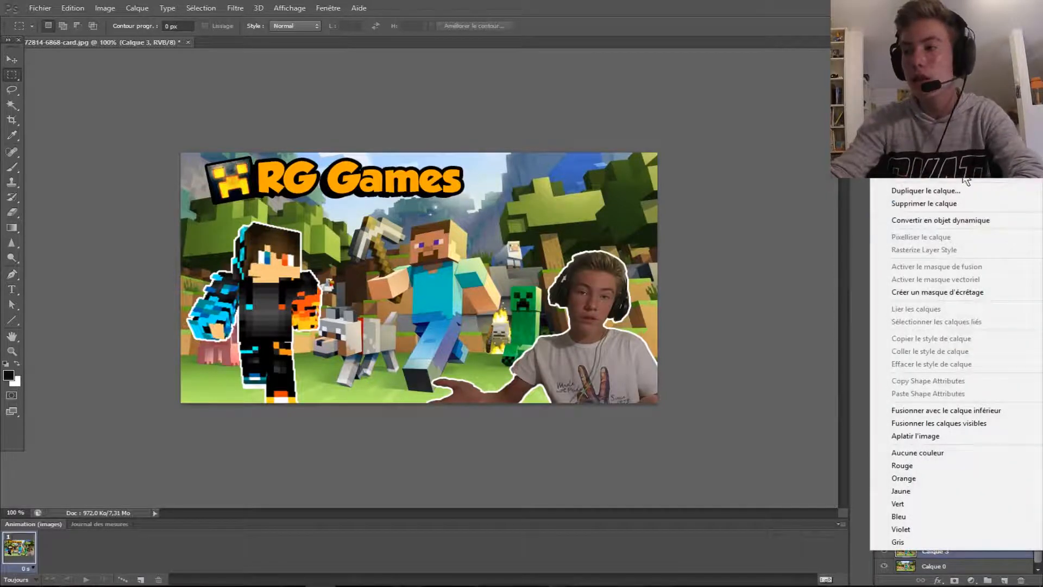
{"action": "left_click", "coordinate": [922, 161]}
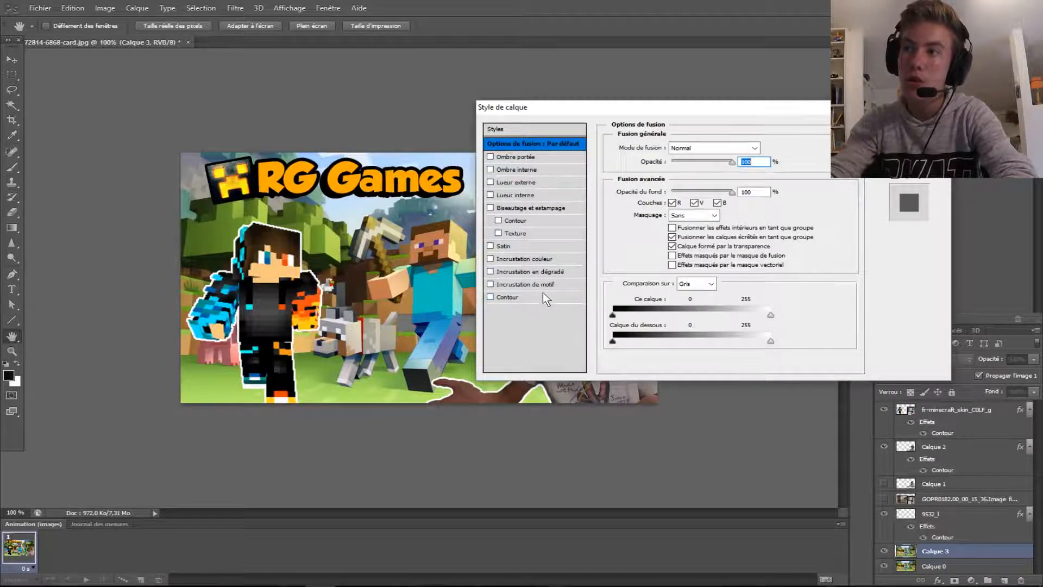
{"action": "left_click", "coordinate": [530, 298]}
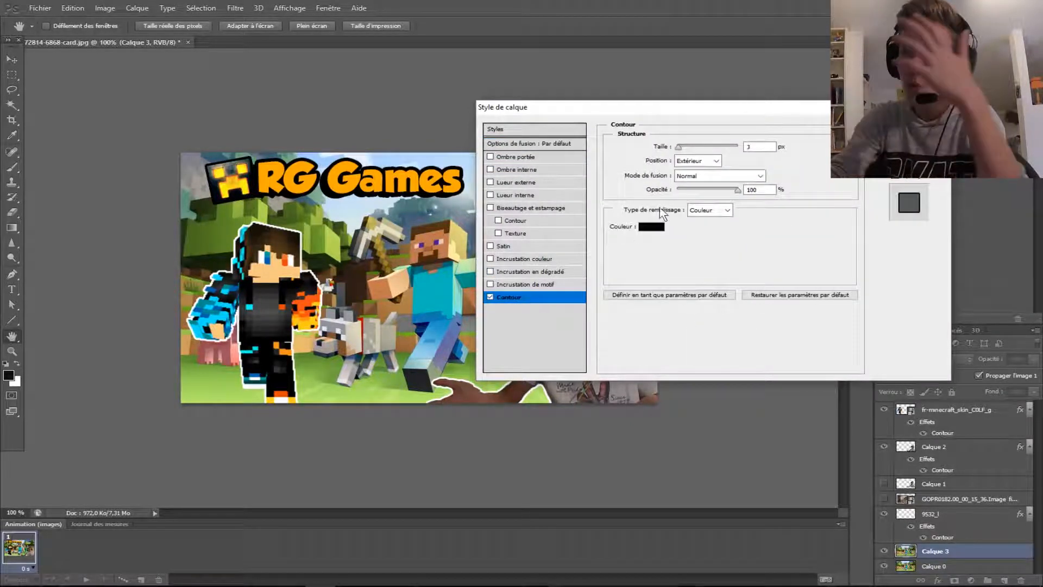
{"action": "left_click", "coordinate": [727, 177]}
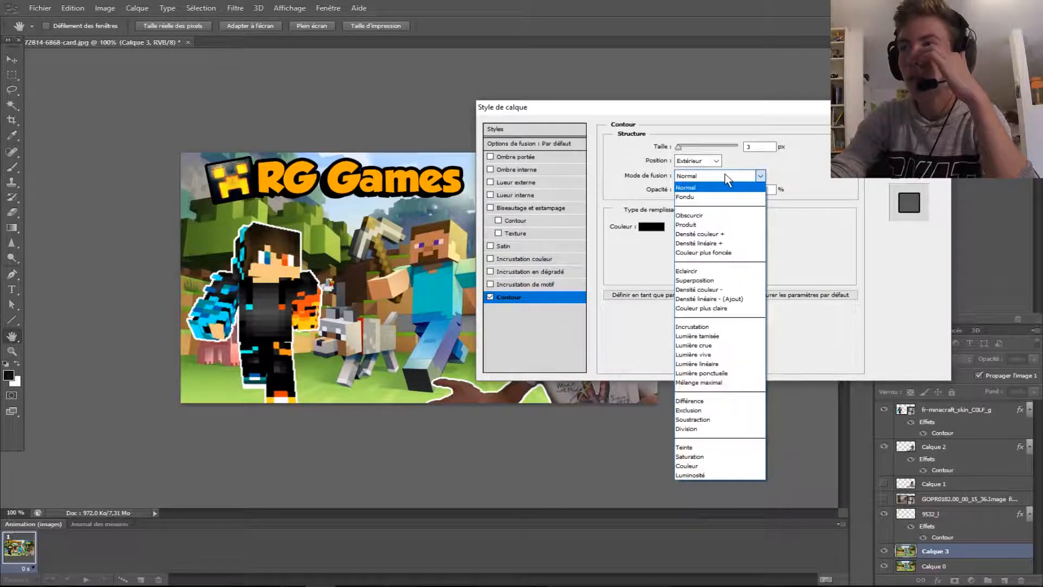
{"action": "left_click", "coordinate": [725, 175]}
{"action": "left_click", "coordinate": [706, 161]}
{"action": "left_click", "coordinate": [709, 184]}
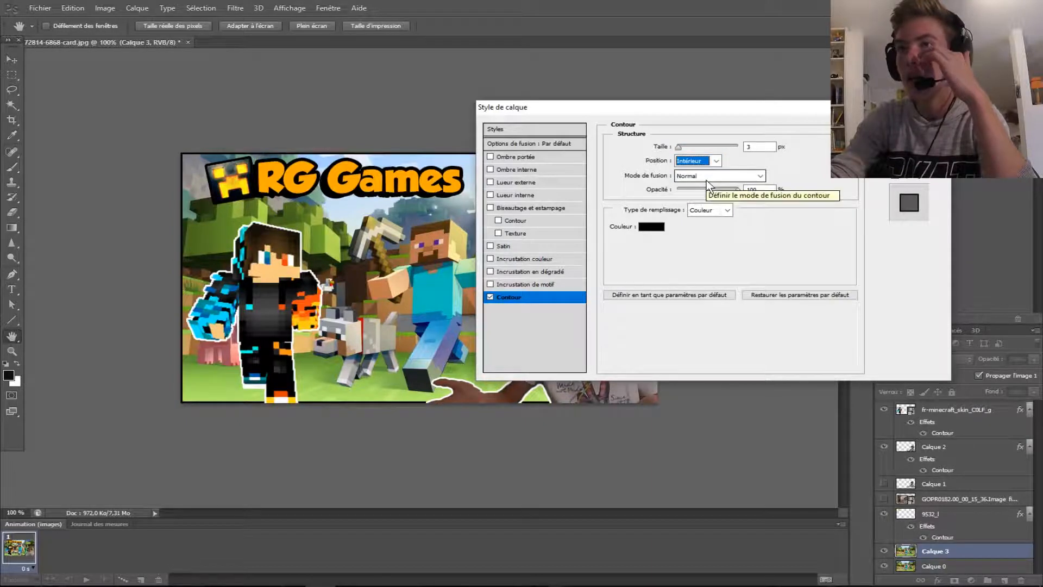
{"action": "left_click", "coordinate": [651, 227]}
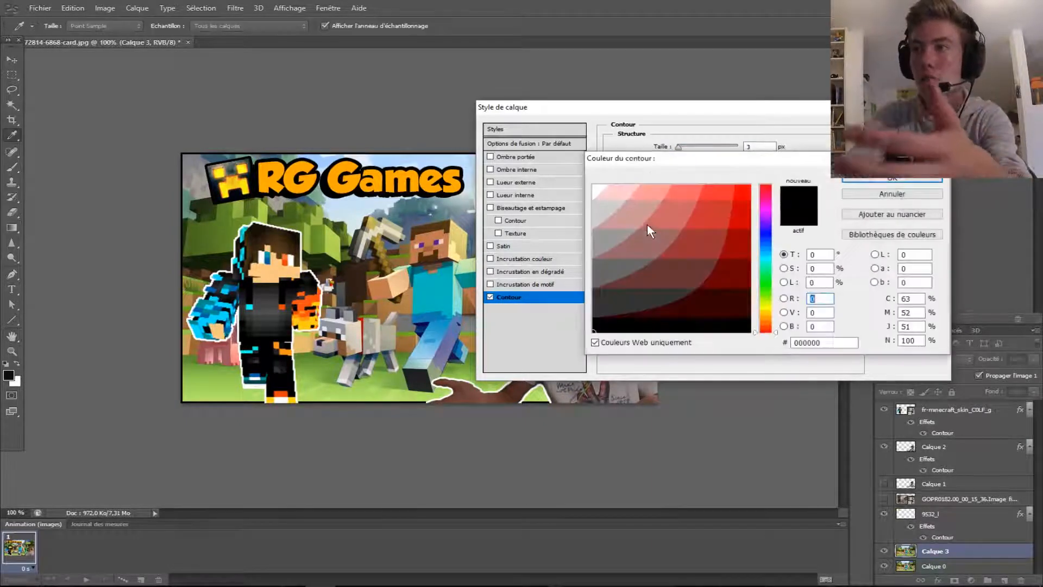
{"action": "key", "text": "Return"}
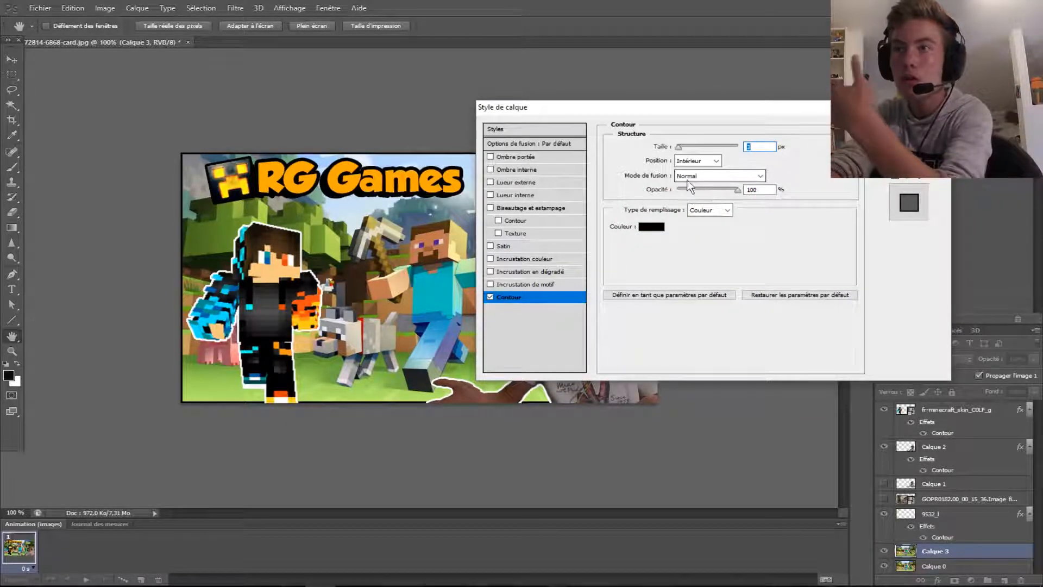
- Change the border stroke's fill type to gradient and apply the Spectre rainbow preset
{"action": "left_click", "coordinate": [711, 210]}
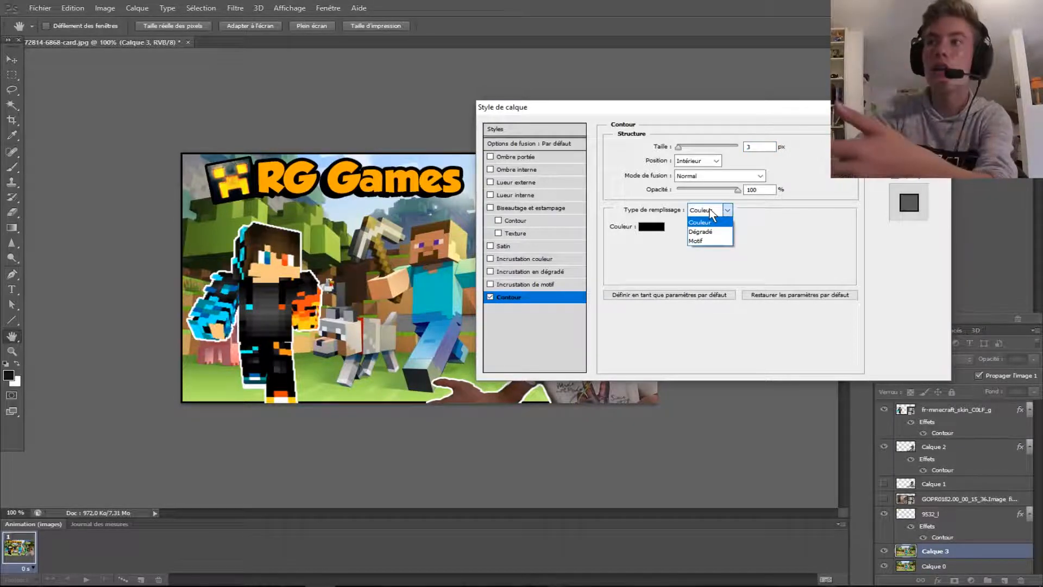
{"action": "left_click", "coordinate": [726, 222]}
{"action": "left_click", "coordinate": [727, 210]}
{"action": "left_click", "coordinate": [719, 232]}
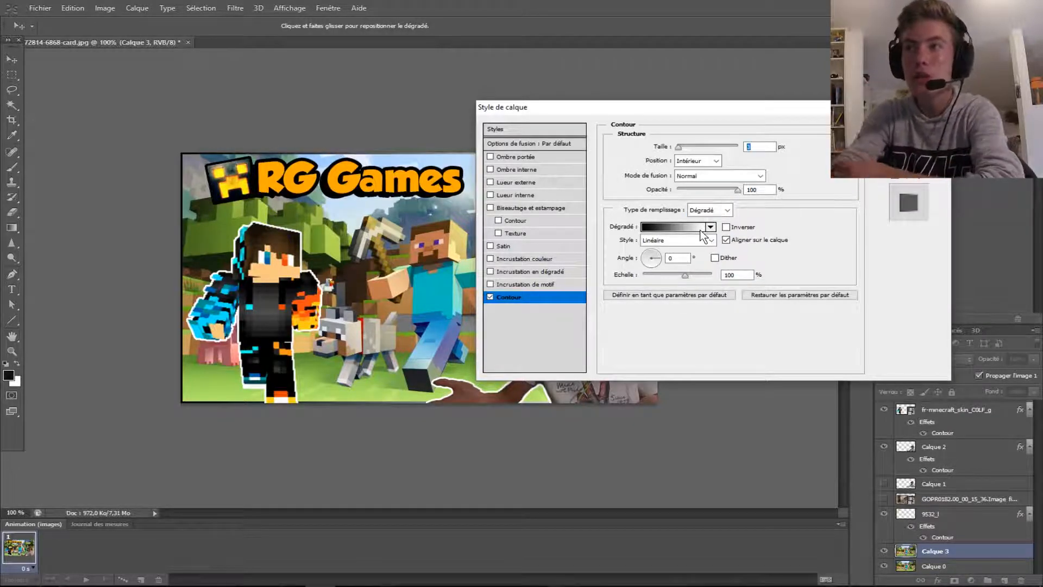
{"action": "left_click", "coordinate": [701, 230]}
{"action": "left_click", "coordinate": [484, 162]}
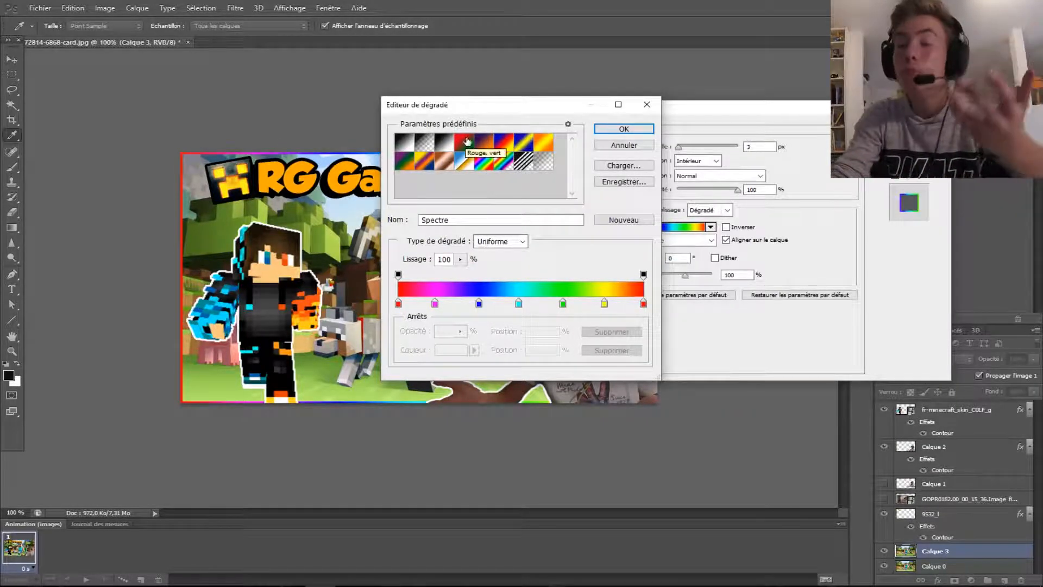
{"action": "left_click", "coordinate": [503, 150]}
{"action": "left_click", "coordinate": [525, 150]}
{"action": "left_click", "coordinate": [544, 151]}
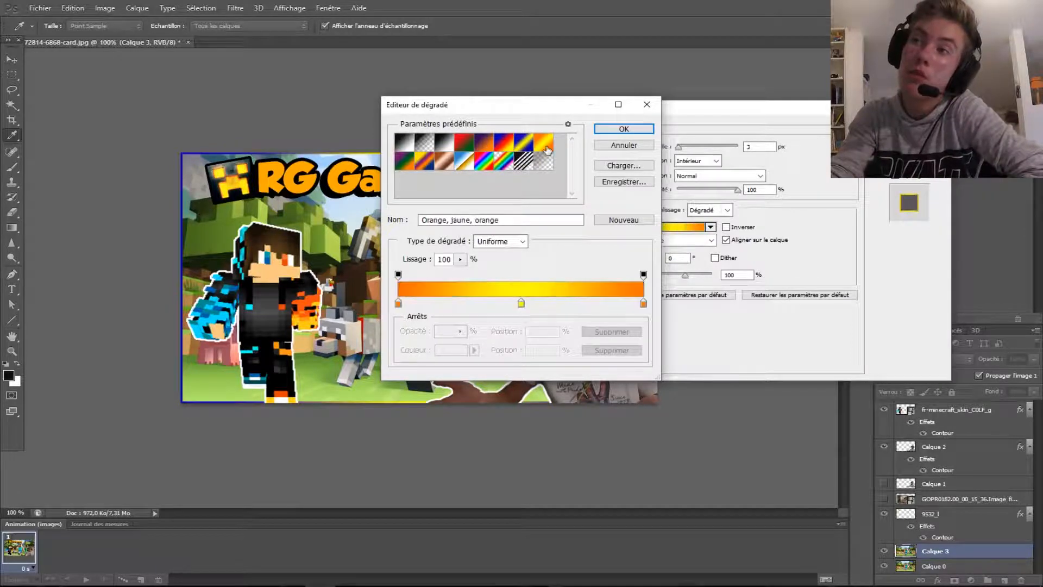
{"action": "left_click", "coordinate": [485, 167]}
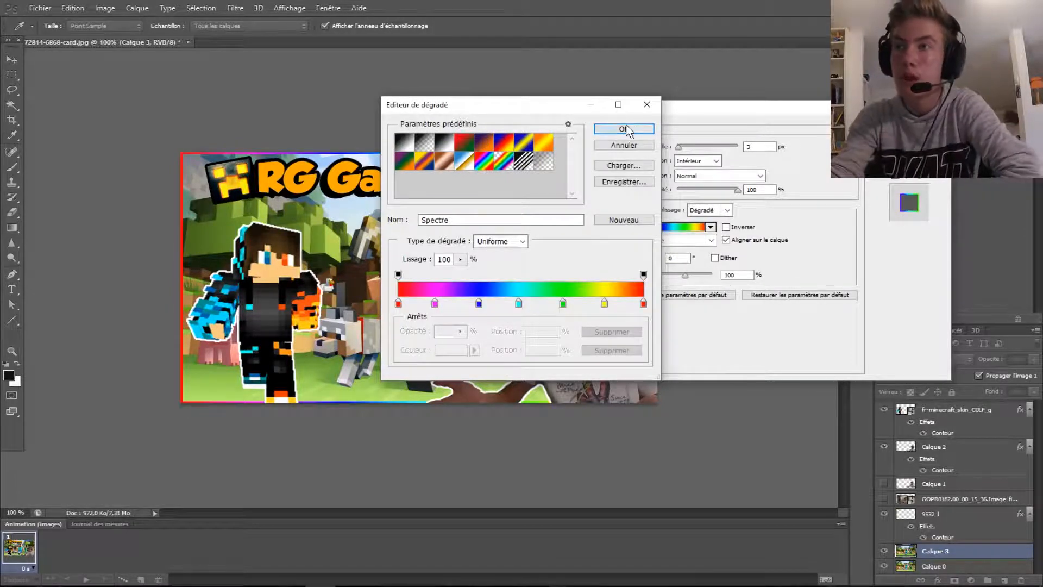
{"action": "left_click", "coordinate": [626, 127]}
- Set the rainbow border stroke's size on Calque 3 to 4 px and apply the style
{"action": "left_click_drag", "start_coordinate": [729, 114], "coordinate": [330, 439]}
{"action": "mouse_move", "coordinate": [282, 485]}
{"action": "left_mouse_down"}
{"action": "mouse_move", "coordinate": [307, 484]}
{"action": "mouse_move", "coordinate": [280, 485]}
{"action": "left_mouse_up"}
{"action": "left_click_drag", "start_coordinate": [338, 447], "coordinate": [518, 346]}
{"action": "type", "text": "2"}
{"action": "key", "text": "Return"}
{"action": "right_click", "coordinate": [934, 550]}
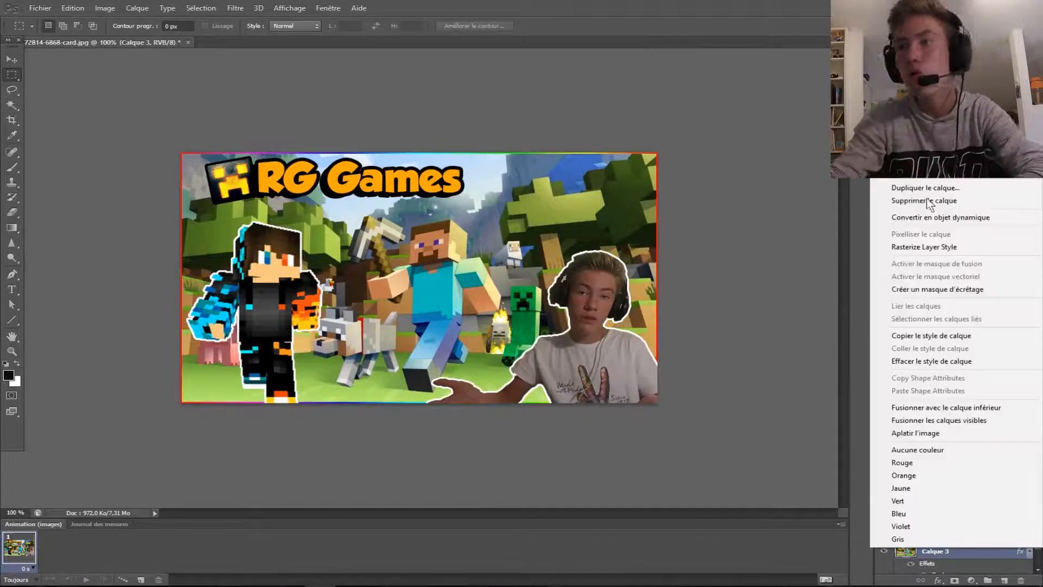
{"action": "left_click", "coordinate": [928, 167]}
{"action": "type", "text": "47"}
{"action": "key", "text": "BackSpace"}
{"action": "key", "text": "BackSpace"}
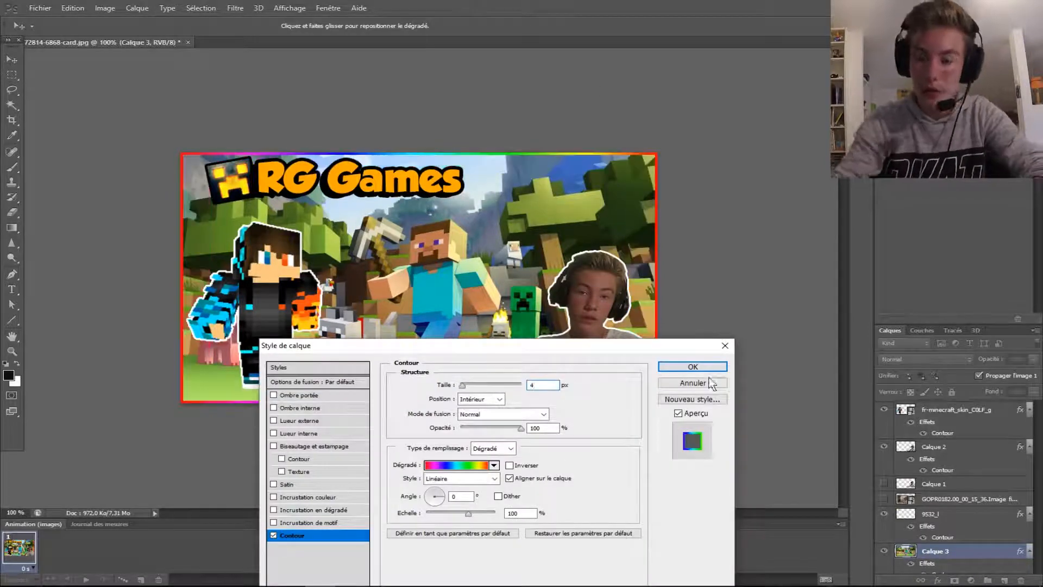
{"action": "left_click", "coordinate": [702, 367]}
- Move the presenter photo layer Calque 2 down the stack to sit just above Calque 3
{"action": "key", "text": "v"}
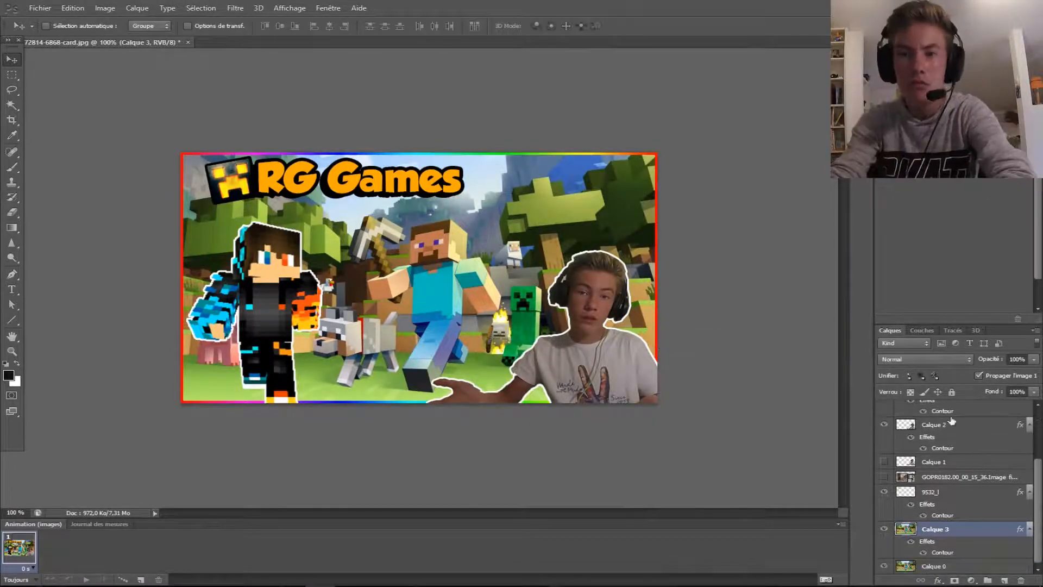
{"action": "scroll", "coordinate": [899, 488], "scroll_direction": "up", "scroll_amount": 2}
{"action": "left_click", "coordinate": [885, 483]}
{"action": "left_click", "coordinate": [884, 484]}
{"action": "left_click_drag", "start_coordinate": [944, 488], "coordinate": [965, 495]}
- Select the area inside the rainbow border on Calque 3 and delete it, leaving only the frame
{"action": "left_click", "coordinate": [933, 529]}
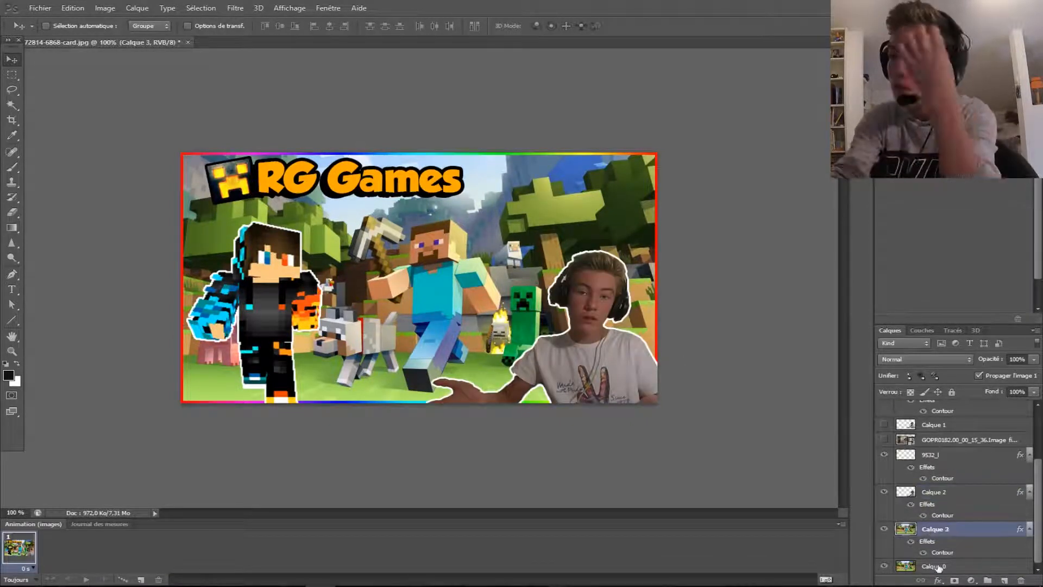
{"action": "key", "text": "m"}
{"action": "left_click_drag", "start_coordinate": [184, 155], "coordinate": [655, 399]}
{"action": "key", "text": "Delete"}
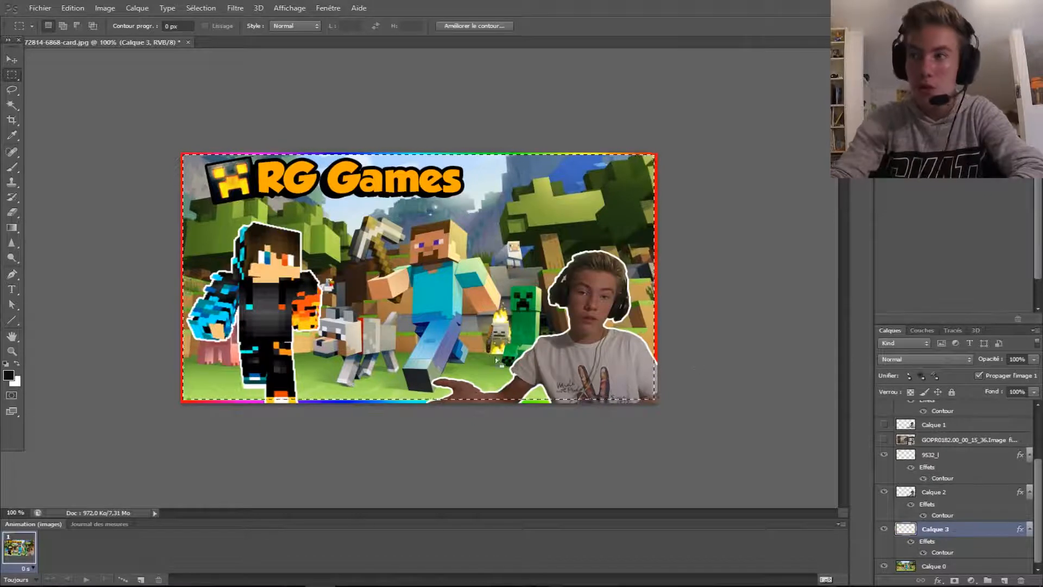
{"action": "left_click", "coordinate": [886, 567]}
{"action": "left_click", "coordinate": [886, 567]}
- Clear the selection and move the presenter photo layer Calque 2 beneath the rainbow frame layer
{"action": "key", "text": "ctrl+d"}
{"action": "left_click_drag", "start_coordinate": [982, 496], "coordinate": [988, 563]}
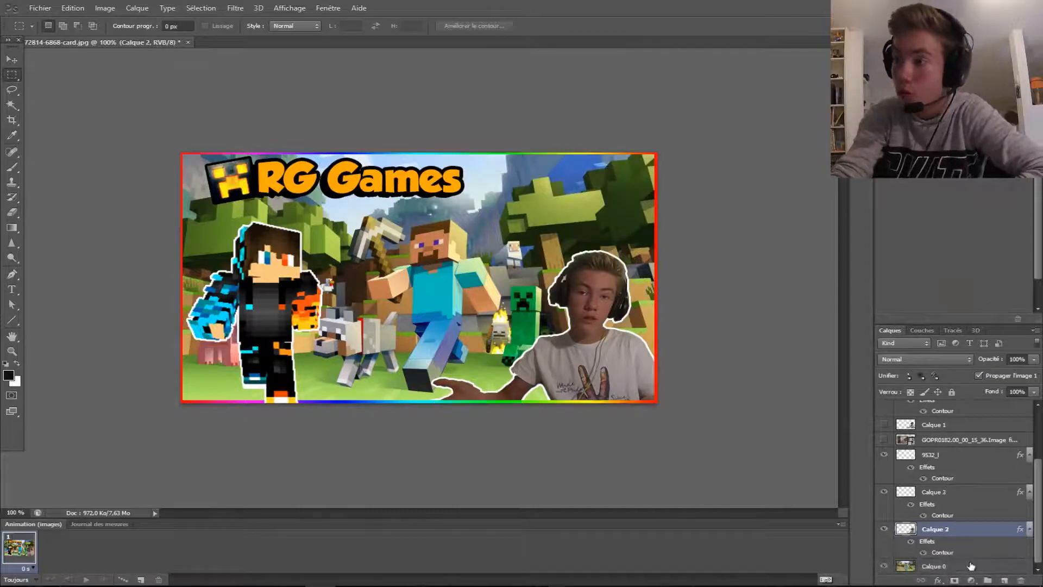